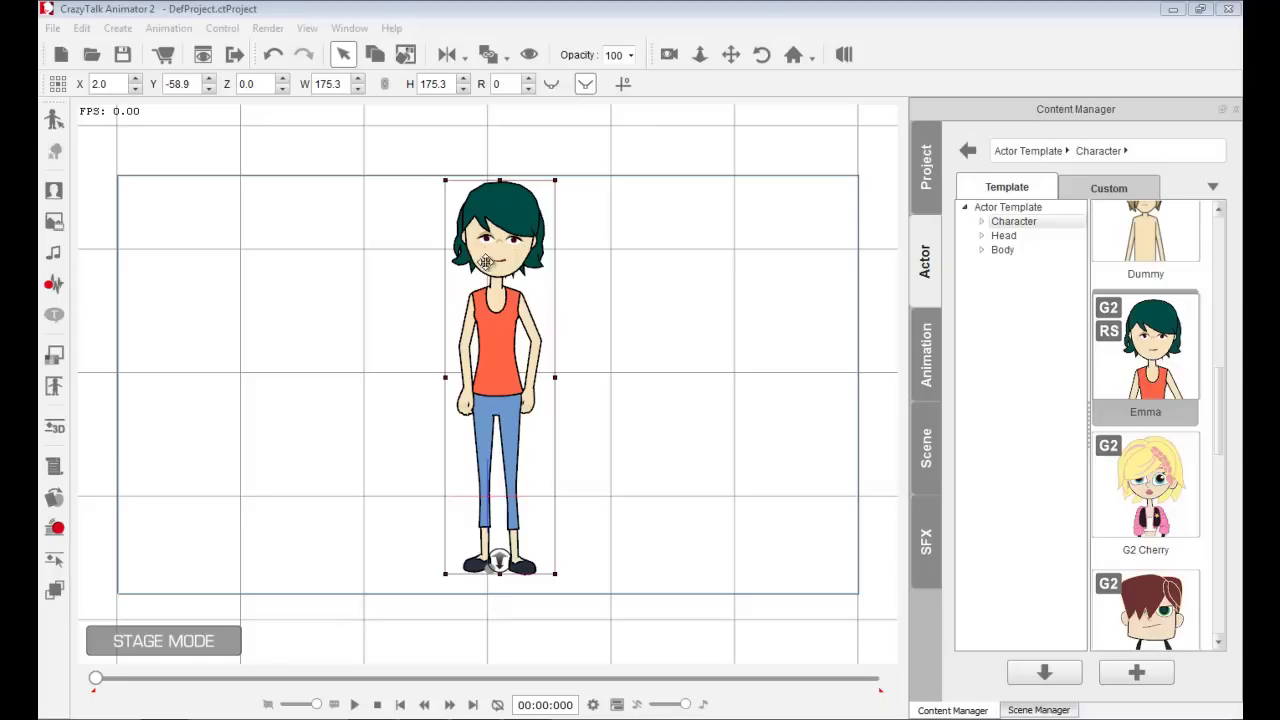
# - Open the 3D Motion Key Editor for the Emma character on stage
pyautogui.click(55, 428)
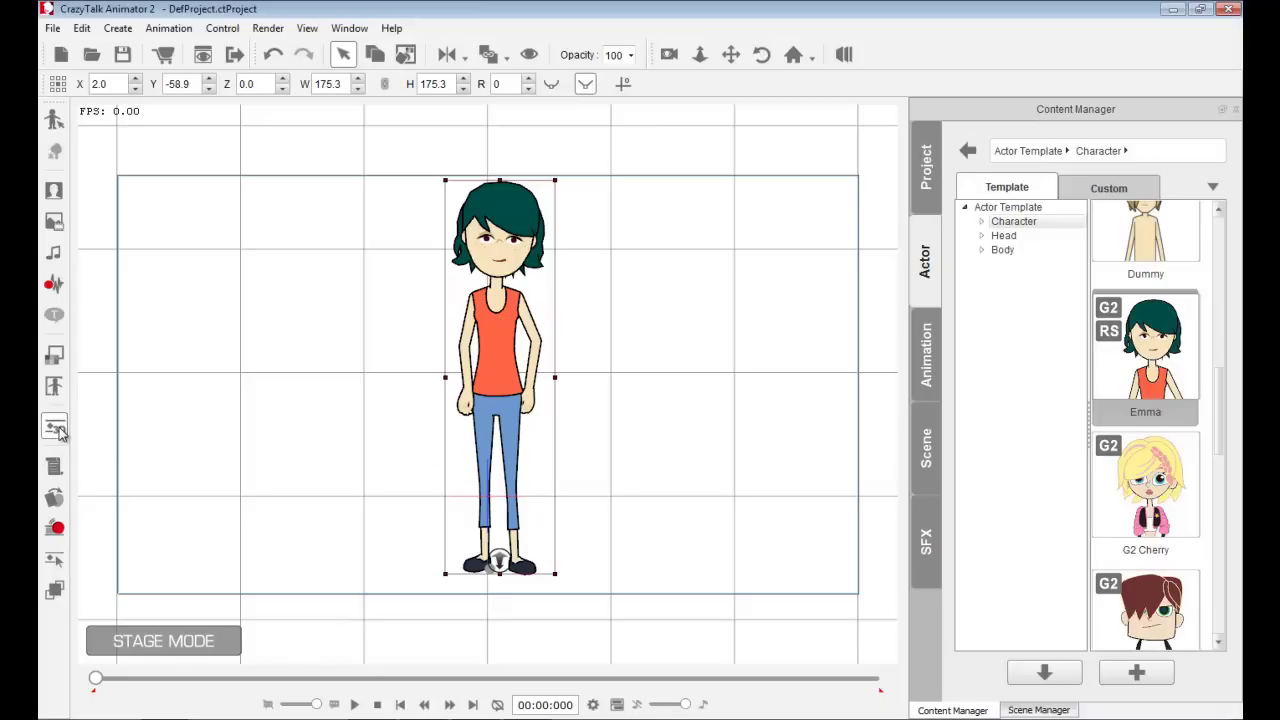
# - Rotate Emma's 3D skeleton preview to another angle in the 3D Motion Key Editor
pyautogui.click(55, 428)
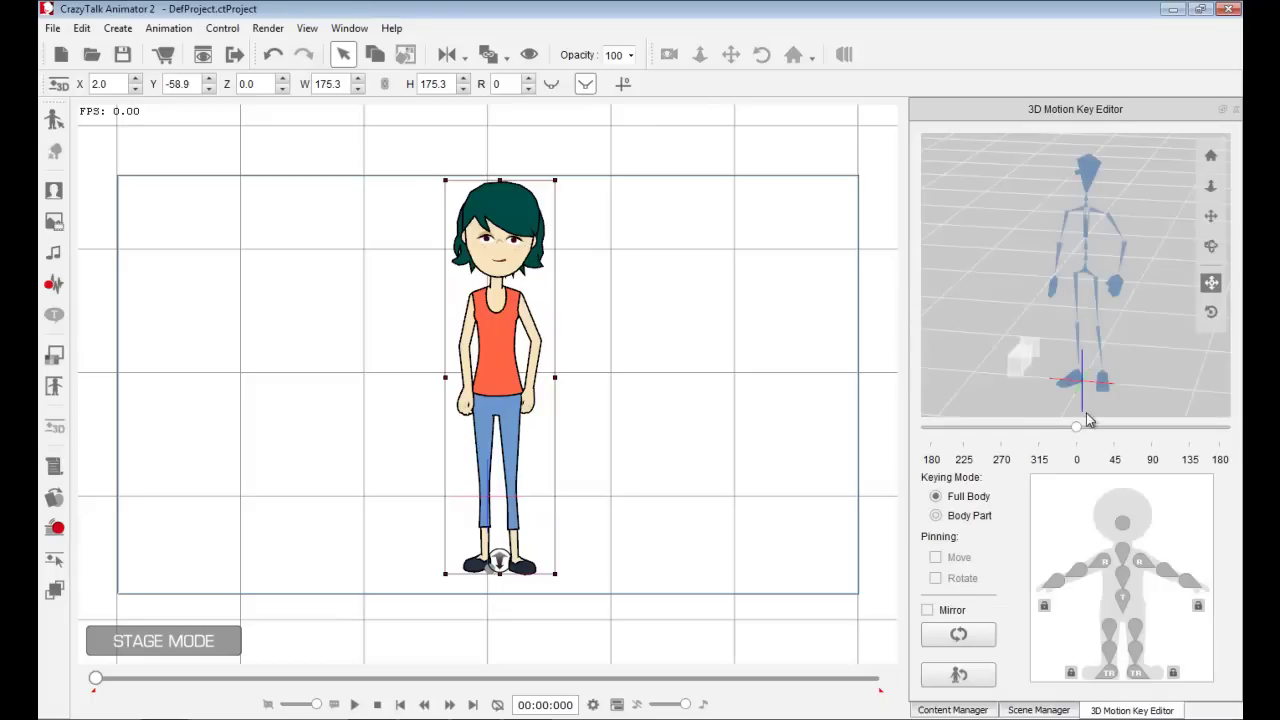
pyautogui.moveTo(1078, 428)
pyautogui.mouseDown()
pyautogui.moveTo(1218, 444)
pyautogui.moveTo(931, 429)
pyautogui.moveTo(1070, 440)
pyautogui.mouseUp()
# - Return to the actor templates and move Emma to the left side of the stage
pyautogui.click(952, 710)
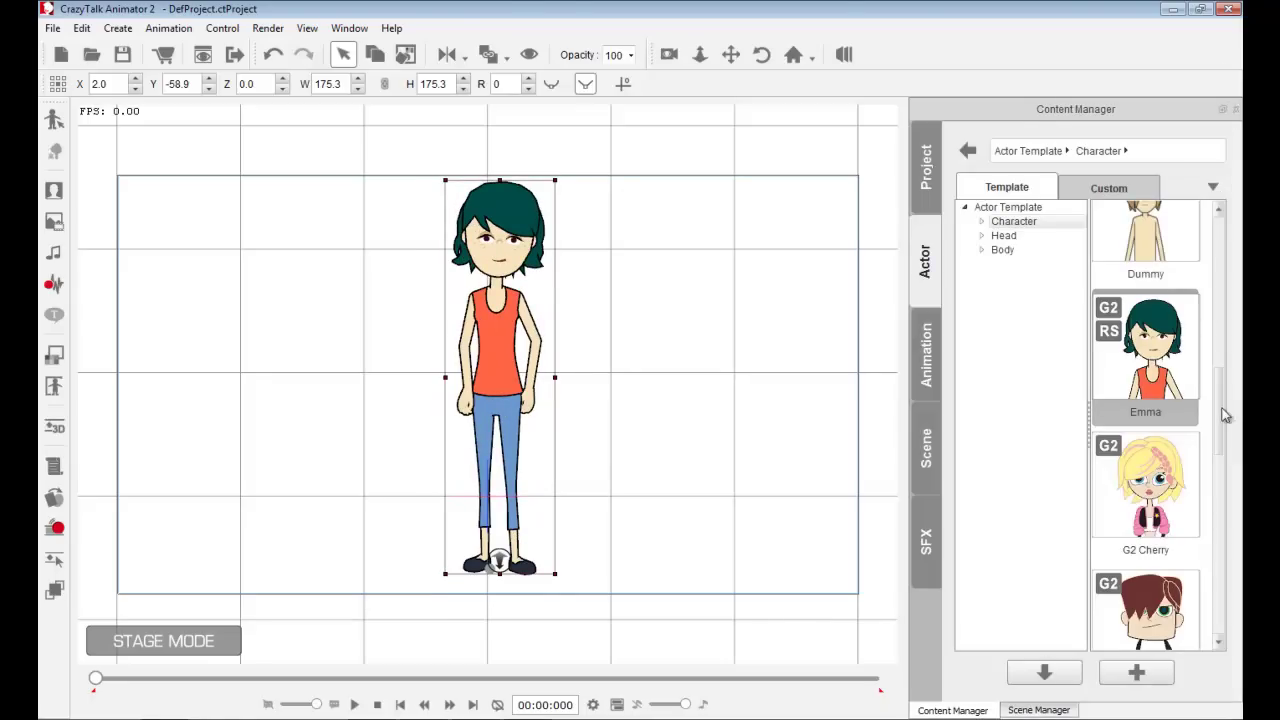
pyautogui.scroll(-1, 1220, 408)
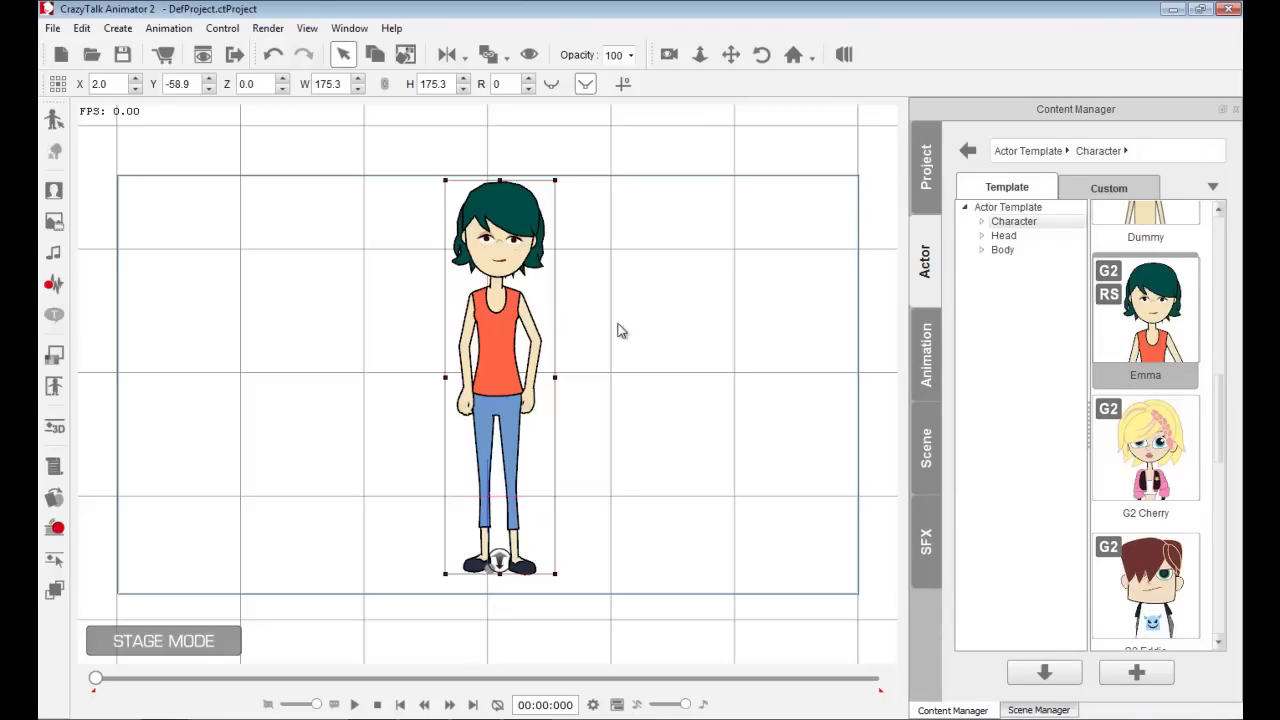
pyautogui.moveTo(512, 329); pyautogui.dragTo(236, 333)
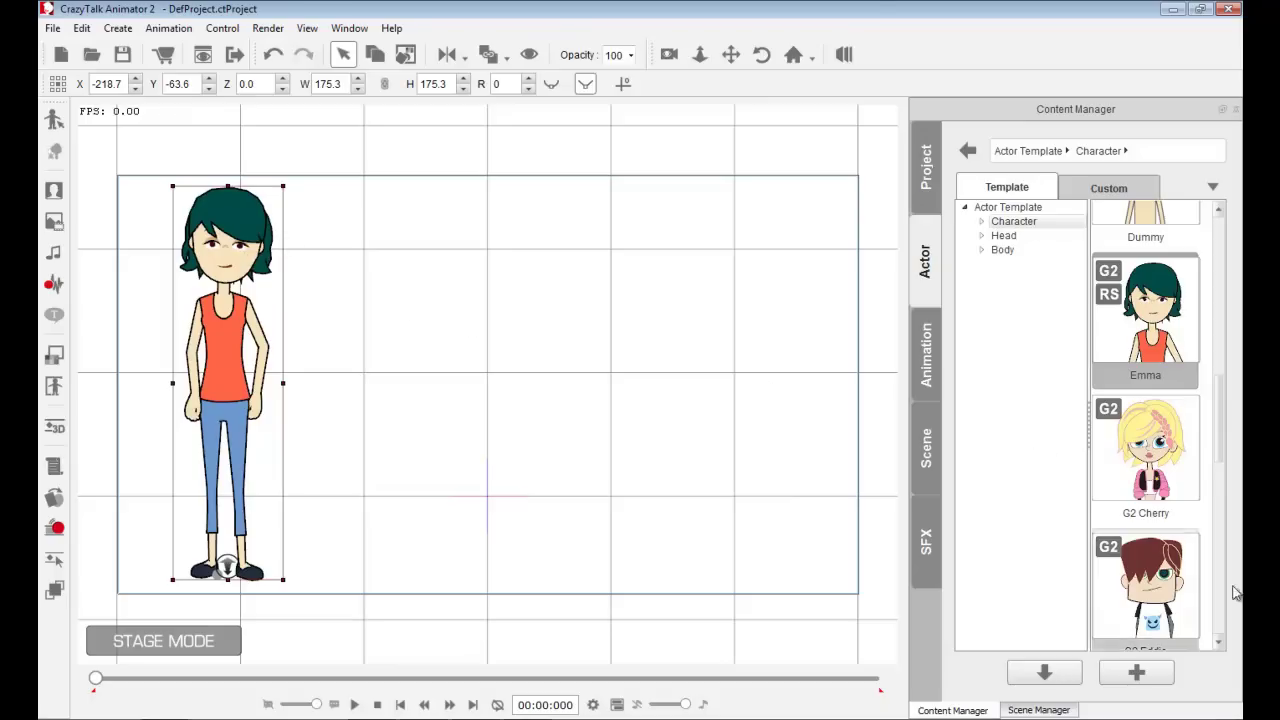
# - Add Walter from the Character templates beside Emma, scaled up to 183.6
pyautogui.moveTo(1221, 441); pyautogui.dragTo(1220, 614)
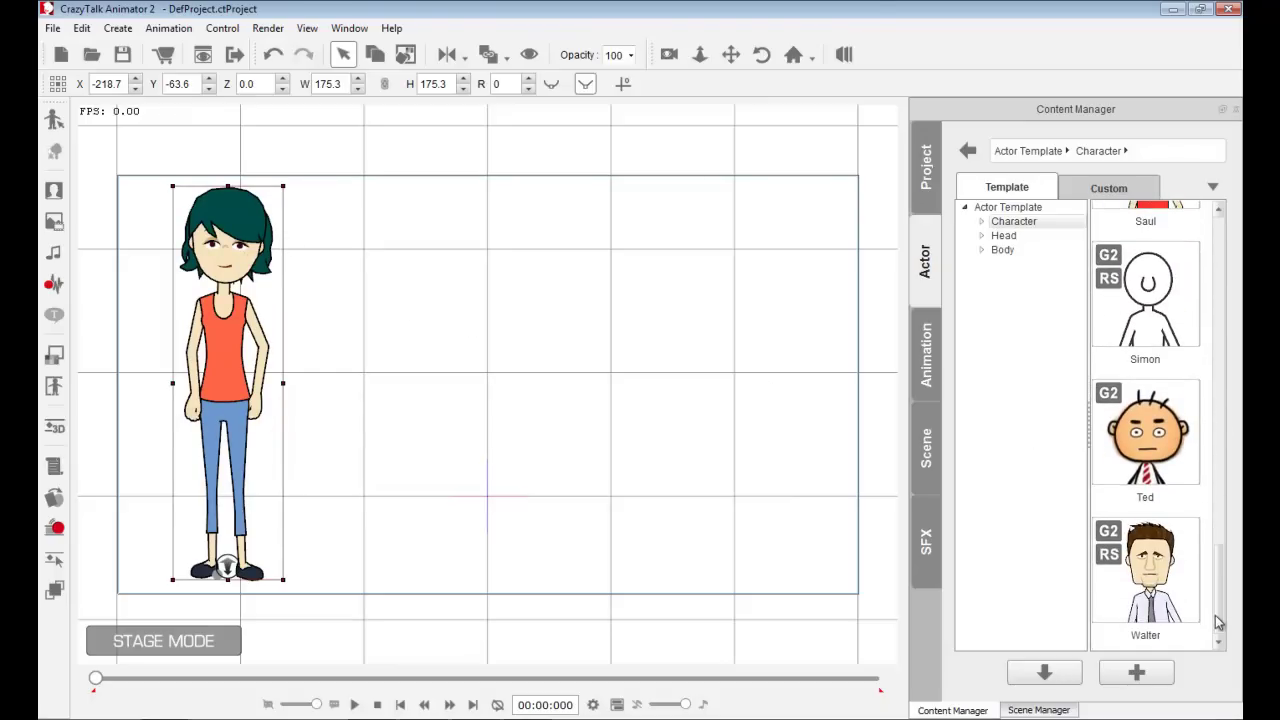
pyautogui.moveTo(1168, 576); pyautogui.dragTo(443, 334)
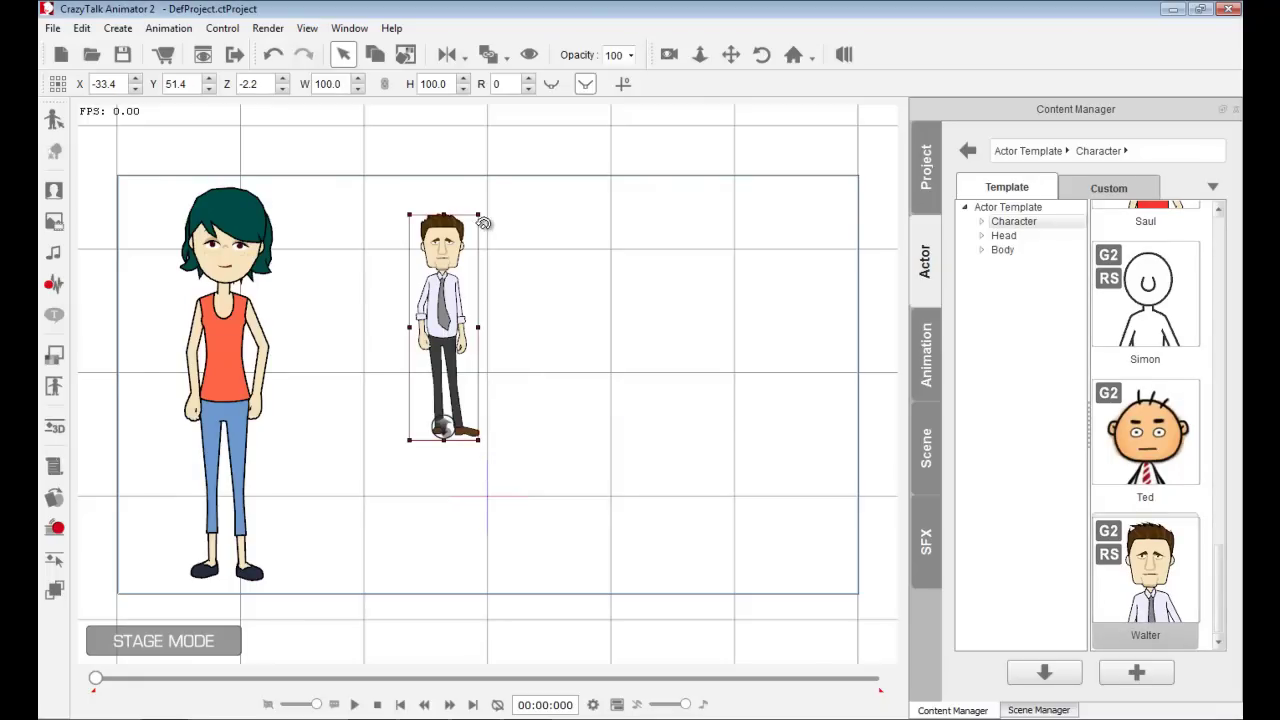
pyautogui.moveTo(442, 234); pyautogui.dragTo(423, 380)
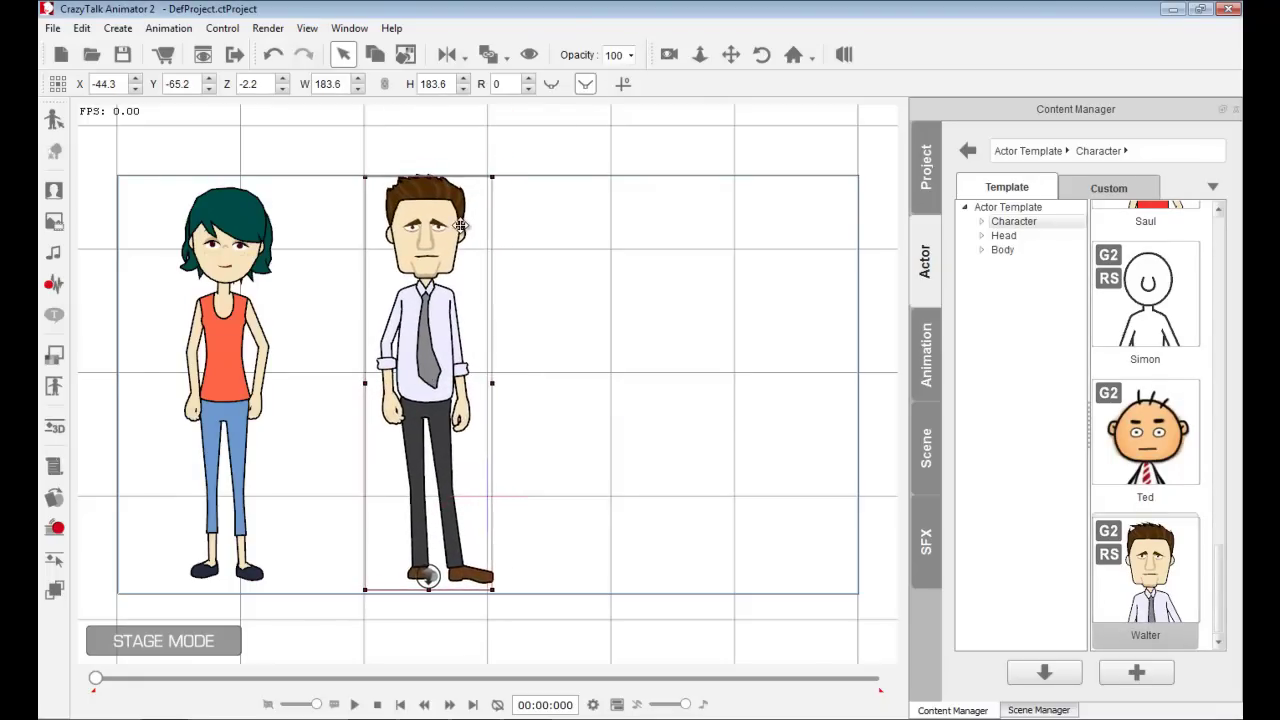
# - Replace Walter with the custom photo-faced character, shrink it slightly and shift it right
pyautogui.click(1108, 188)
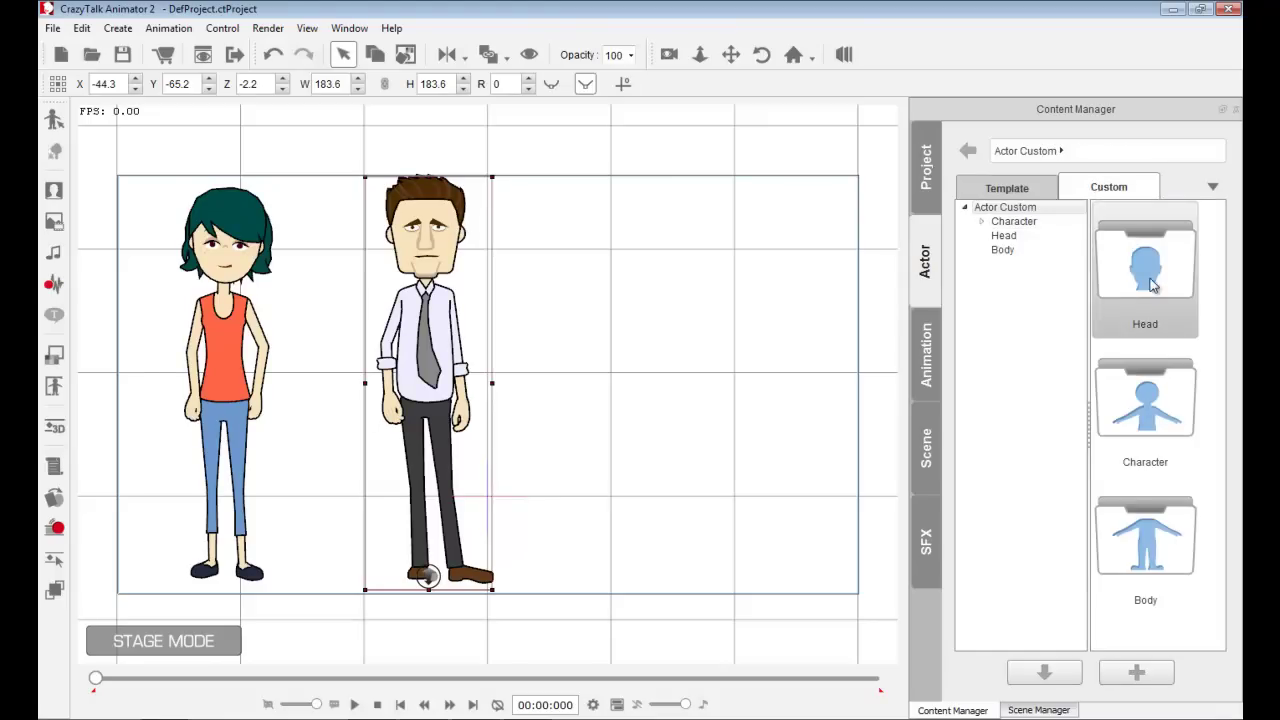
pyautogui.click(1013, 221)
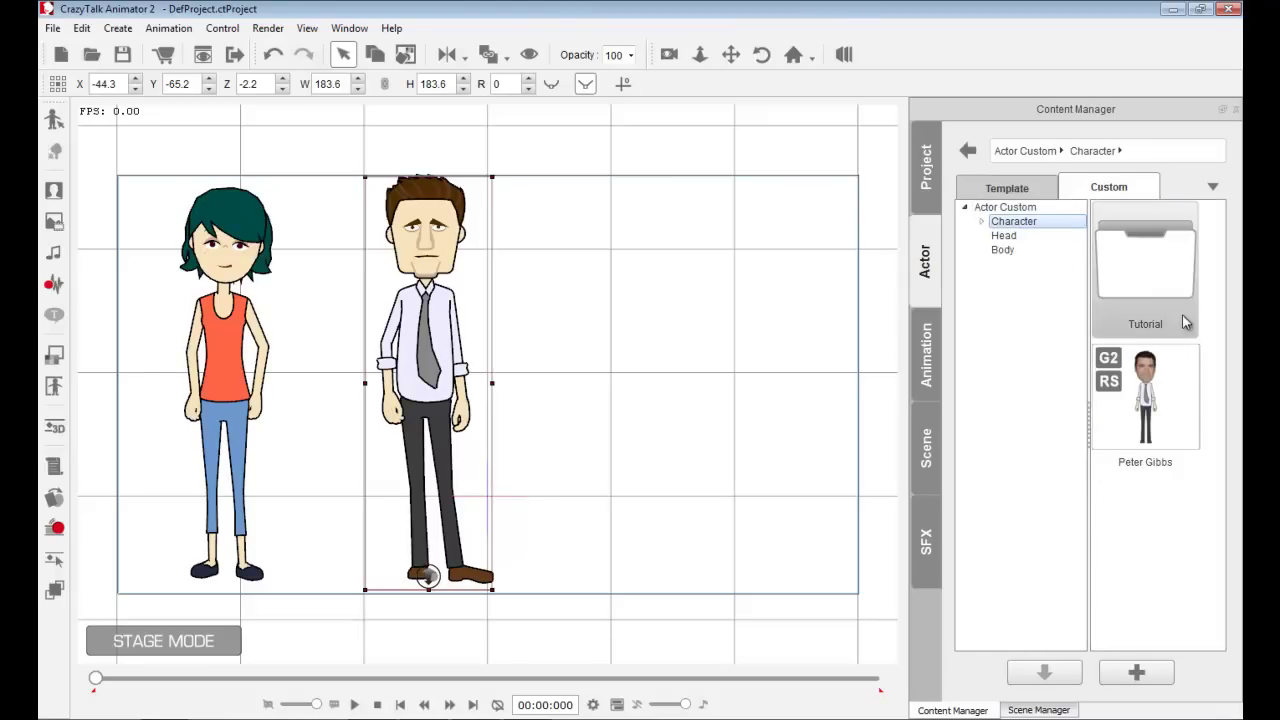
pyautogui.doubleClick(1165, 391)
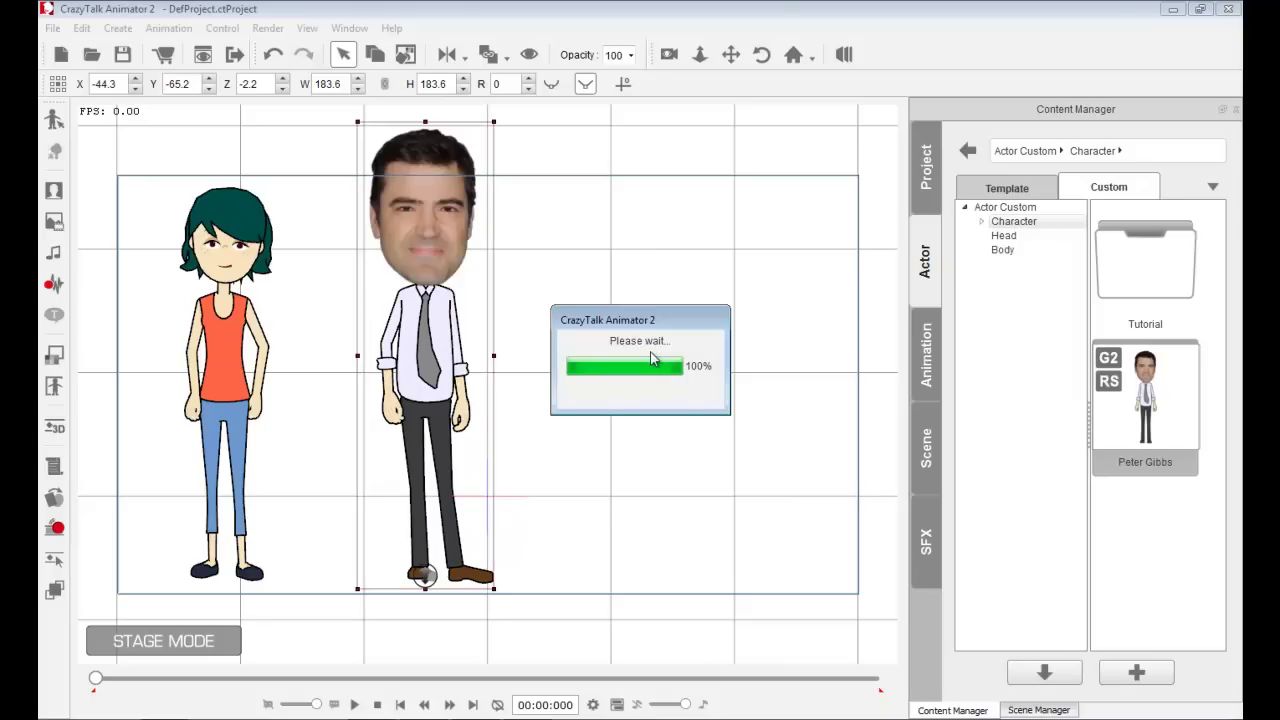
pyautogui.moveTo(493, 121); pyautogui.dragTo(466, 178)
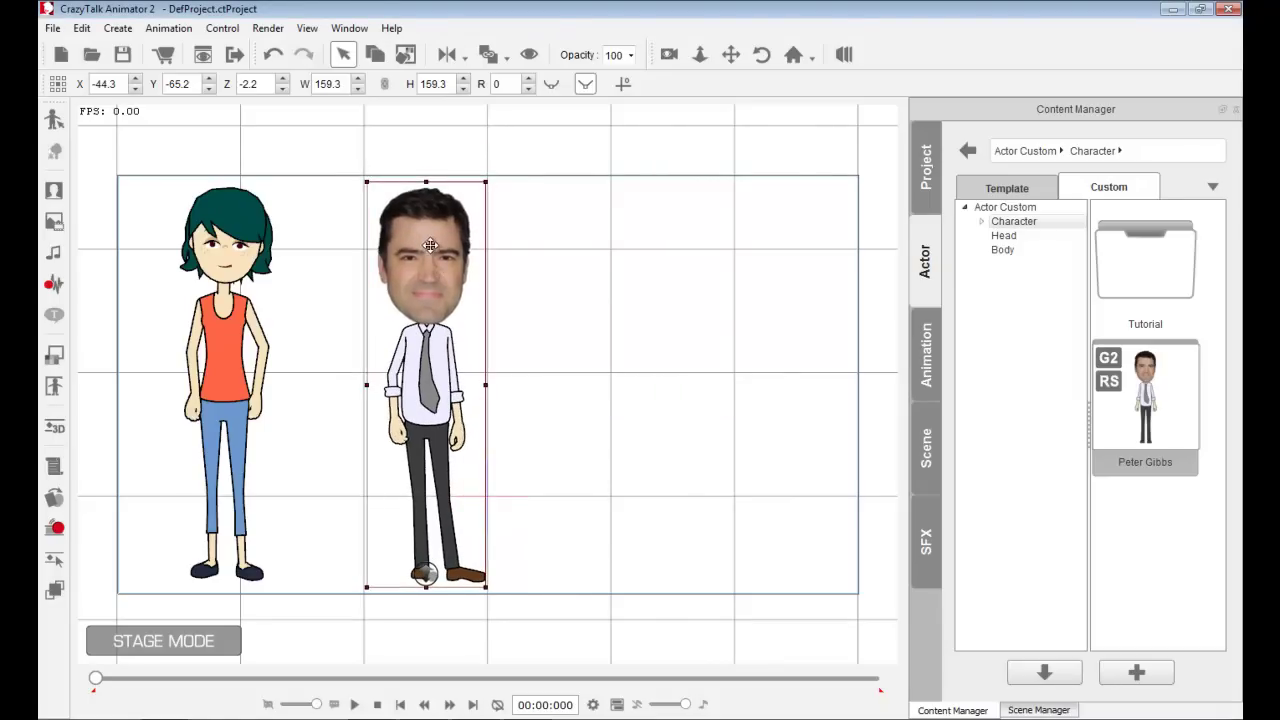
pyautogui.moveTo(430, 245); pyautogui.dragTo(461, 245)
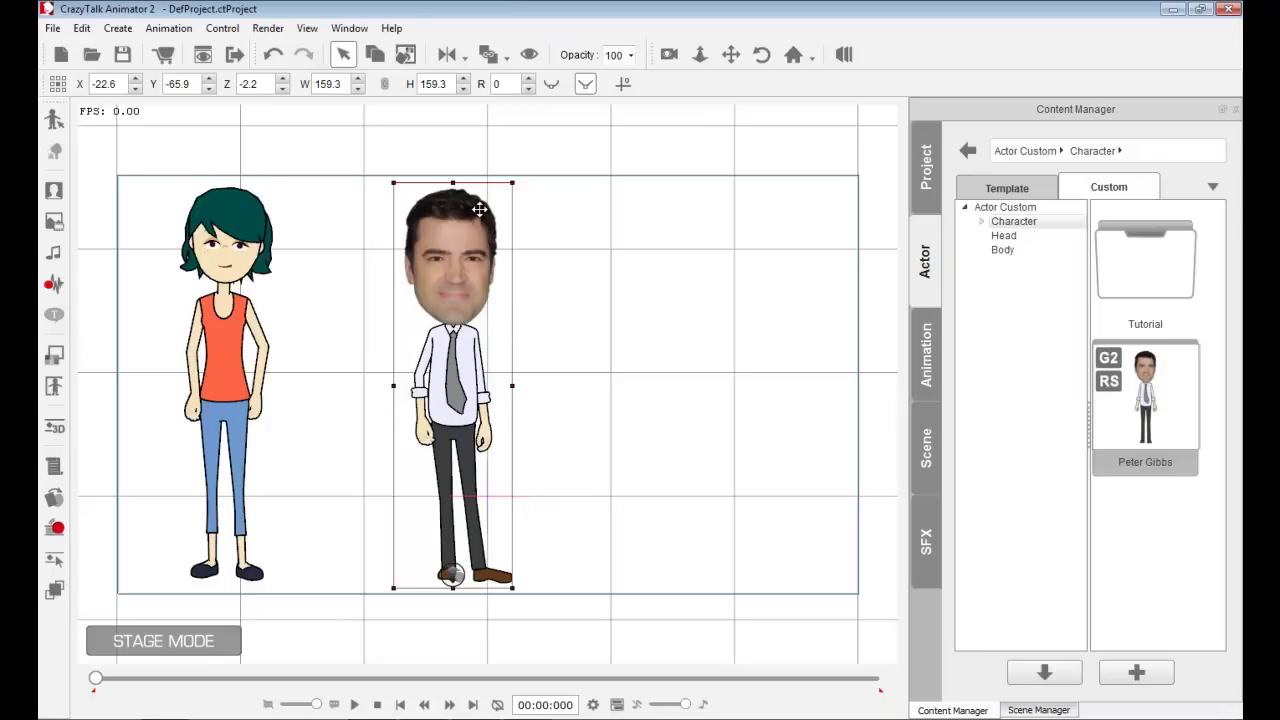
# - Go back to the template actor library, then switch to the Content Store's 'common' search results
pyautogui.click(1012, 222)
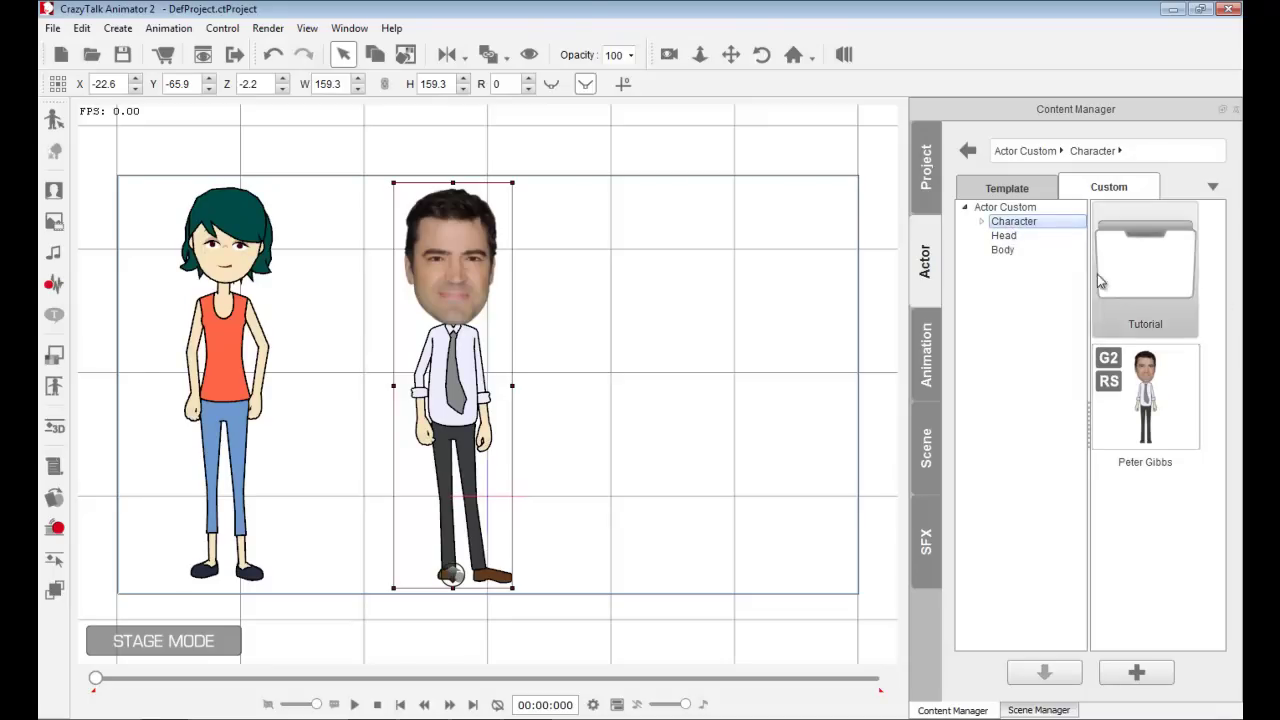
pyautogui.click(1016, 196)
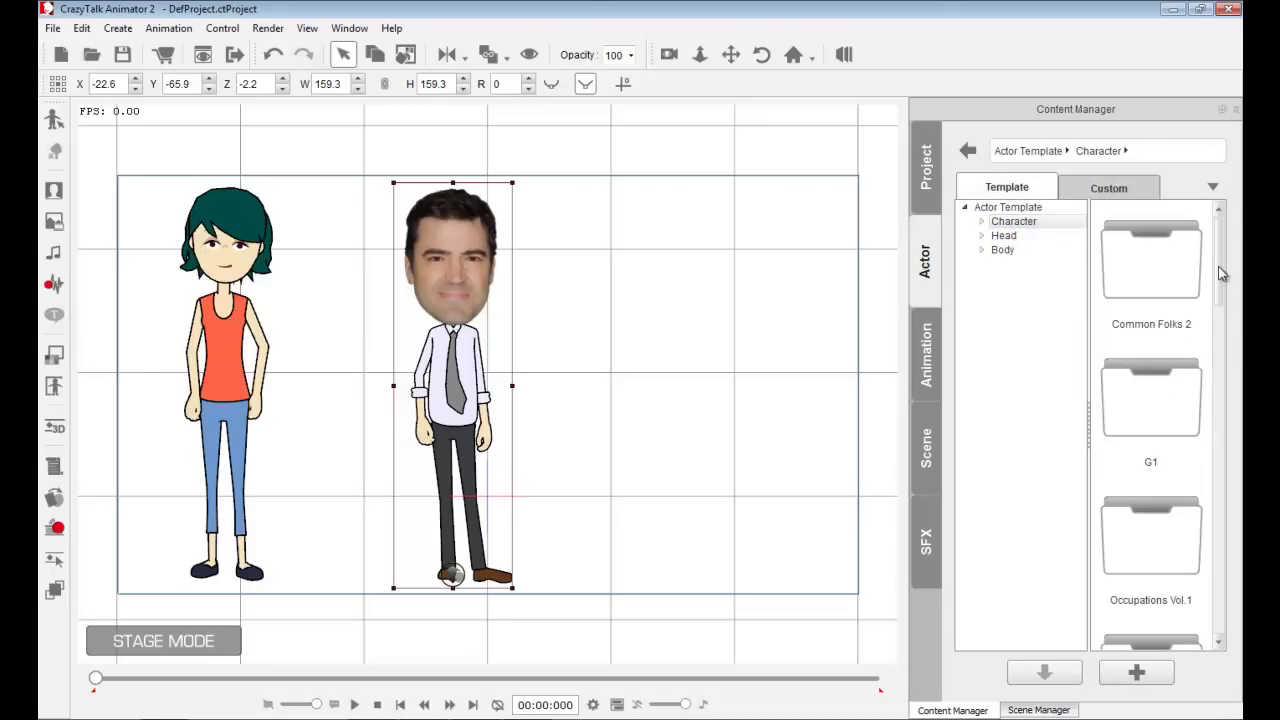
pyautogui.hotkey('alt', 'Tab')
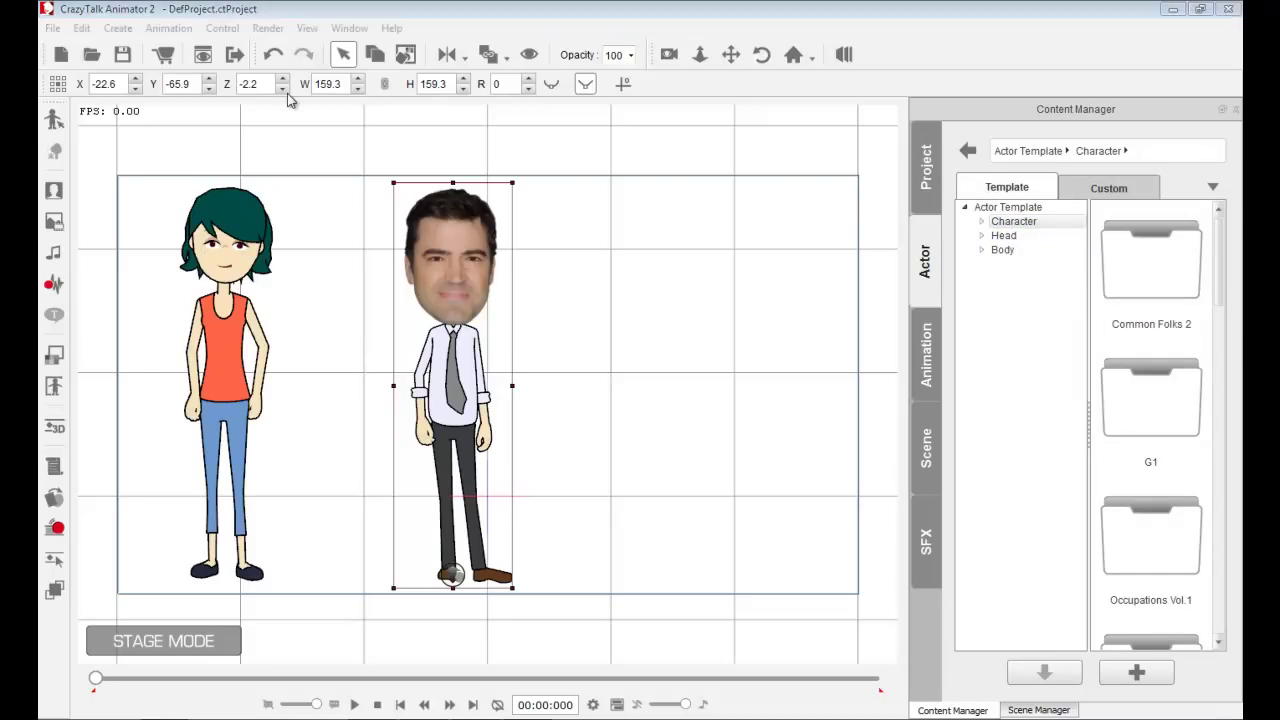
pyautogui.click(469, 328)
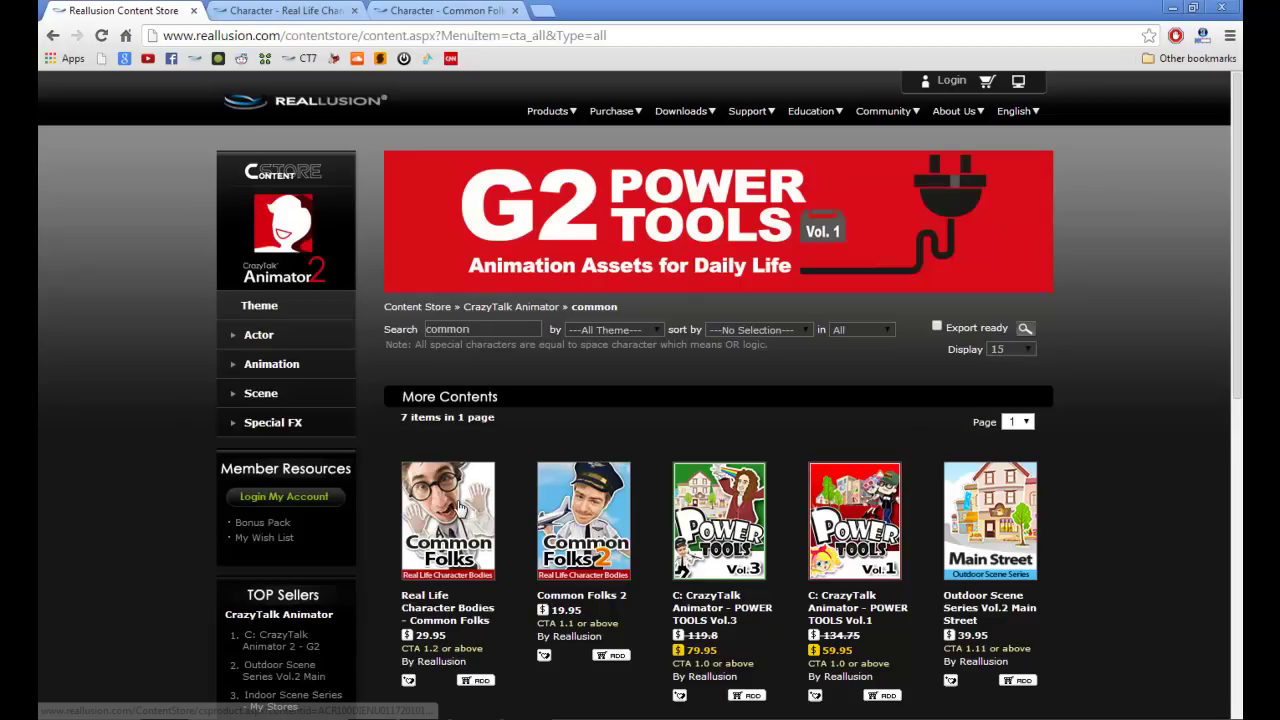
# - Compare the Common Folks and Common Folks 2 product pages in the Content Store
pyautogui.click(275, 10)
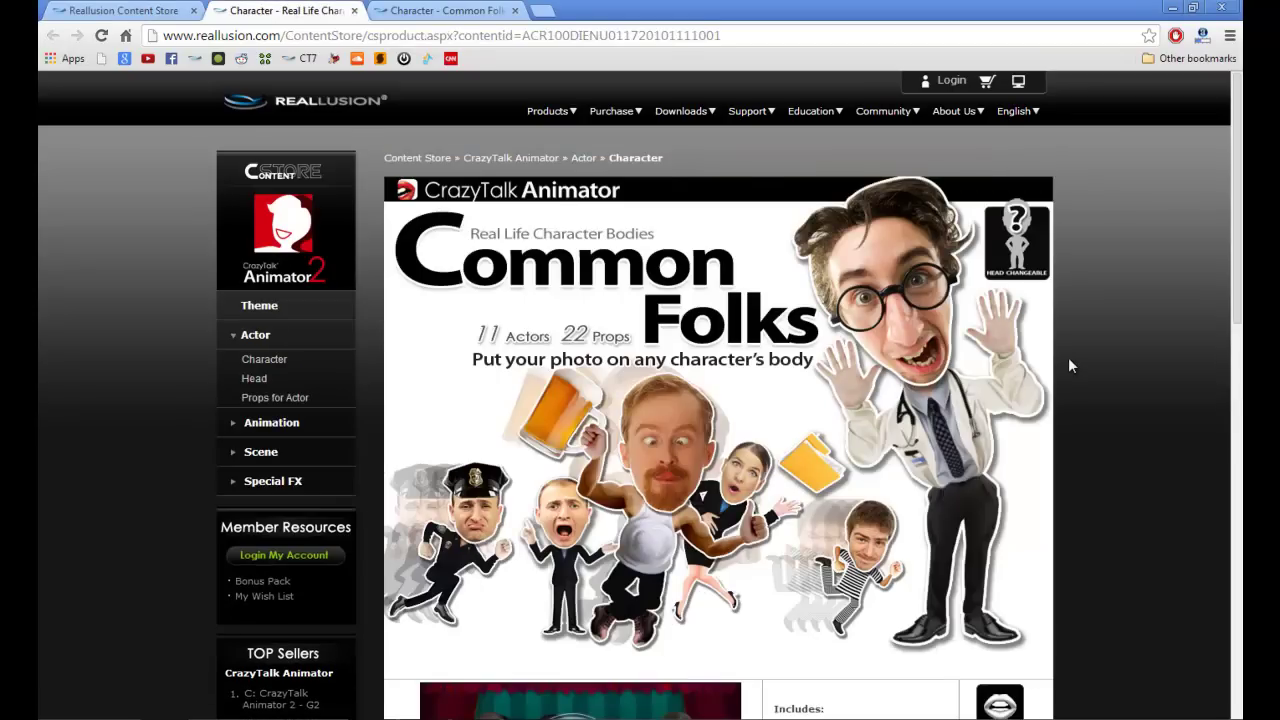
pyautogui.click(445, 10)
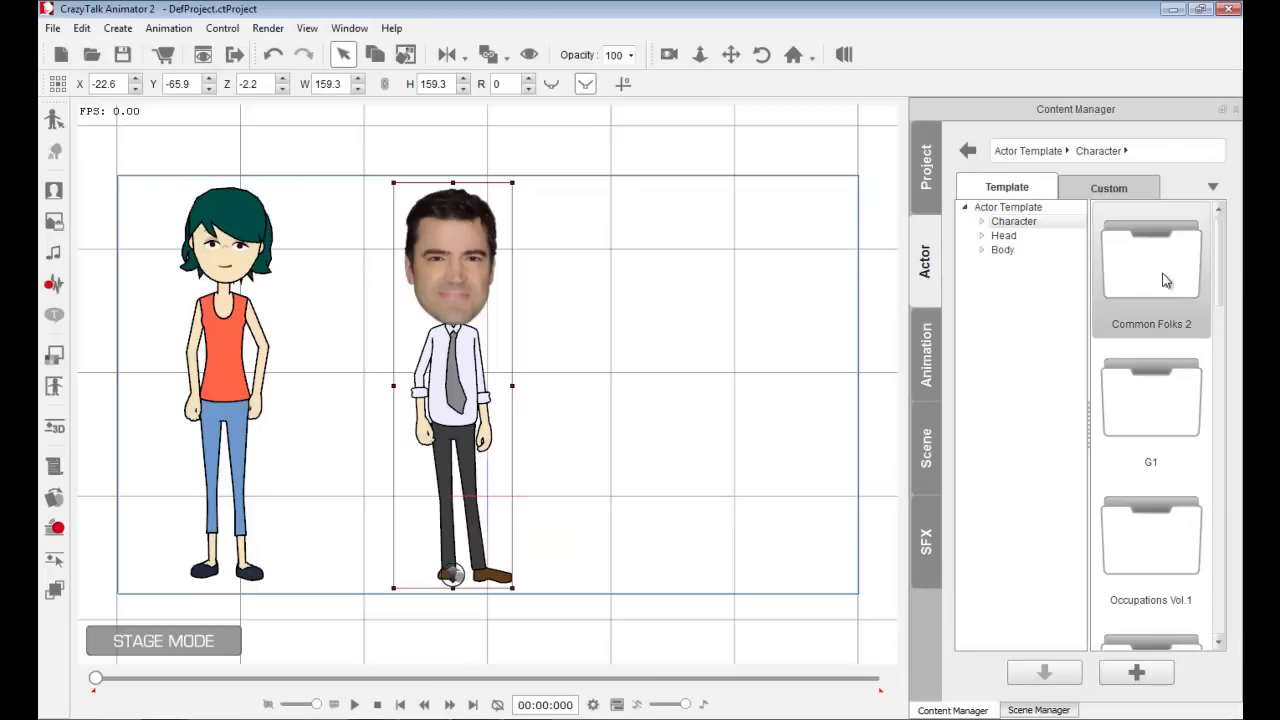
# - Open the Common Folks 2 character folder and scroll through its actors
pyautogui.doubleClick(1165, 281)
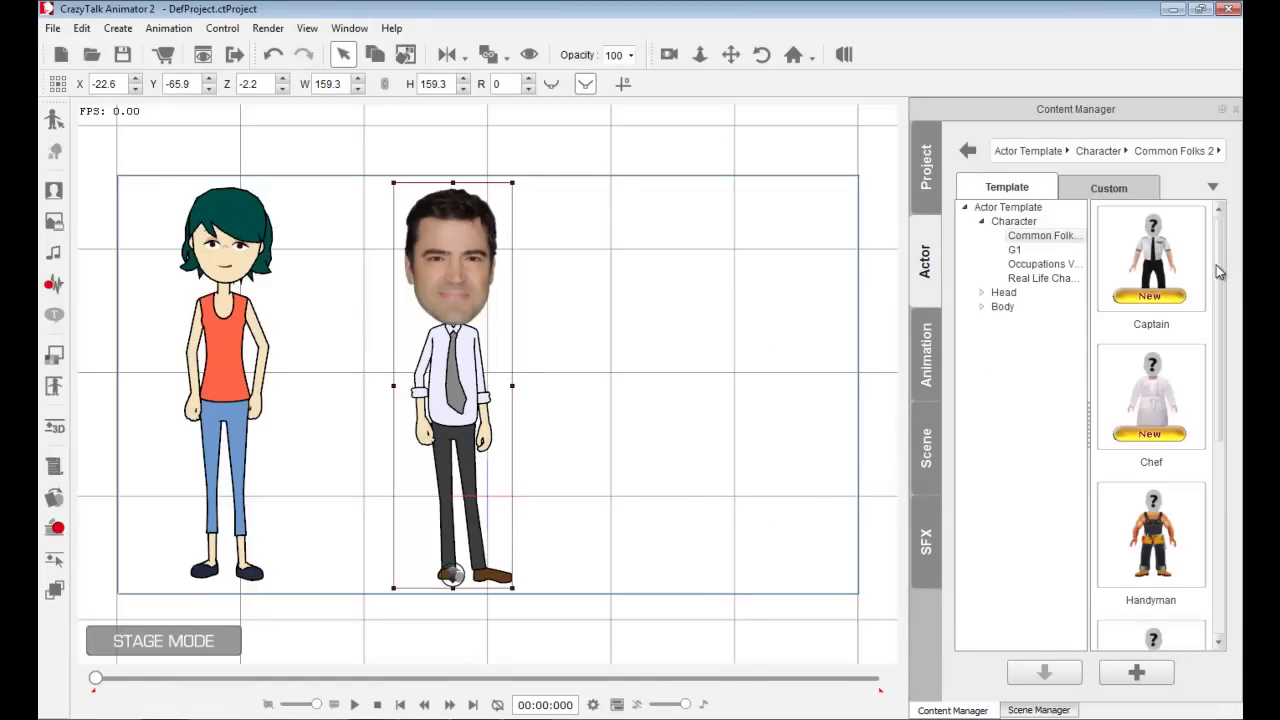
pyautogui.moveTo(1216, 265); pyautogui.dragTo(1232, 397)
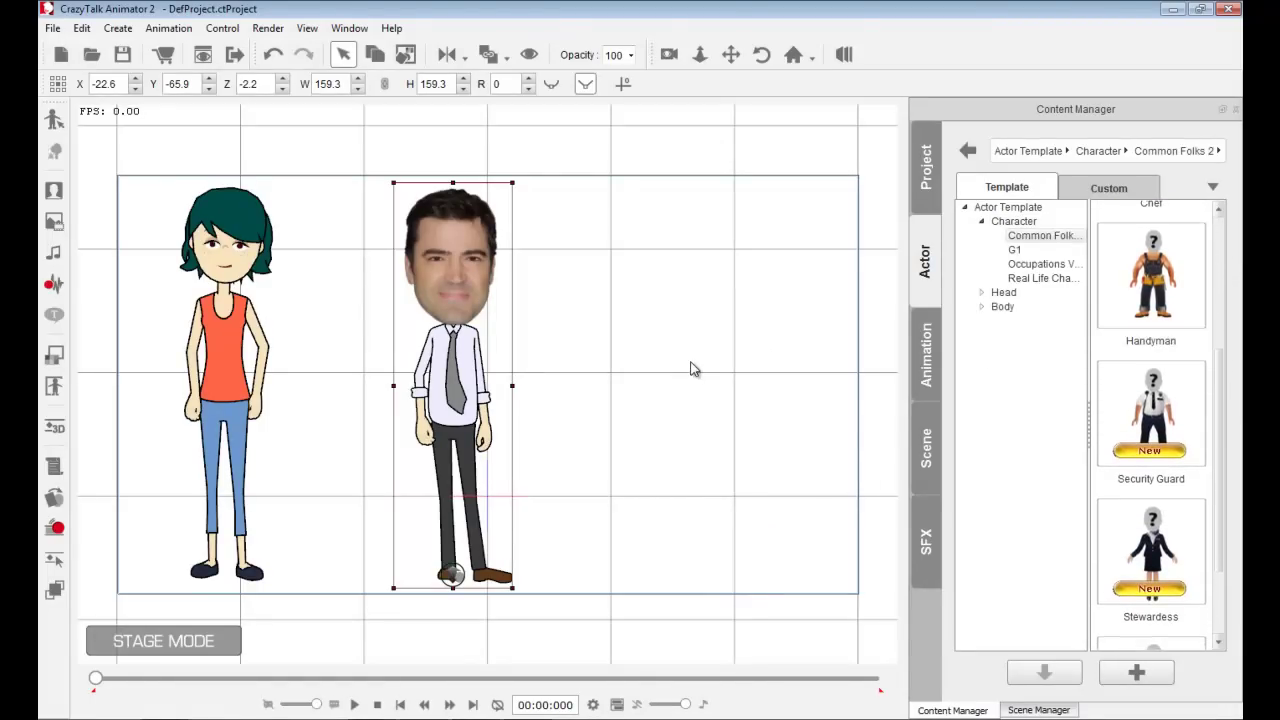
pyautogui.scroll(-1, 1225, 373)
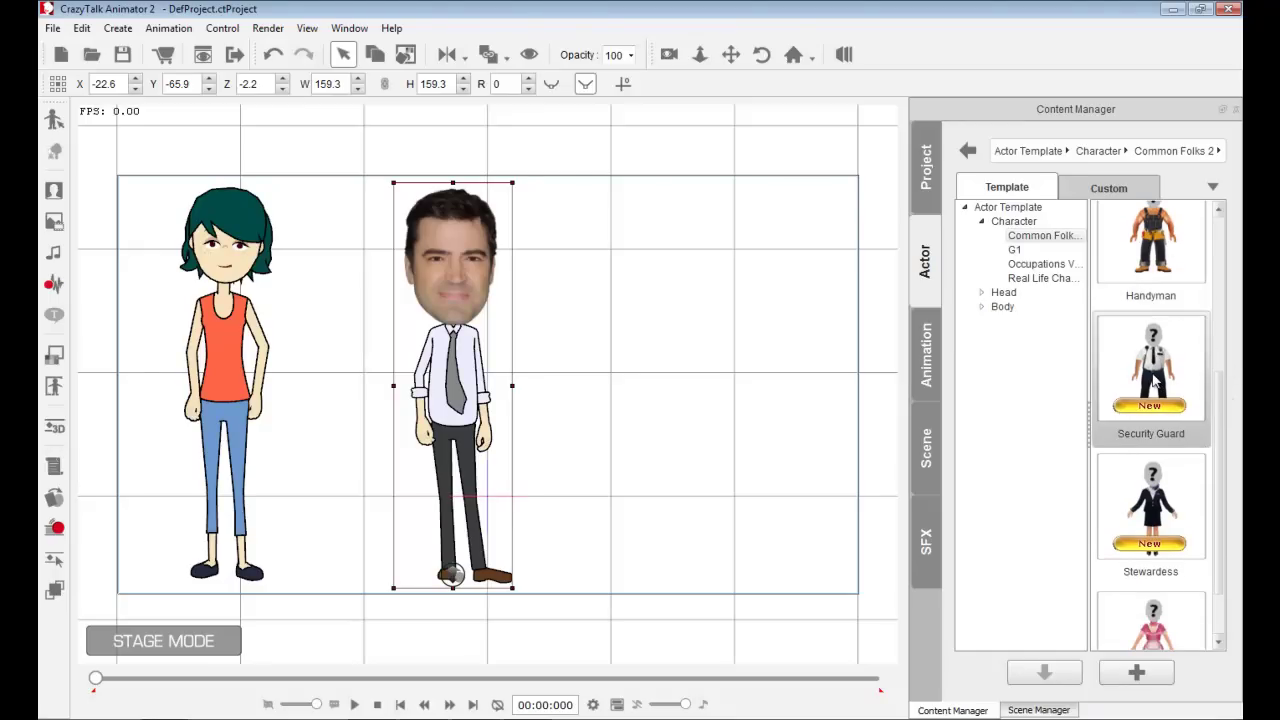
# - Return to the Character templates, scroll down to Onion, and reselect Emma and the photo-faced man
pyautogui.click(1012, 222)
pyautogui.scroll(-8, 1220, 390)
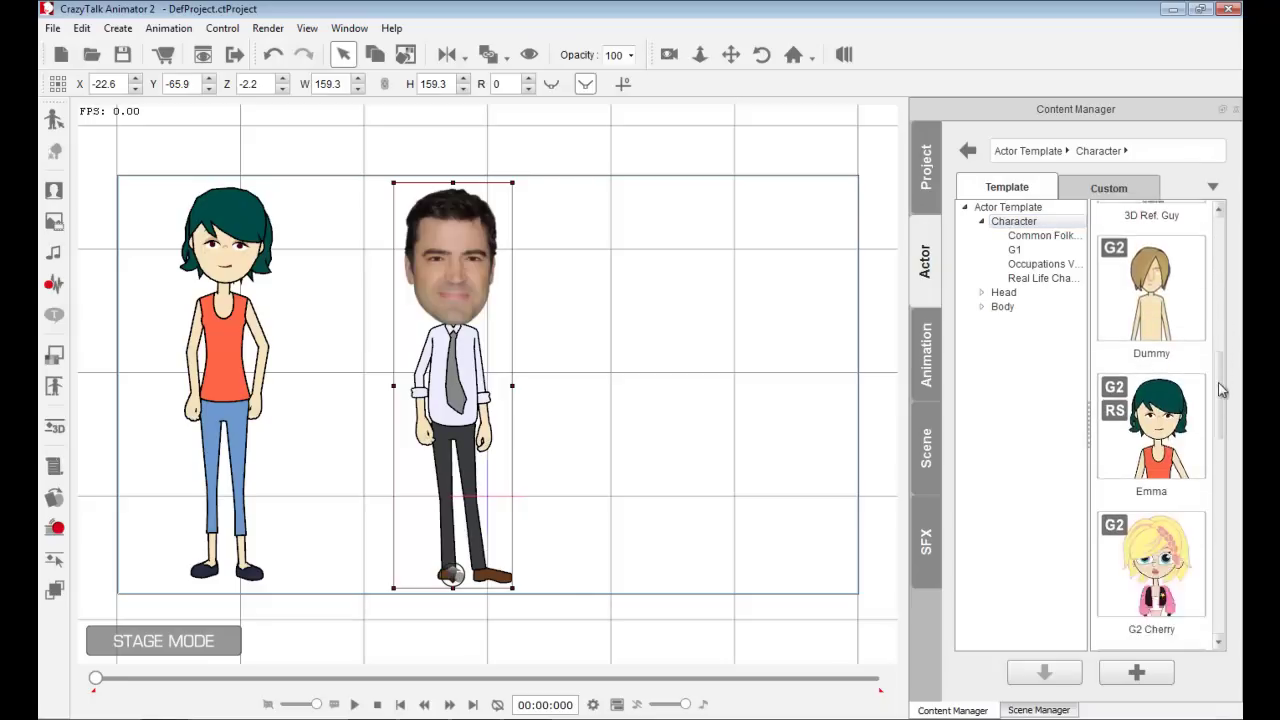
pyautogui.moveTo(1220, 390); pyautogui.dragTo(1219, 470)
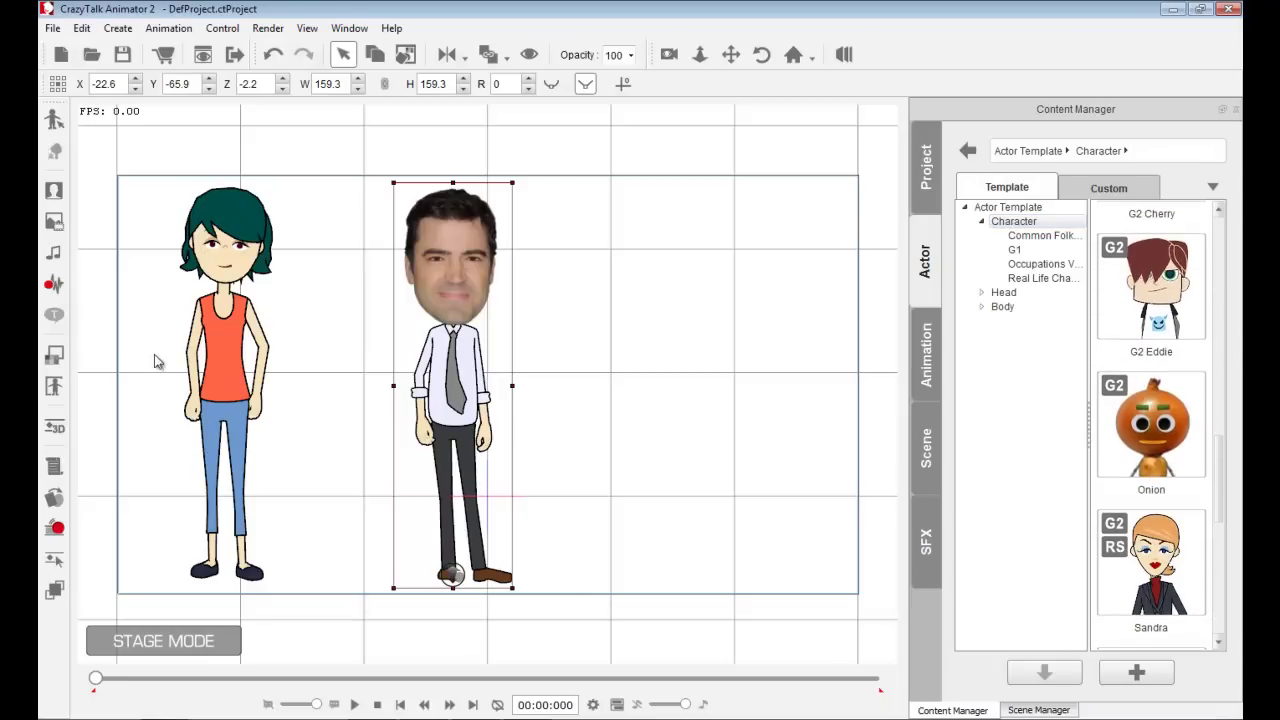
pyautogui.click(207, 310)
pyautogui.click(433, 252)
# - Place the Onion template right of the man, enlarged and lowered, then deselect it
pyautogui.click(745, 374)
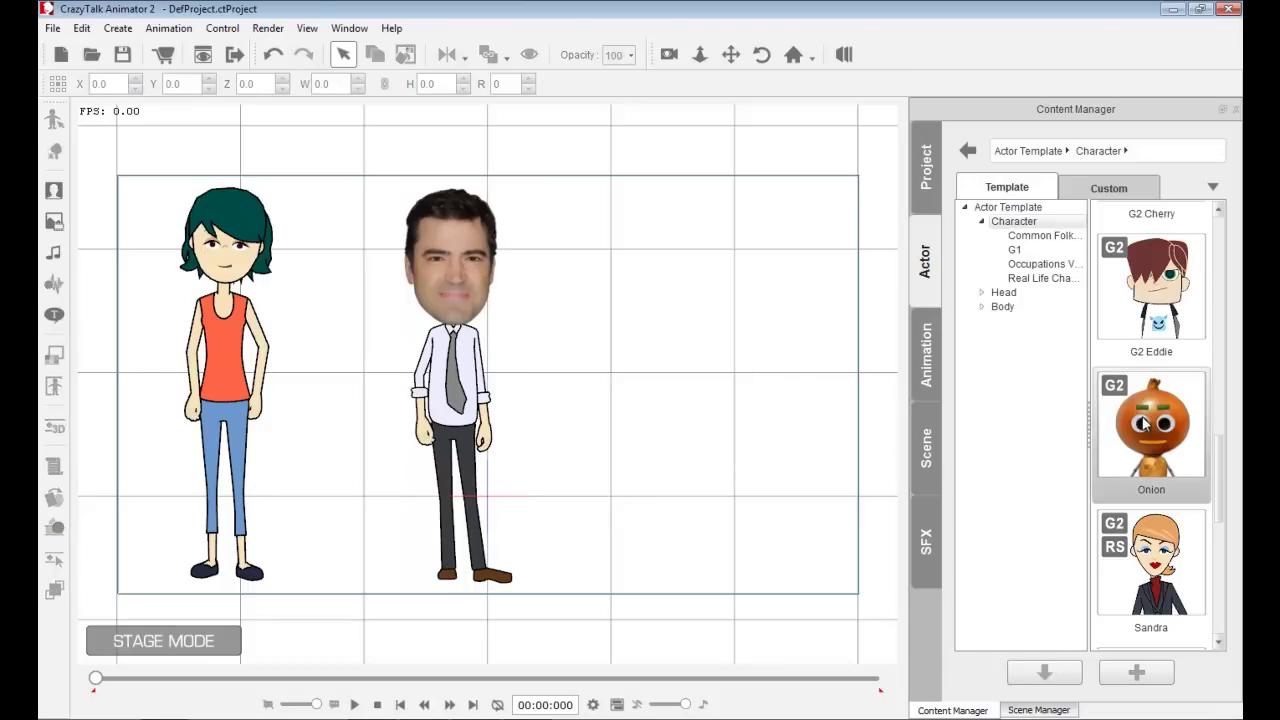
pyautogui.moveTo(1146, 424); pyautogui.dragTo(687, 367)
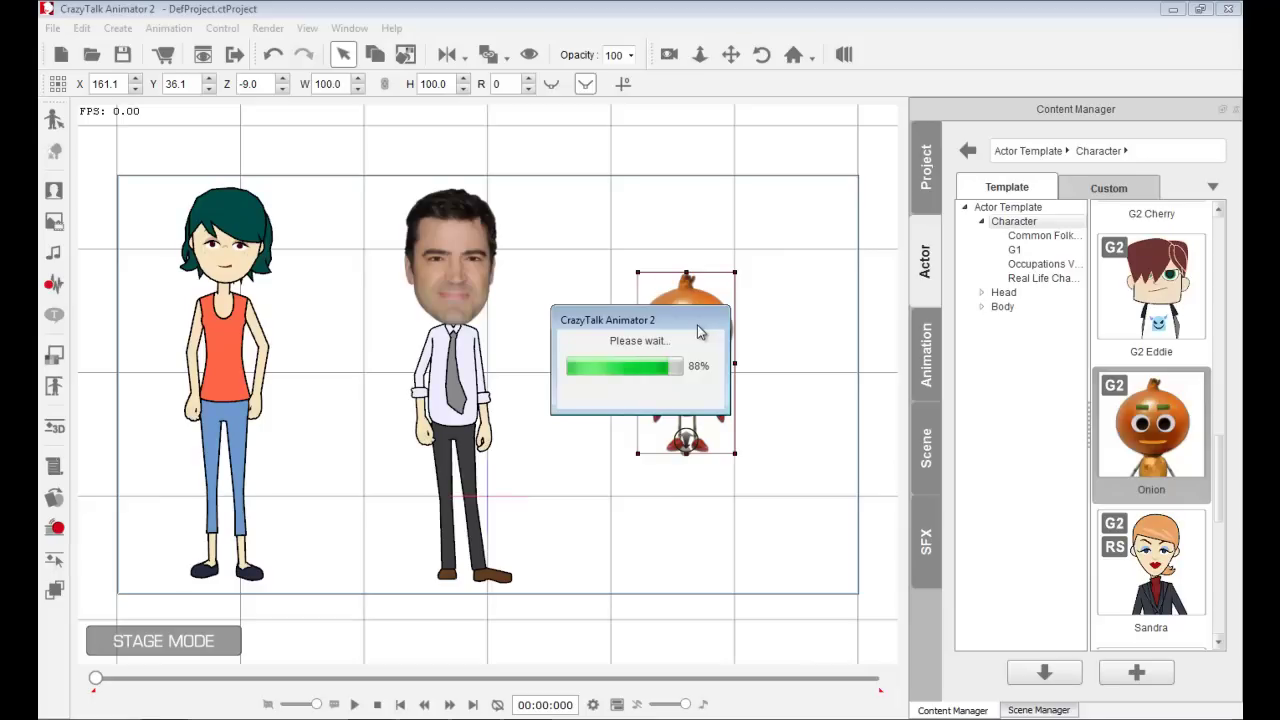
pyautogui.moveTo(735, 272); pyautogui.dragTo(895, 110)
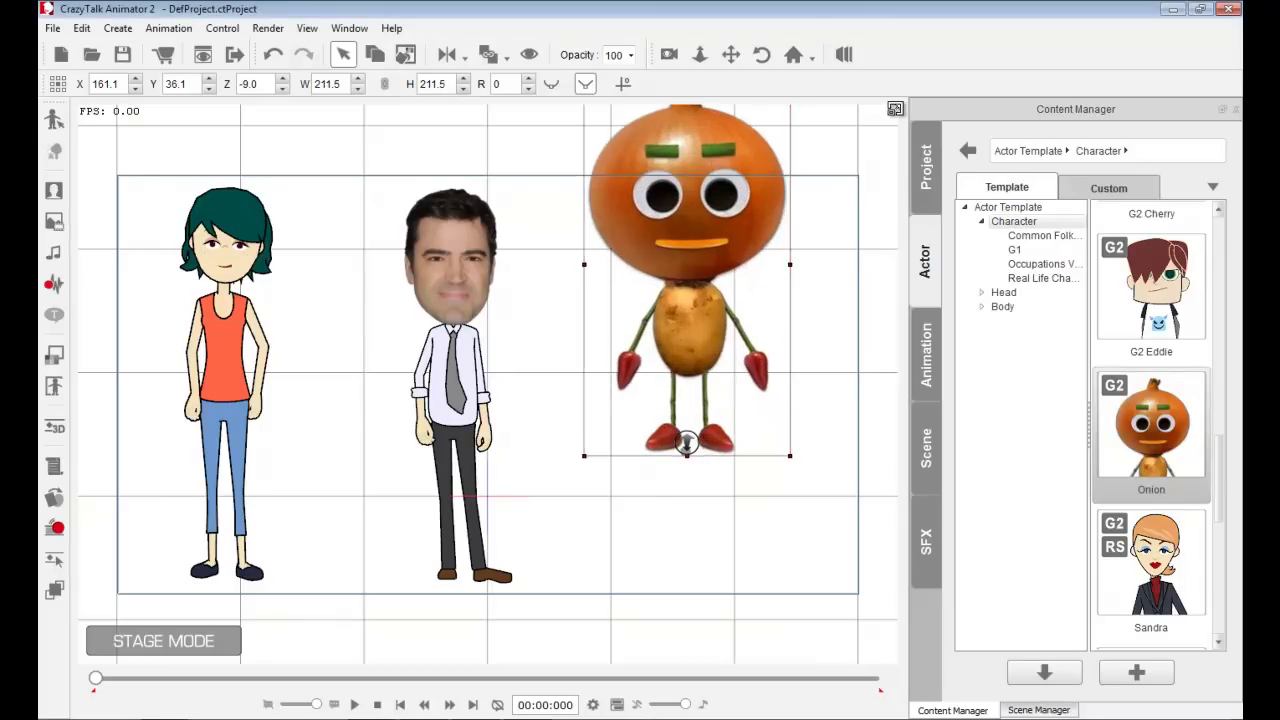
pyautogui.moveTo(740, 270); pyautogui.dragTo(742, 397)
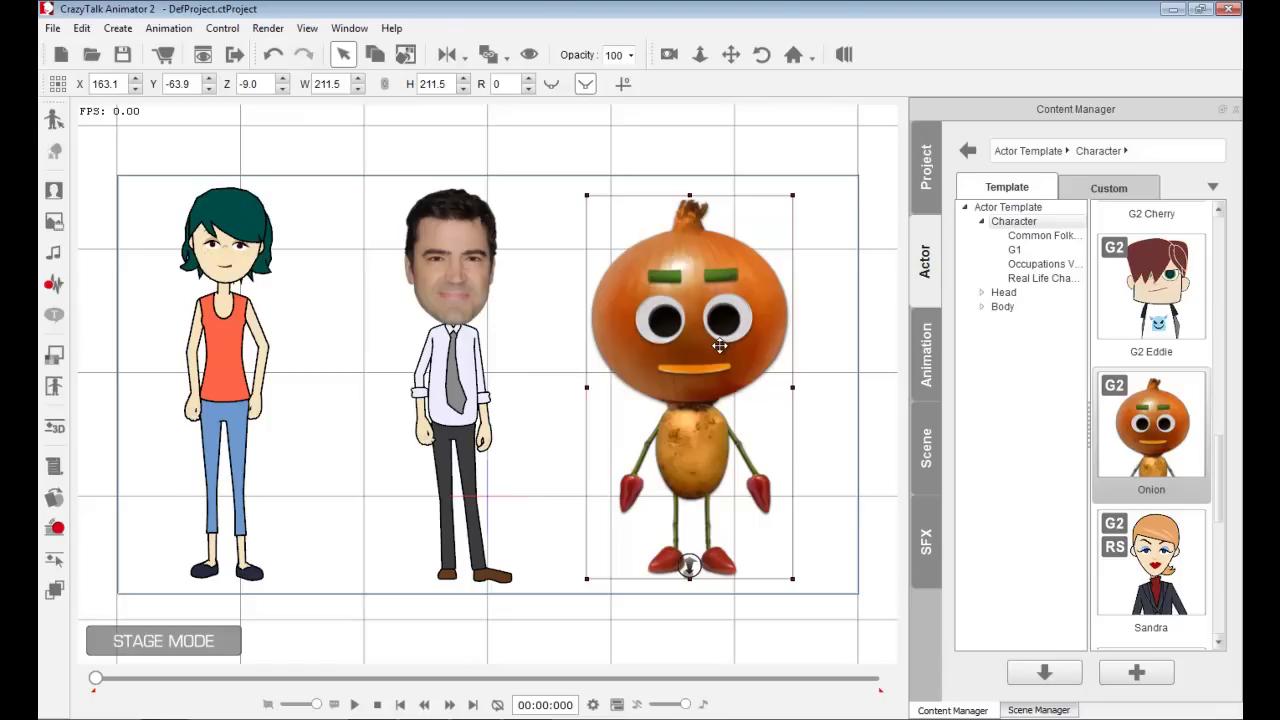
pyautogui.click(527, 625)
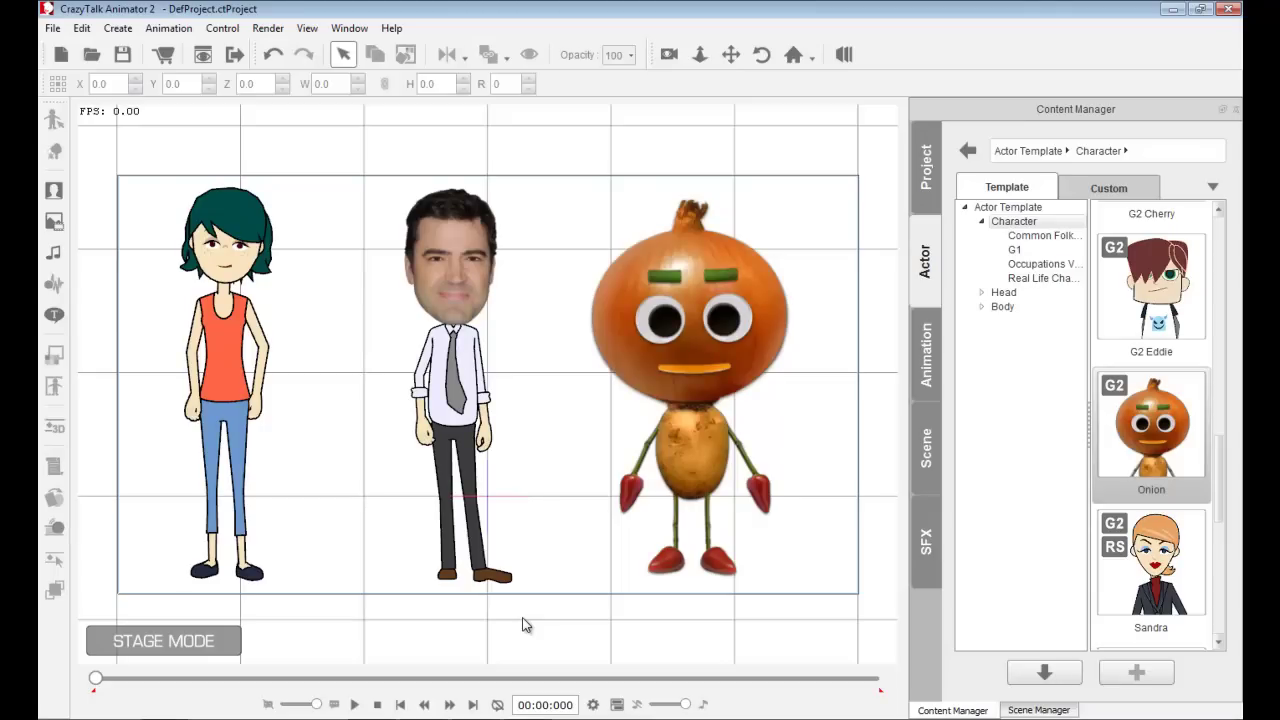
# - From the Body templates, put Body_05 (pink jacket) on the woman and Body_07 (red tie) on the onion
pyautogui.click(924, 352)
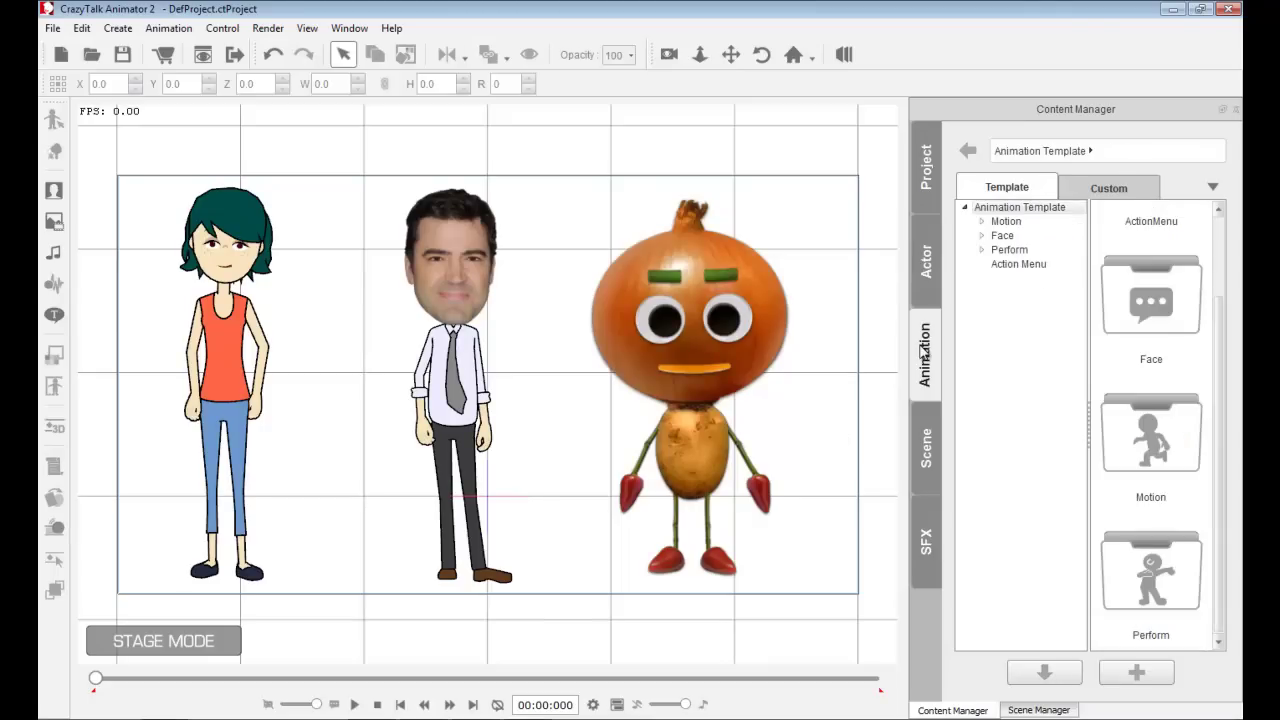
pyautogui.click(929, 284)
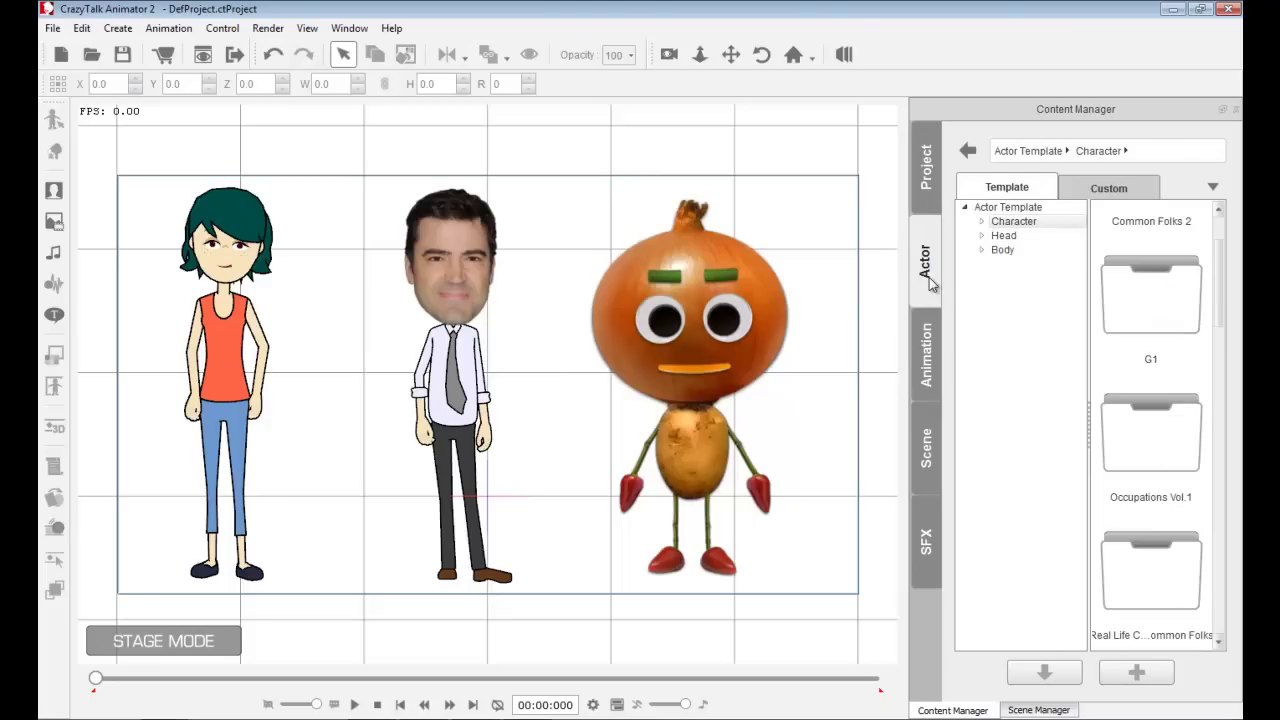
pyautogui.click(1004, 252)
pyautogui.moveTo(1219, 266); pyautogui.dragTo(1214, 469)
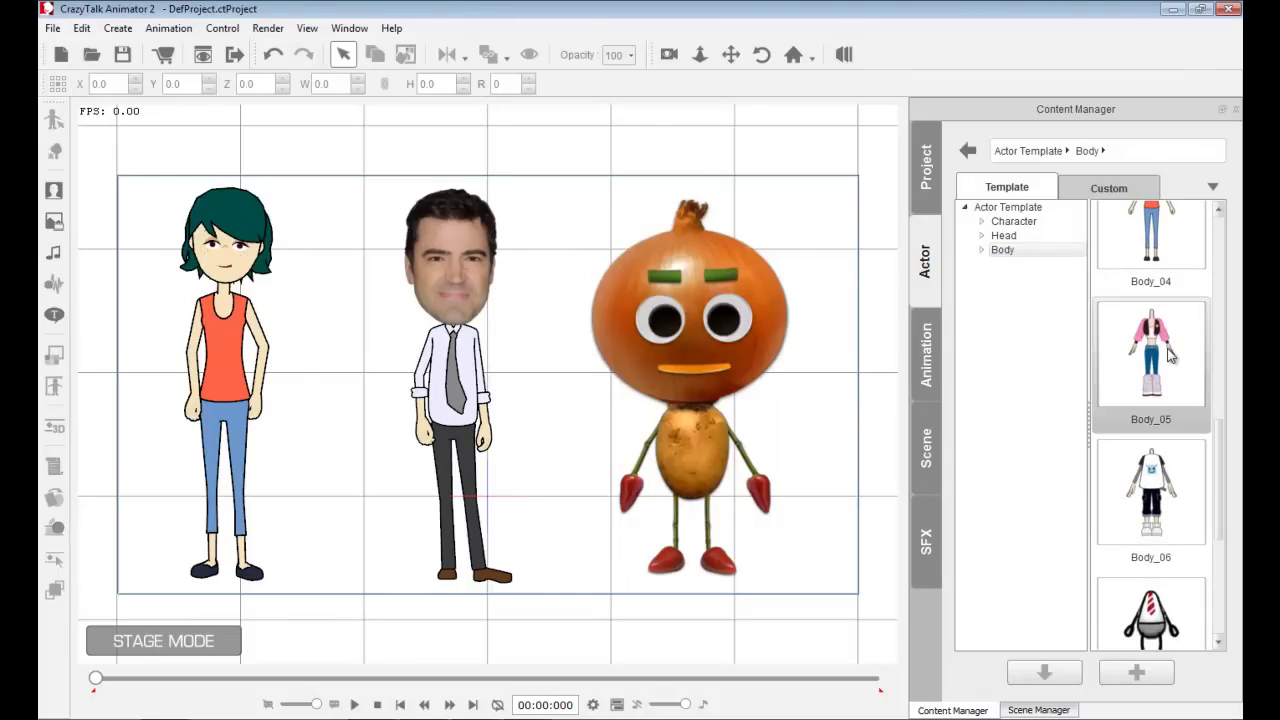
pyautogui.moveTo(1170, 355); pyautogui.dragTo(213, 333)
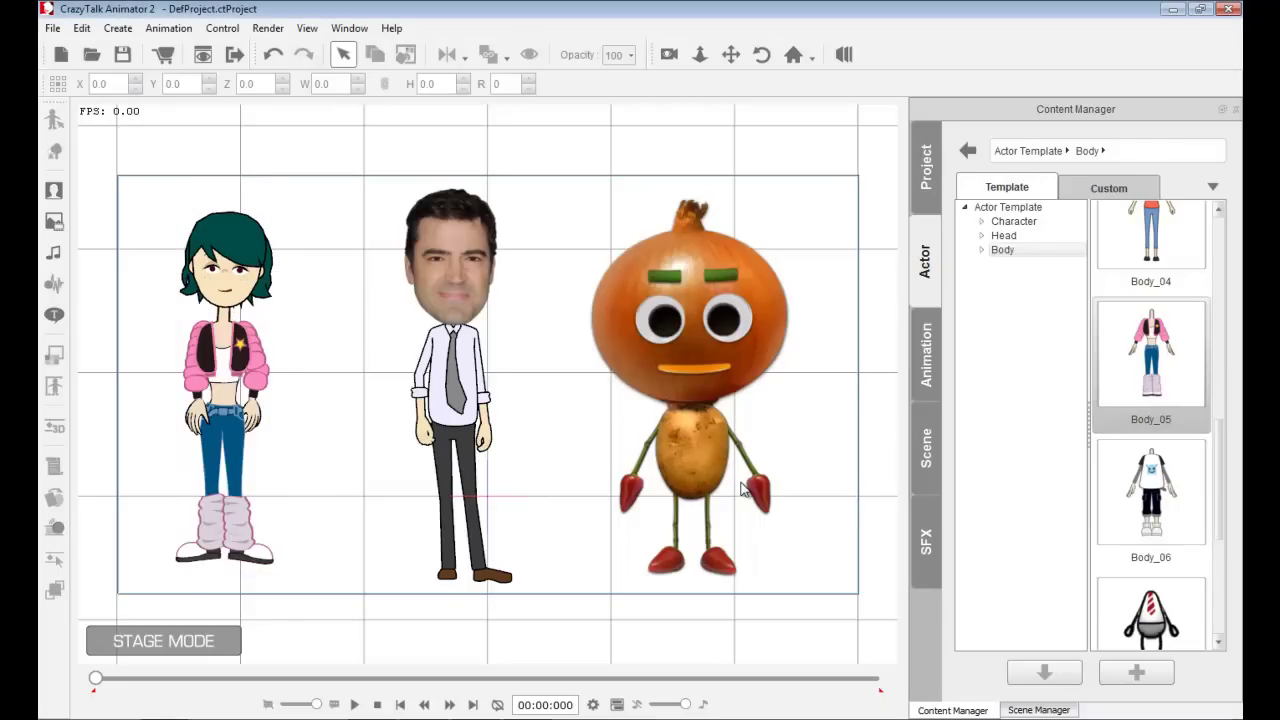
pyautogui.moveTo(1222, 487); pyautogui.dragTo(1220, 565)
pyautogui.moveTo(1155, 370); pyautogui.dragTo(669, 420)
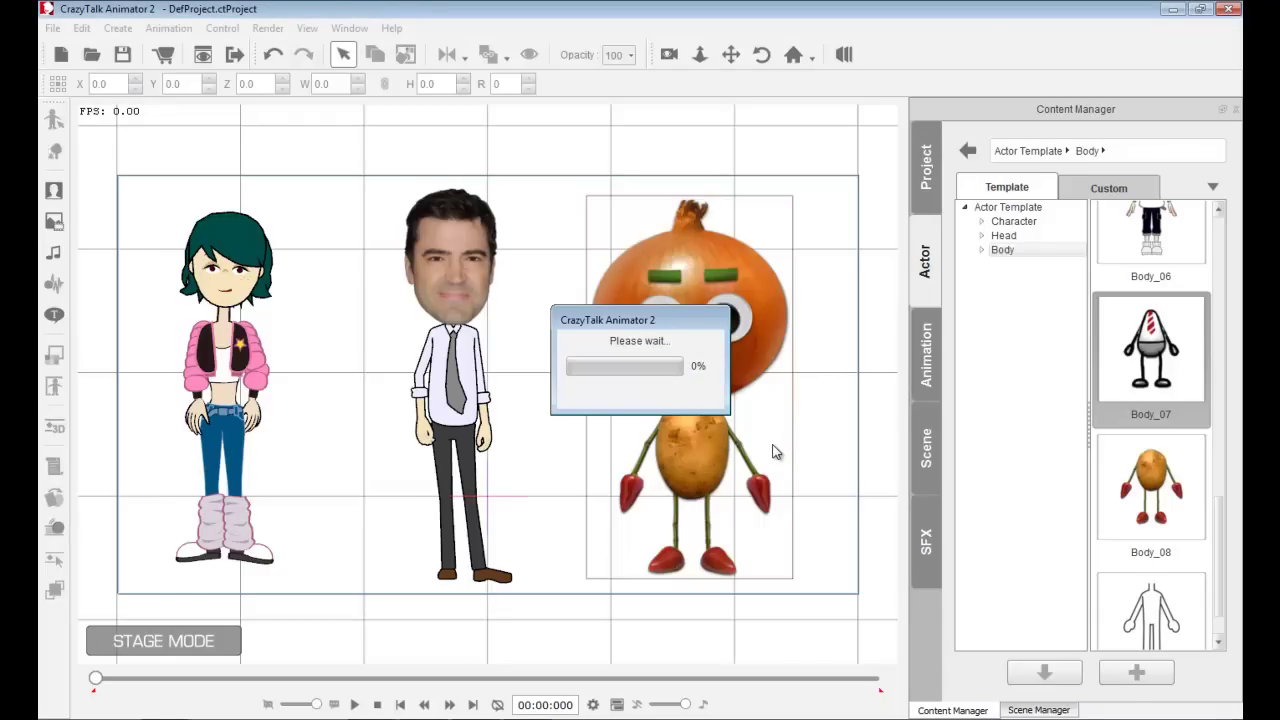
# - Apply the 3D 04_Perform Falling Faint motion to the woman, then stop and rewind
pyautogui.click(925, 360)
pyautogui.doubleClick(1005, 221)
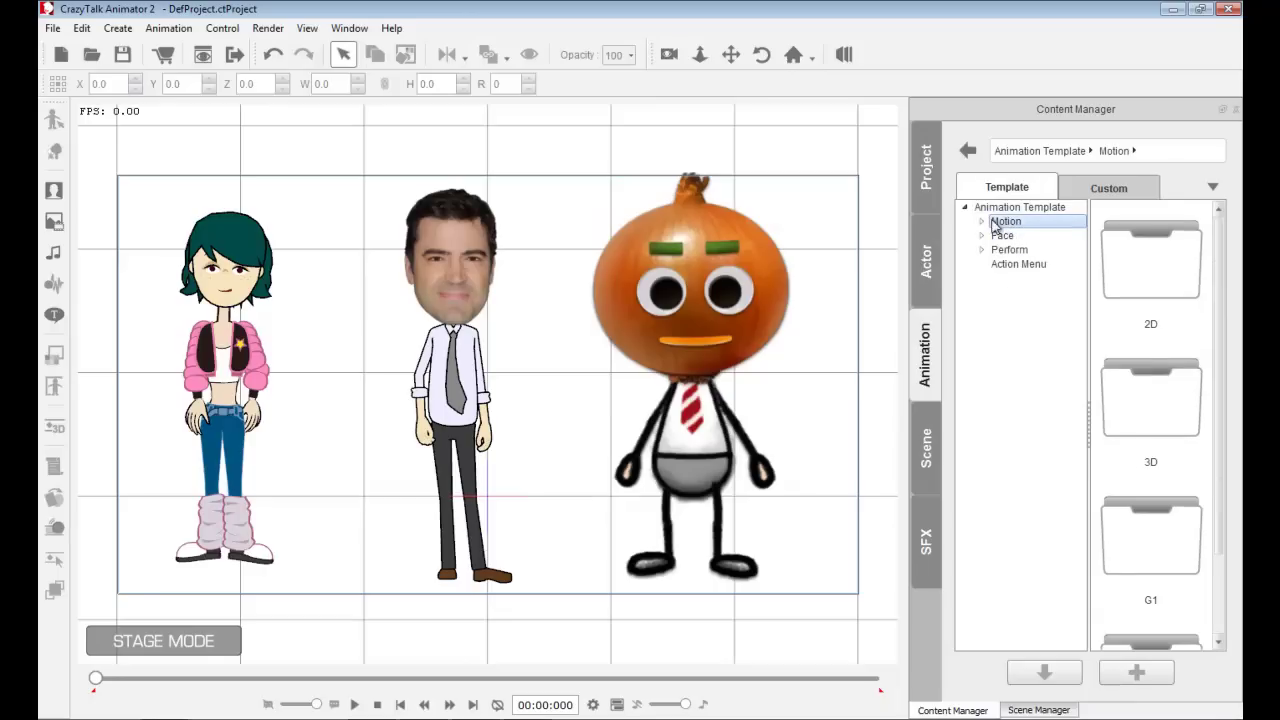
pyautogui.doubleClick(1009, 237)
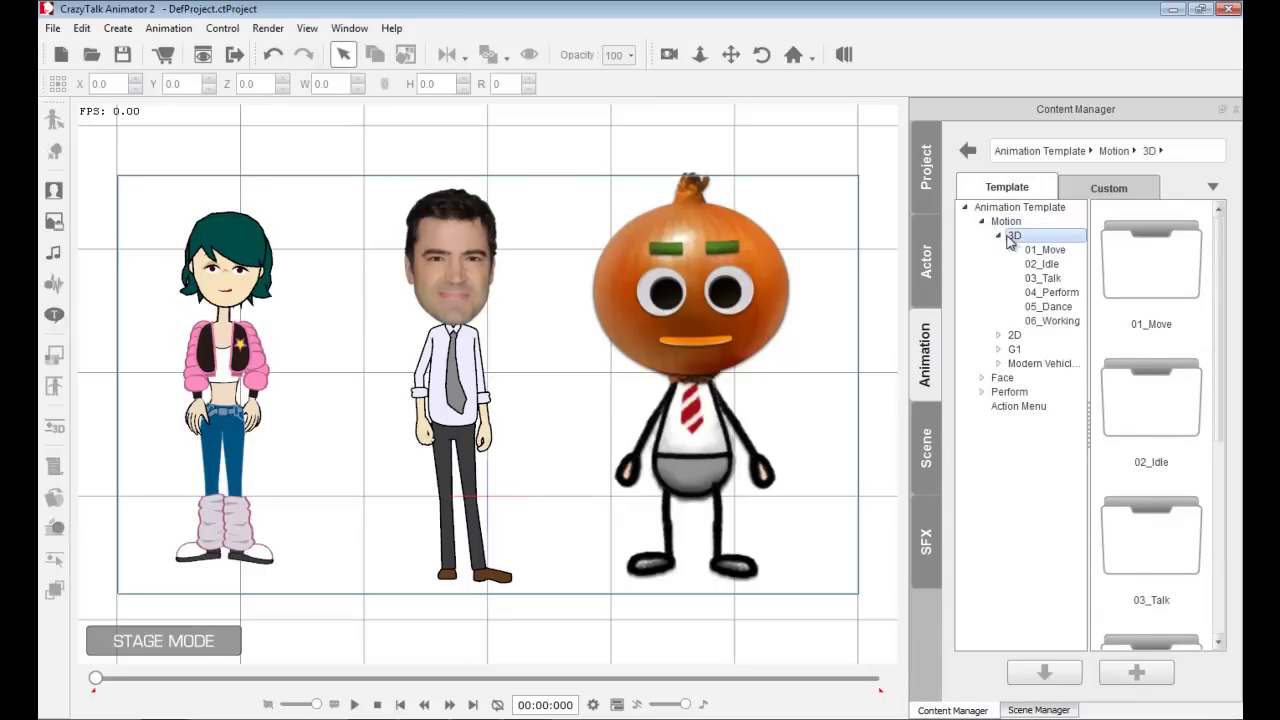
pyautogui.click(1055, 292)
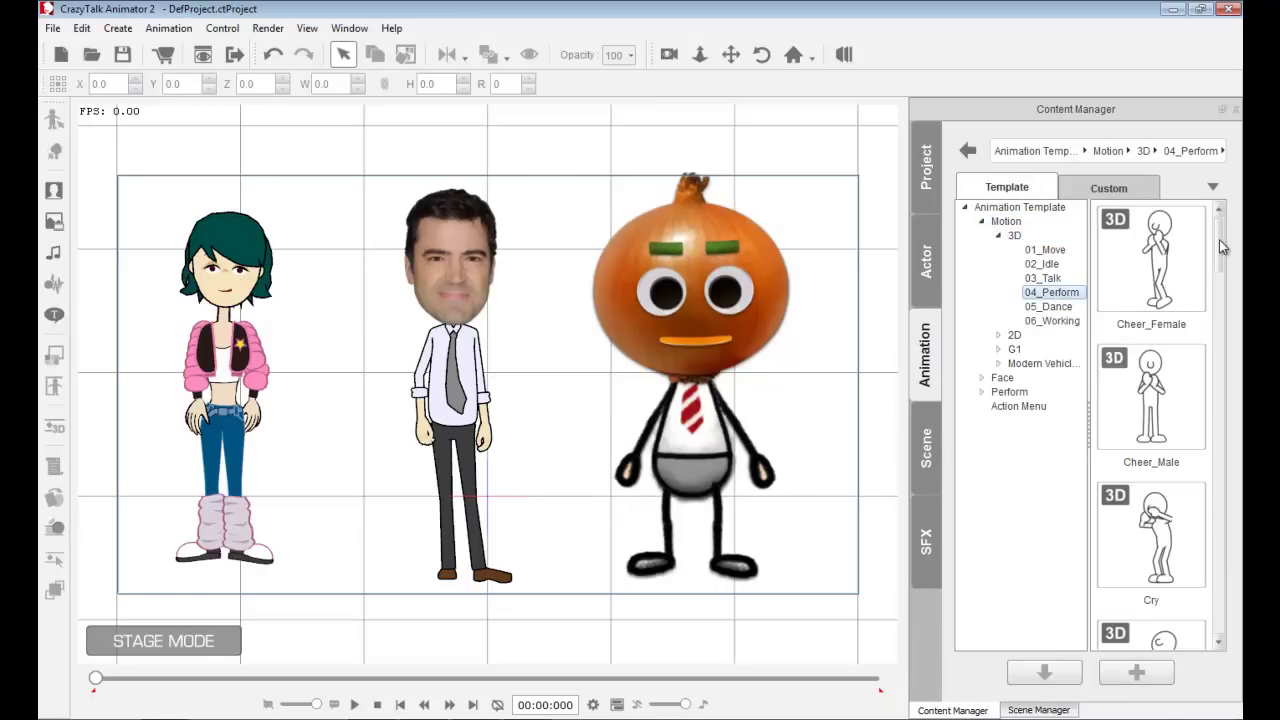
pyautogui.moveTo(1219, 239); pyautogui.dragTo(1223, 300)
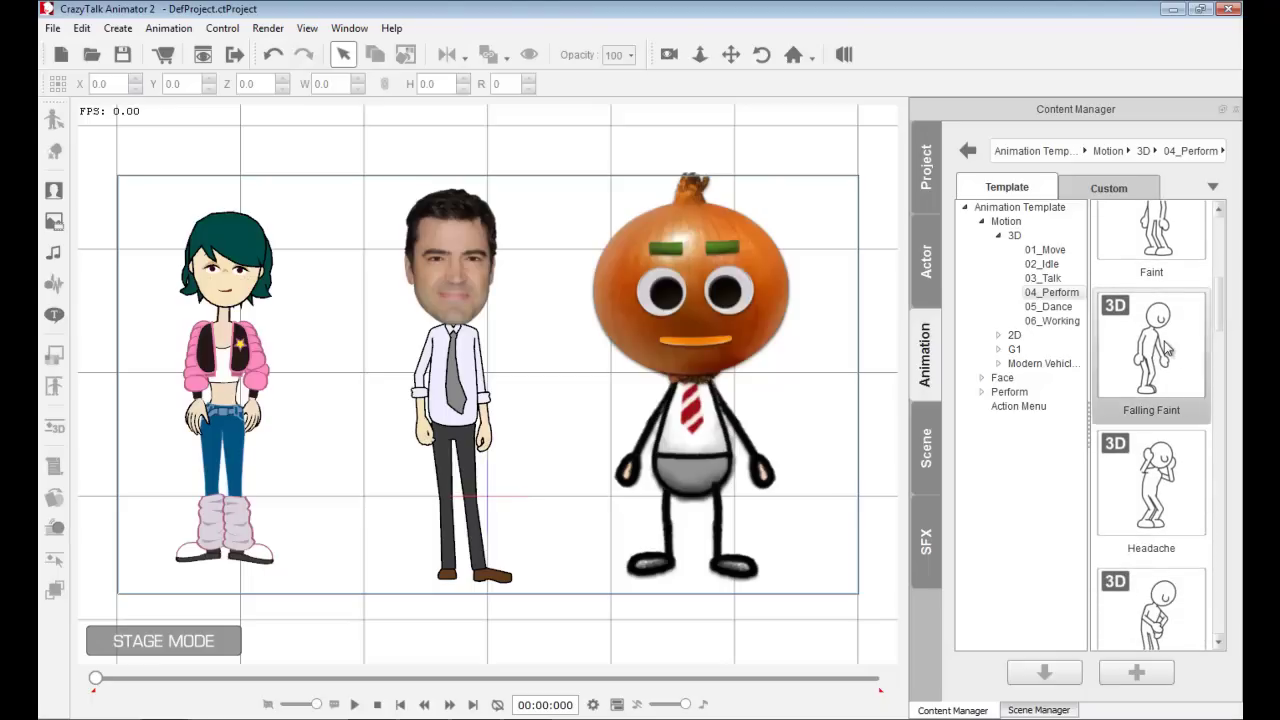
pyautogui.moveTo(1164, 341); pyautogui.dragTo(223, 321)
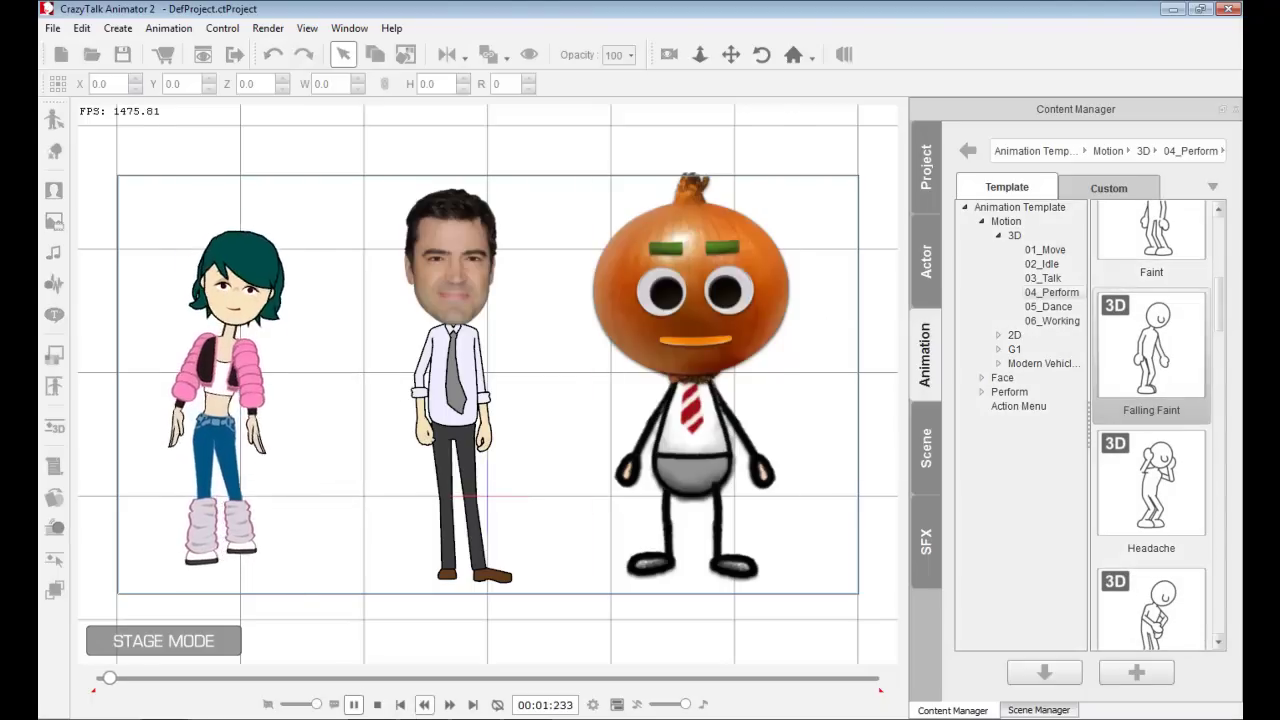
pyautogui.click(378, 705)
pyautogui.click(378, 705)
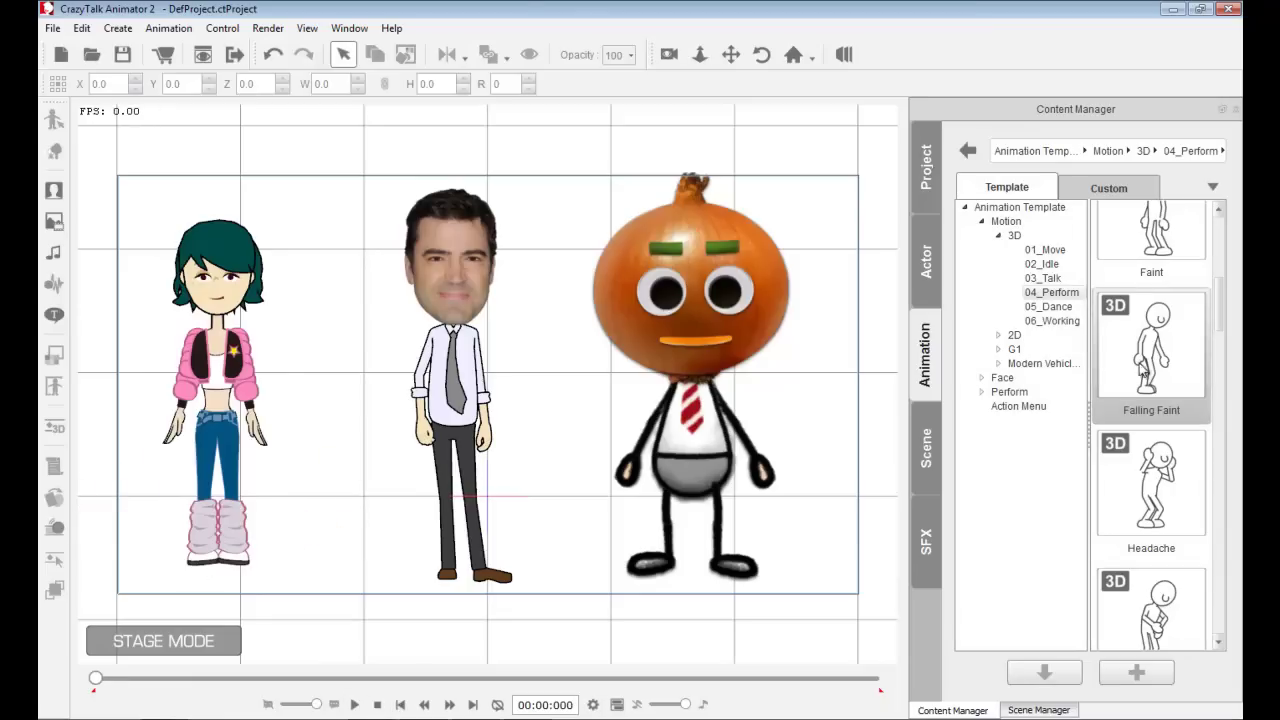
# - Apply Falling Faint to the man and the onion, stopping after each, then select the man
pyautogui.moveTo(1157, 355); pyautogui.dragTo(442, 288)
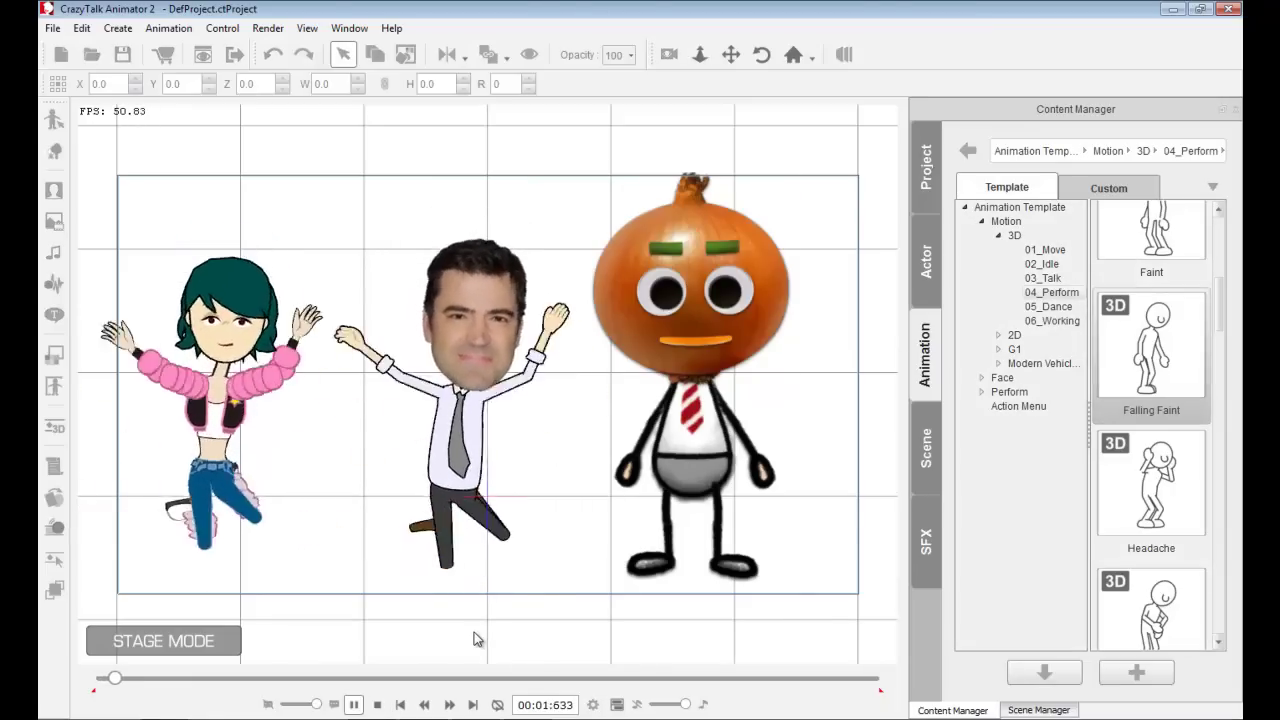
pyautogui.click(378, 705)
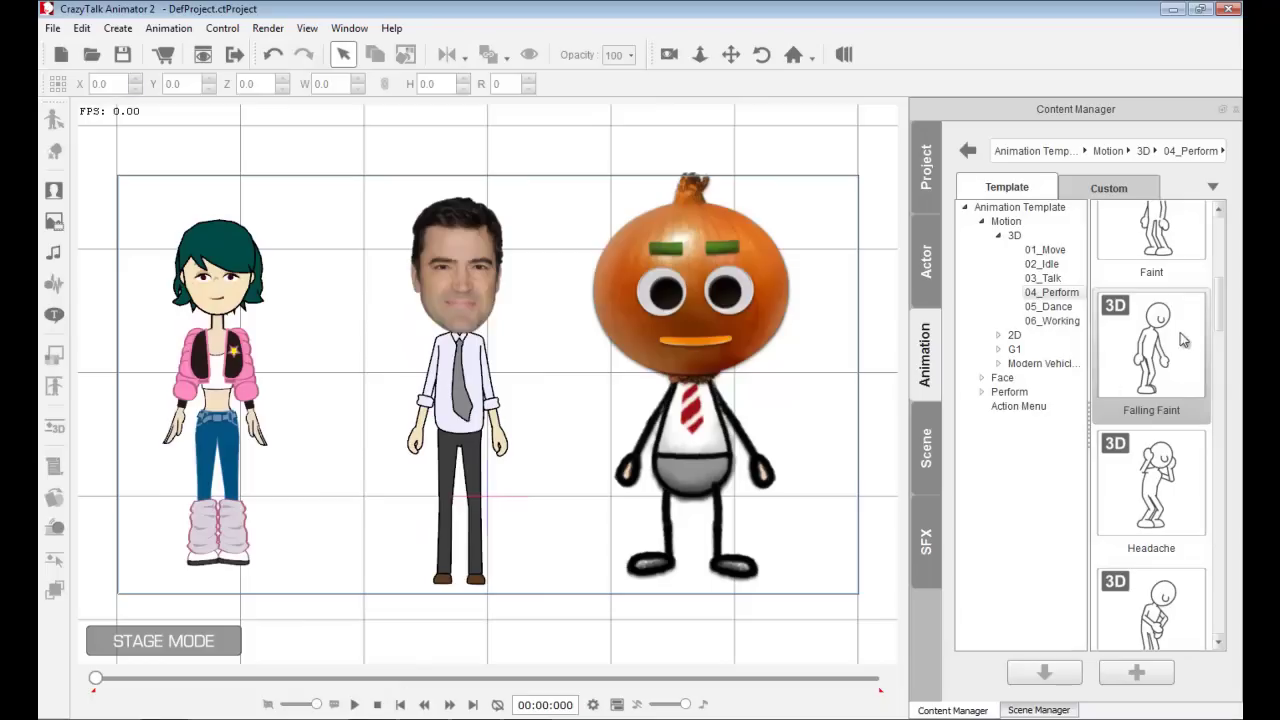
pyautogui.moveTo(1168, 350); pyautogui.dragTo(638, 305)
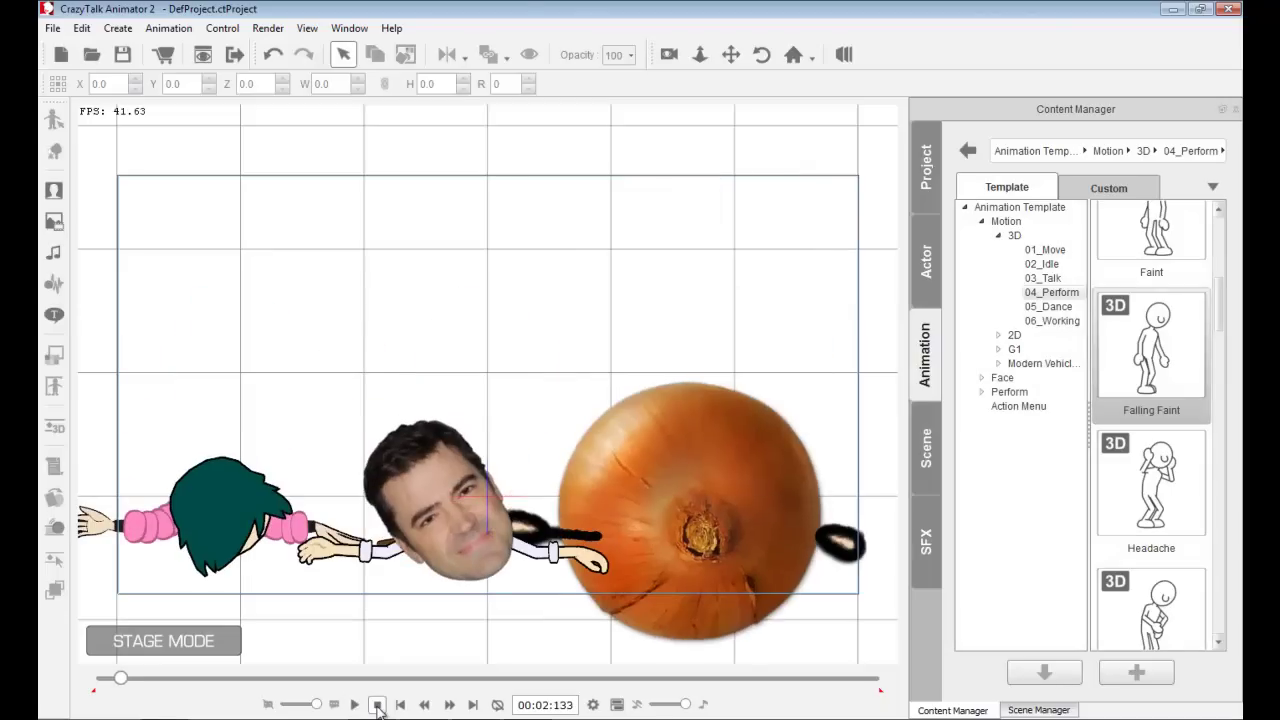
pyautogui.click(378, 705)
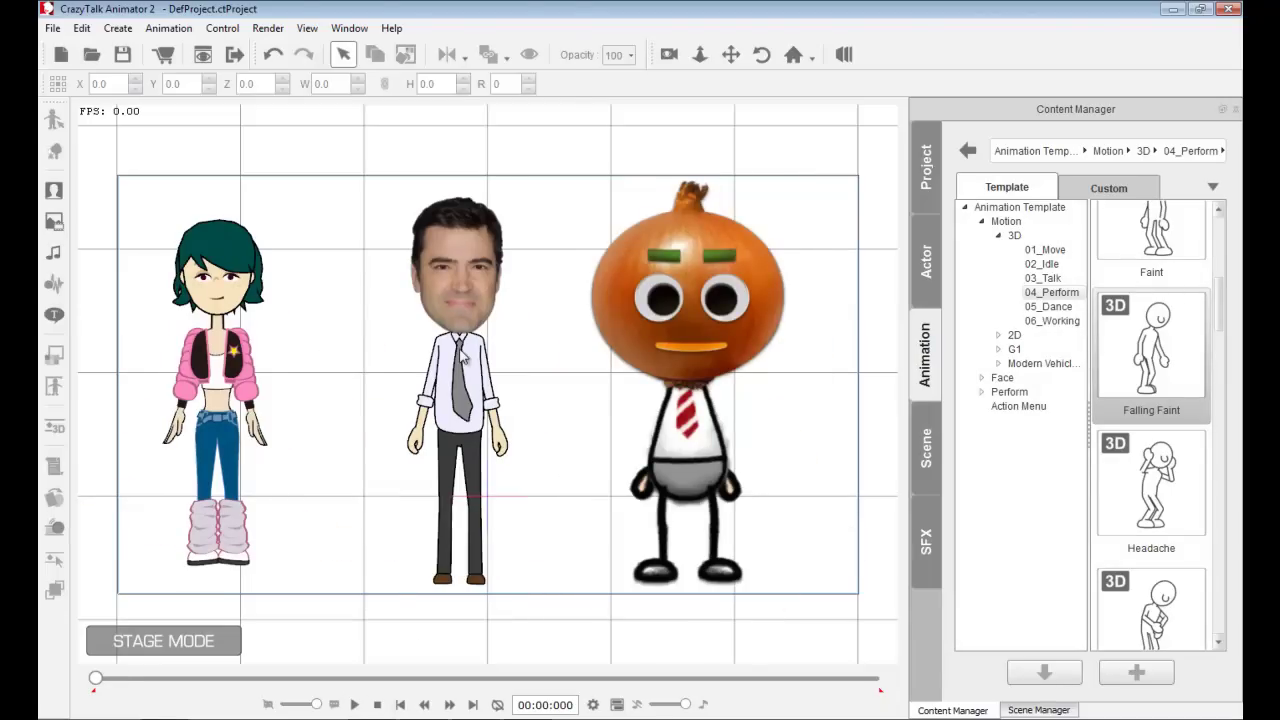
pyautogui.click(461, 355)
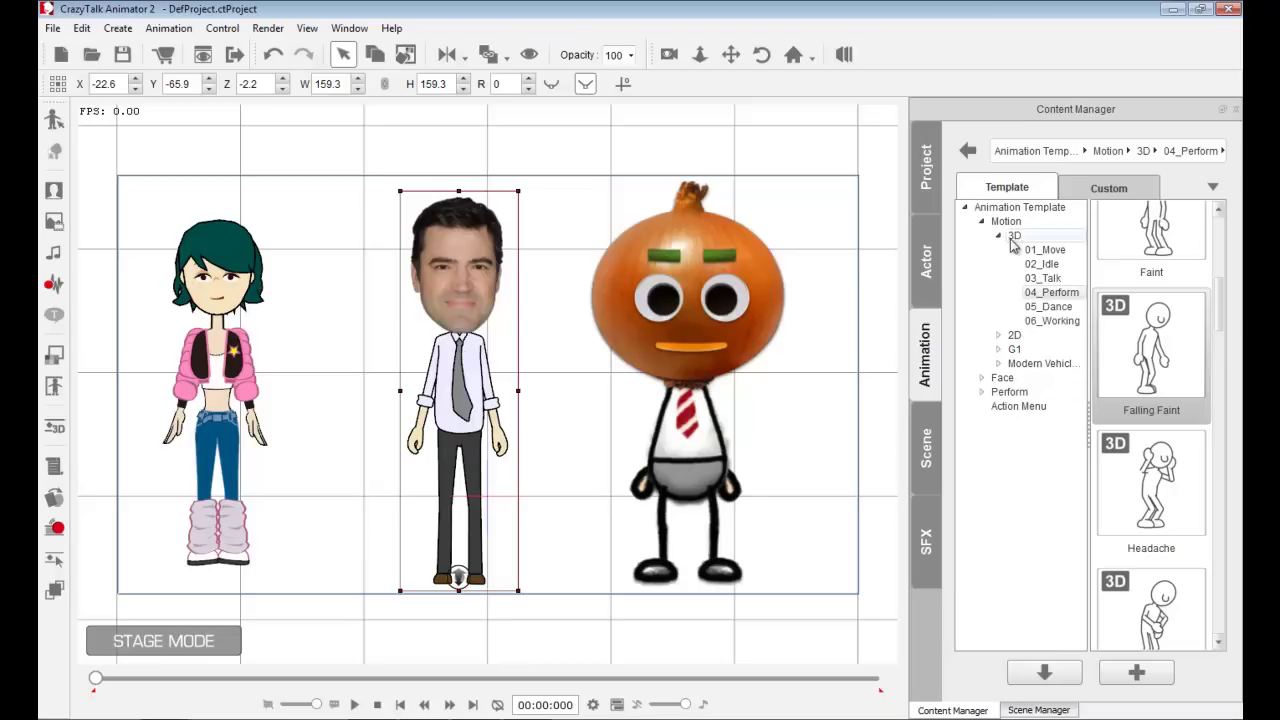
# - Swap the man's photo face for the Sprite-based Head_01 cartoon head
pyautogui.click(998, 236)
pyautogui.click(981, 221)
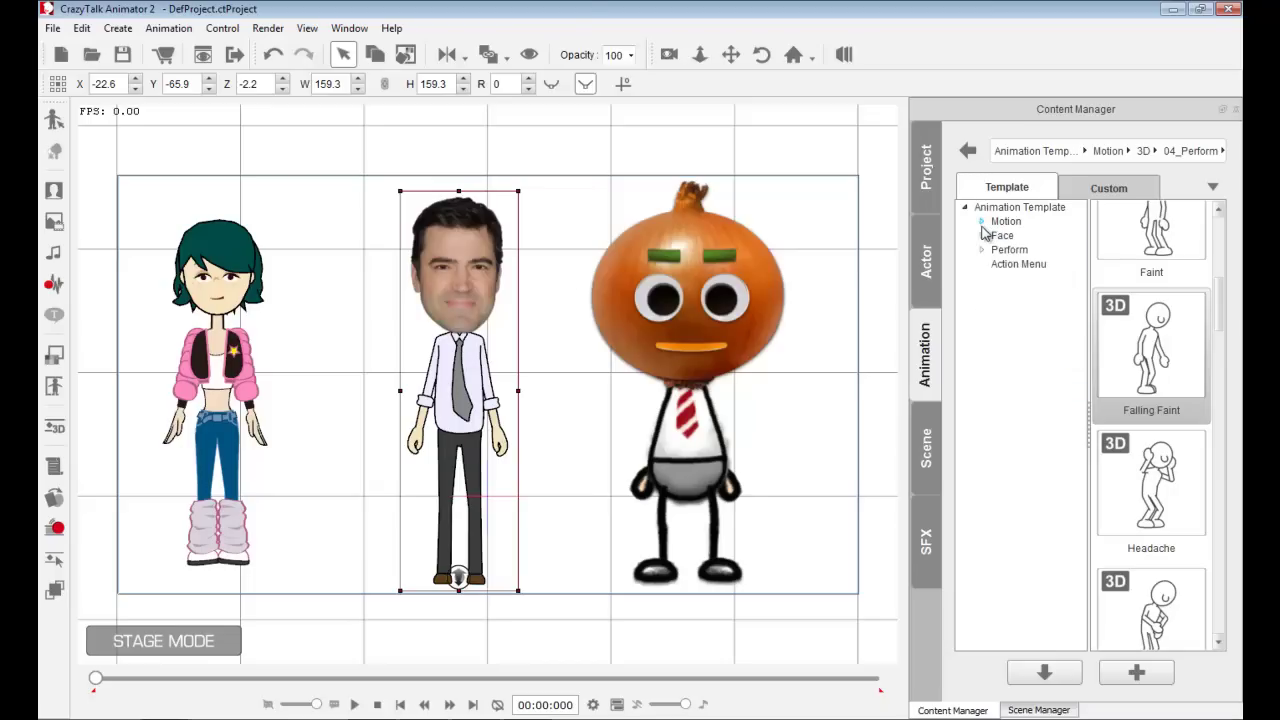
pyautogui.click(926, 262)
pyautogui.click(1003, 235)
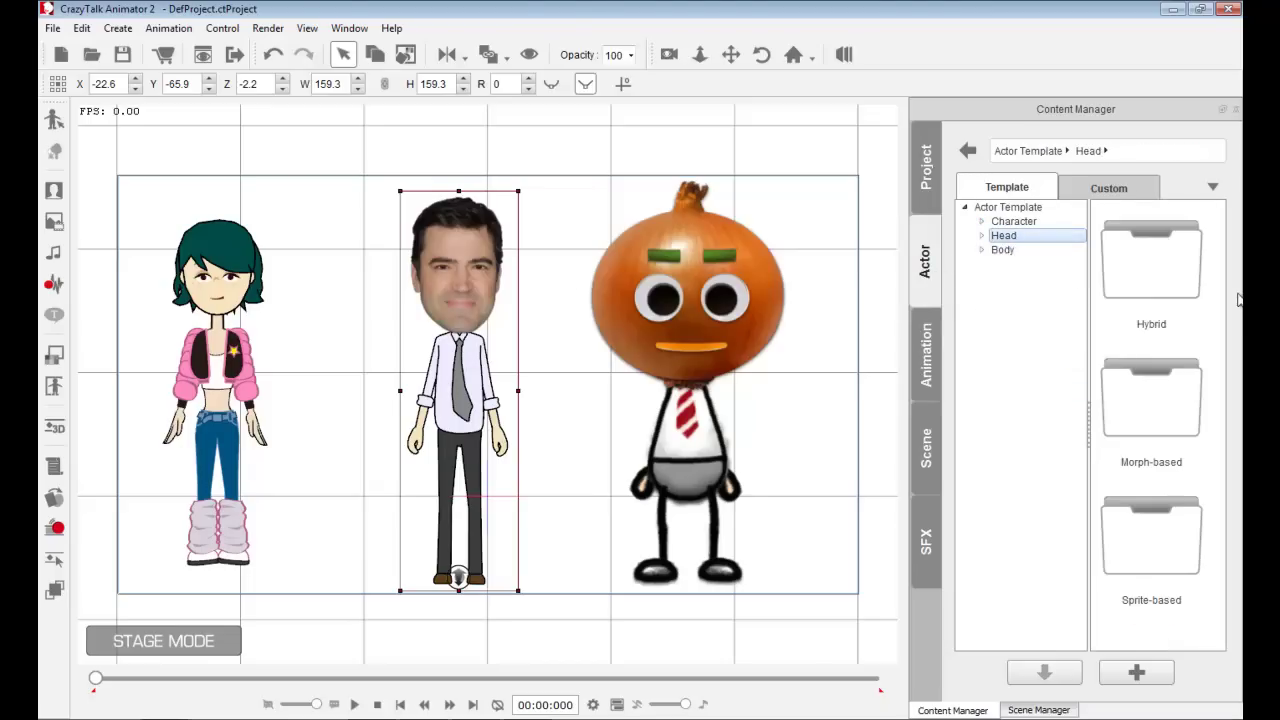
pyautogui.doubleClick(1165, 500)
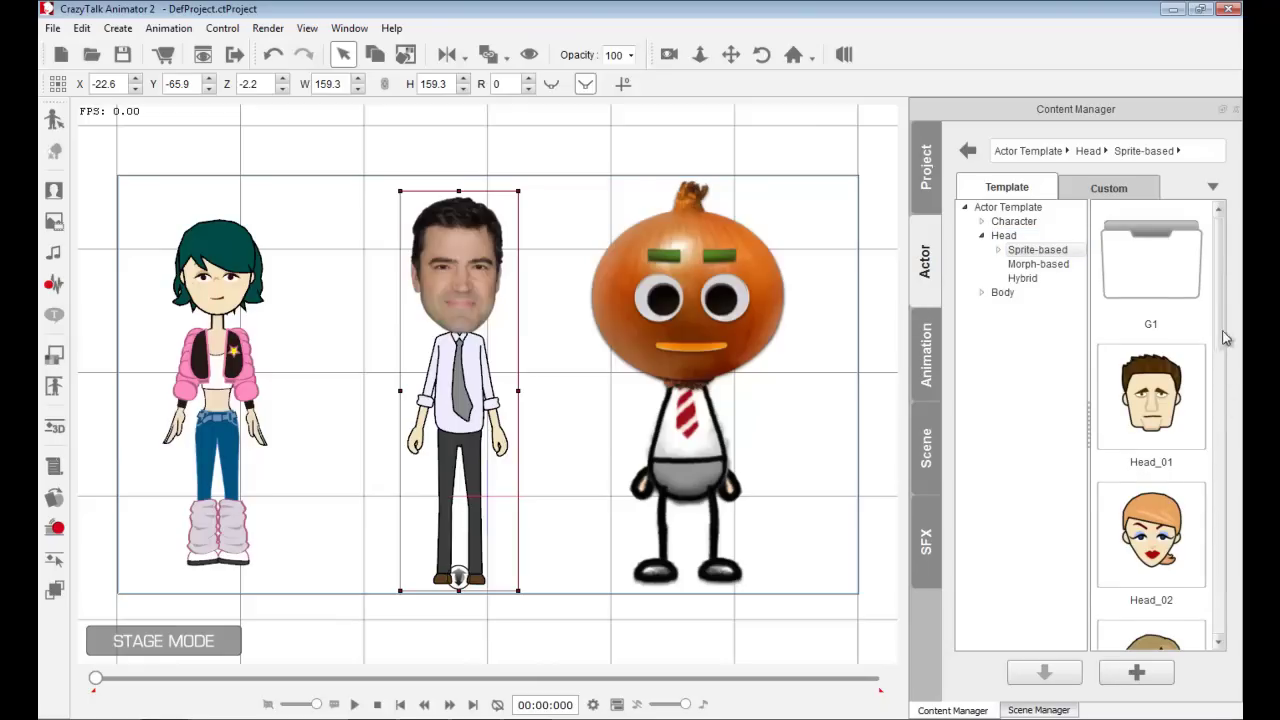
pyautogui.scroll(-1, 1180, 400)
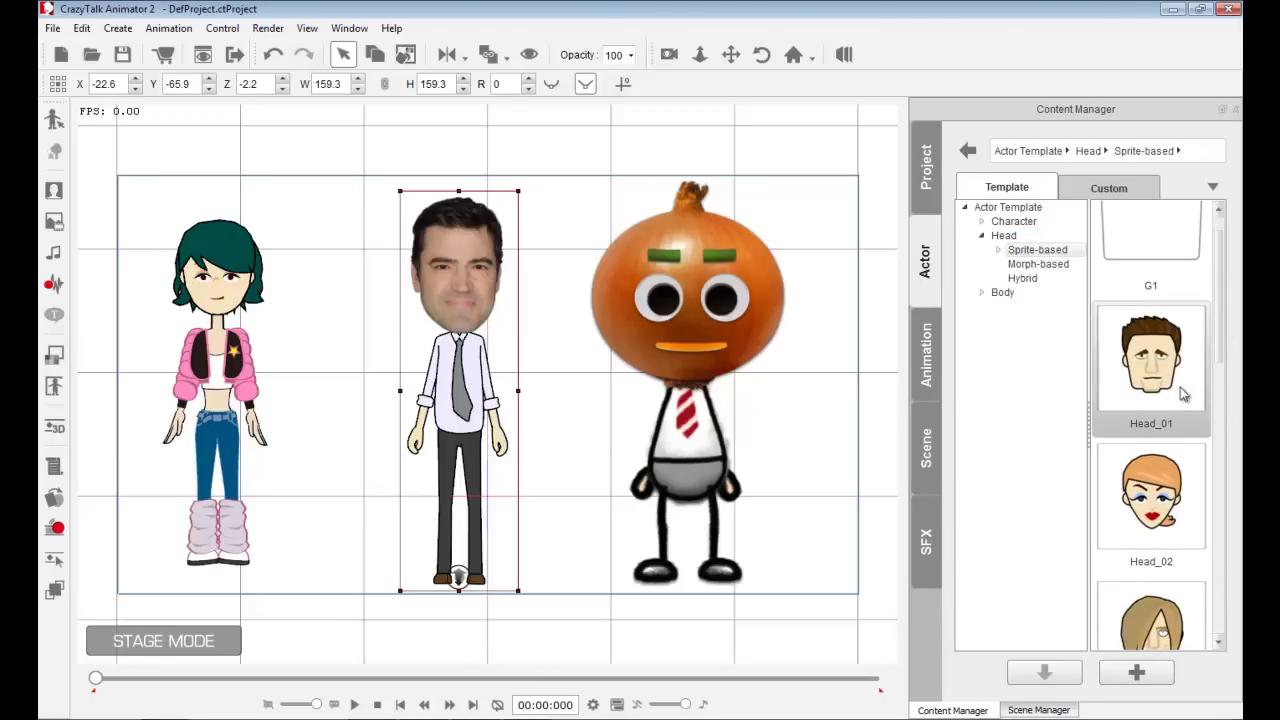
pyautogui.moveTo(1183, 394); pyautogui.dragTo(442, 276)
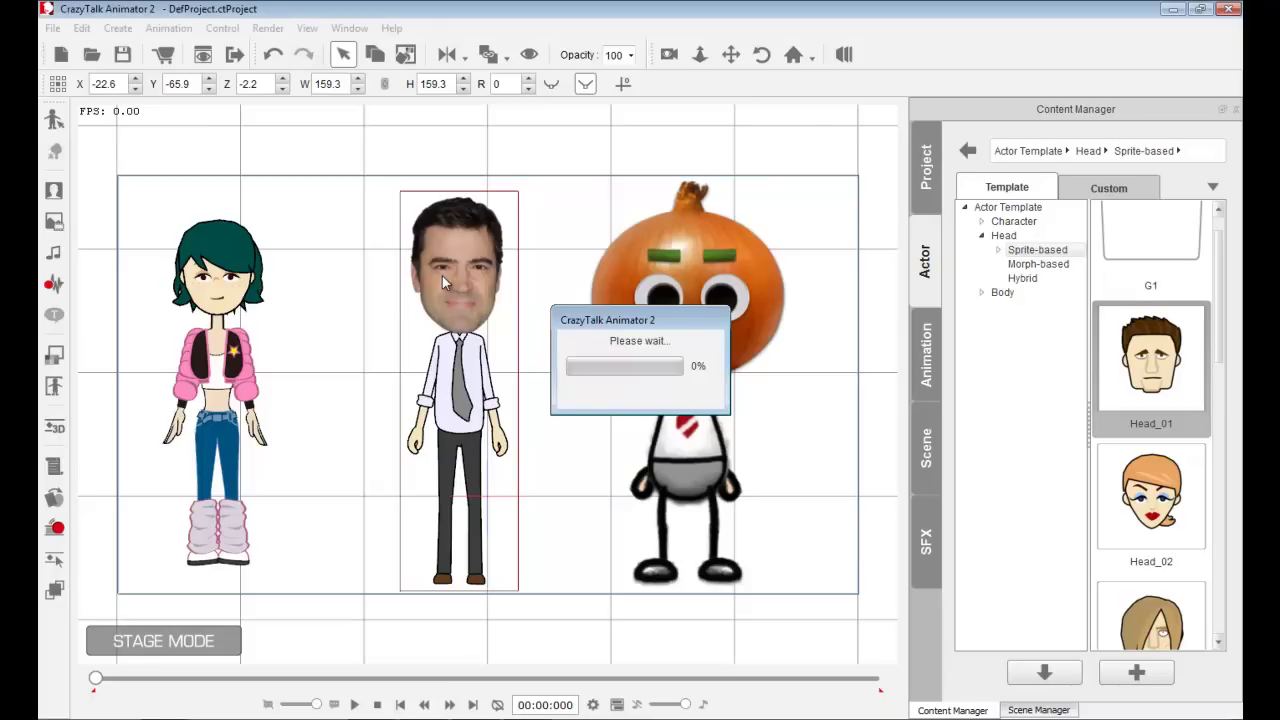
# - Play the scene to preview the new head animating, then stop and reselect the man
pyautogui.click(354, 704)
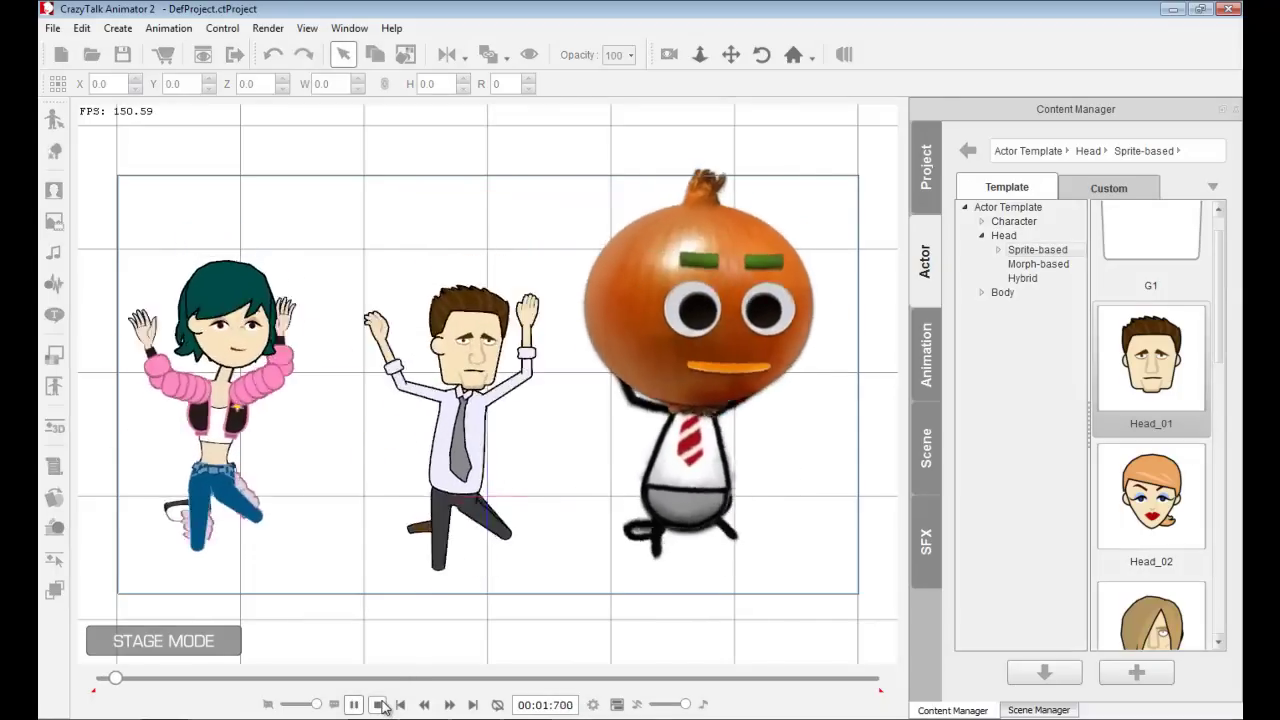
pyautogui.click(378, 705)
pyautogui.click(452, 357)
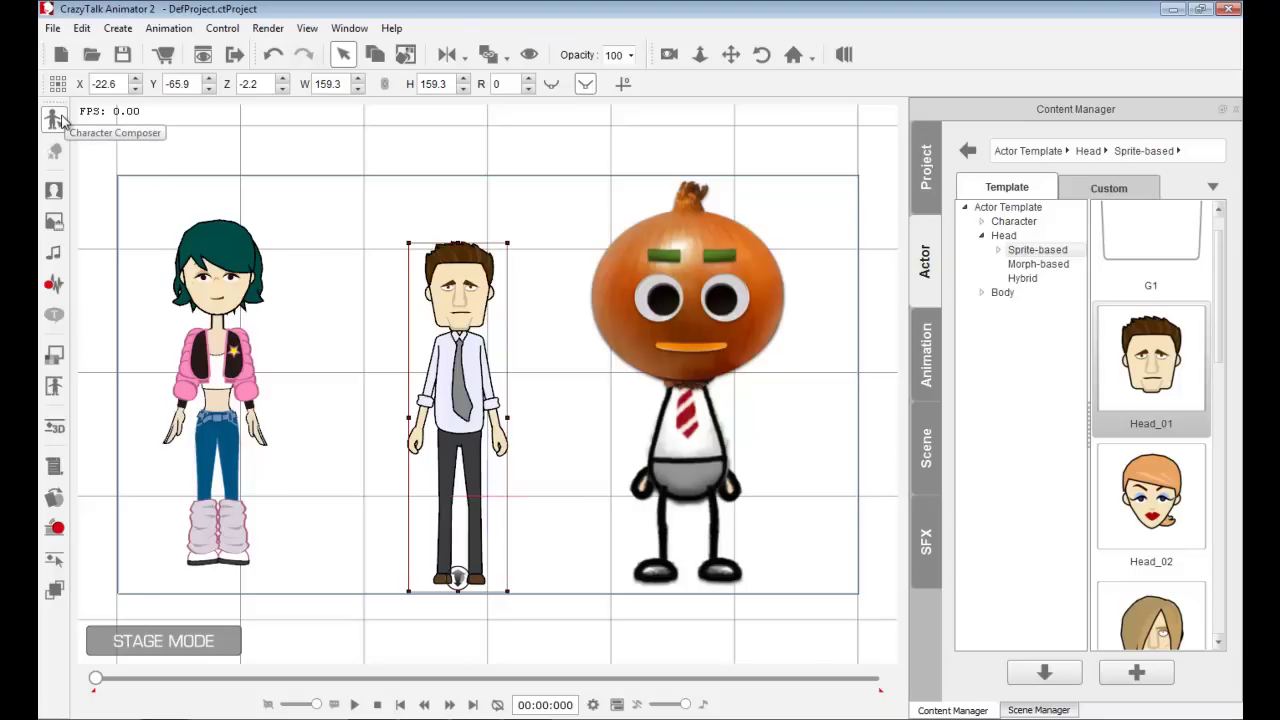
# - Open the selected man in the Character Composer and show the full Show Bone toolbar
pyautogui.click(58, 119)
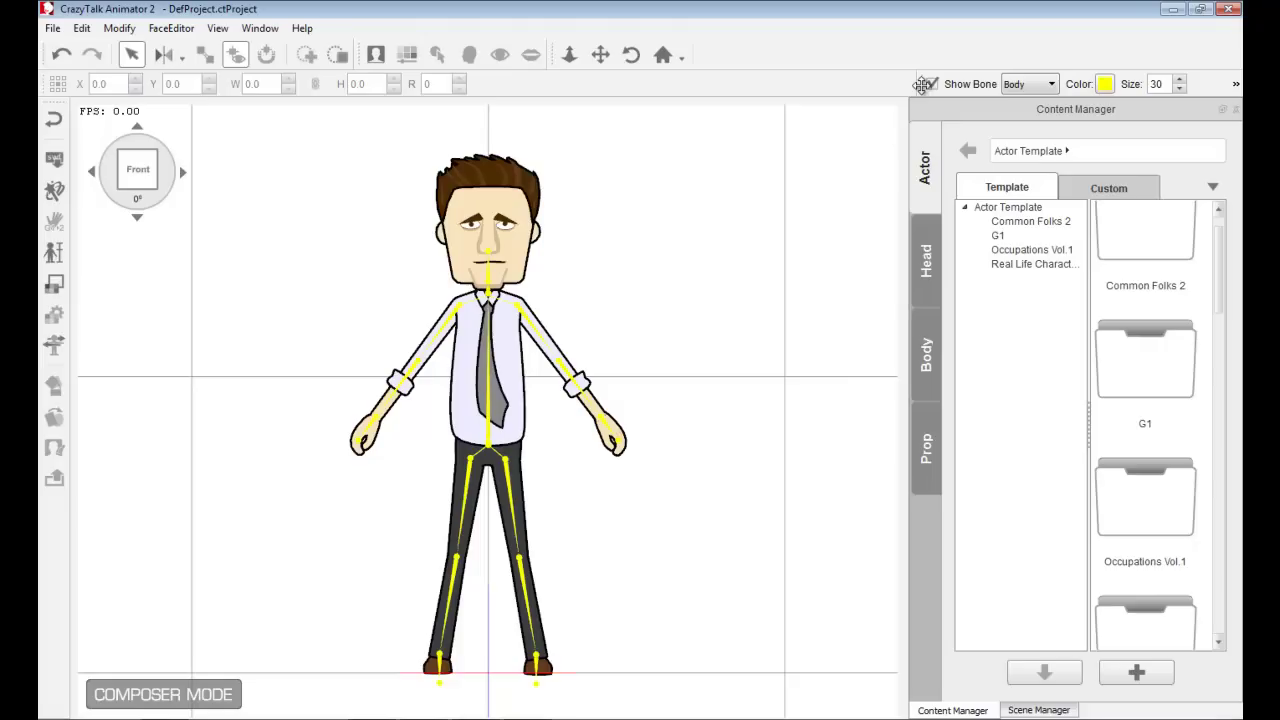
pyautogui.moveTo(918, 86); pyautogui.dragTo(600, 84)
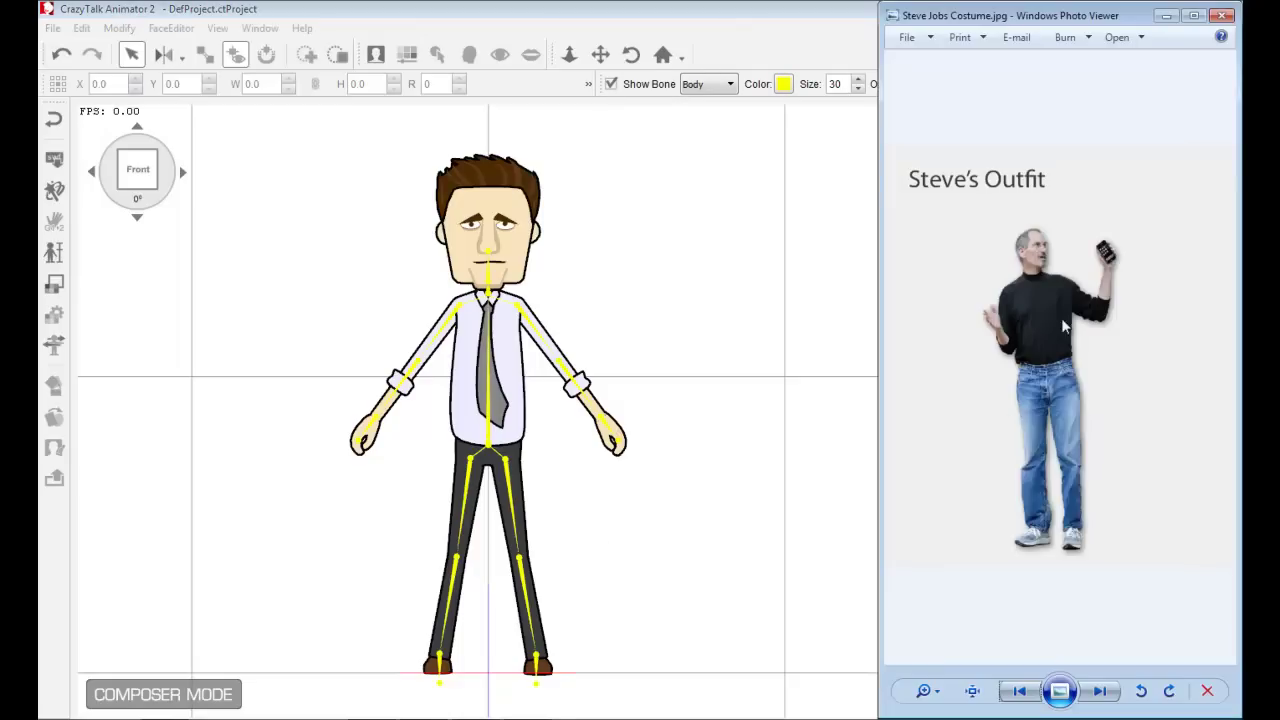
# - Zoom and pan around the Steve's Outfit photo, then bring CrazyTalk Animator 2 to the front
pyautogui.scroll(3, 1034, 343)
pyautogui.scroll(-3, 1034, 343)
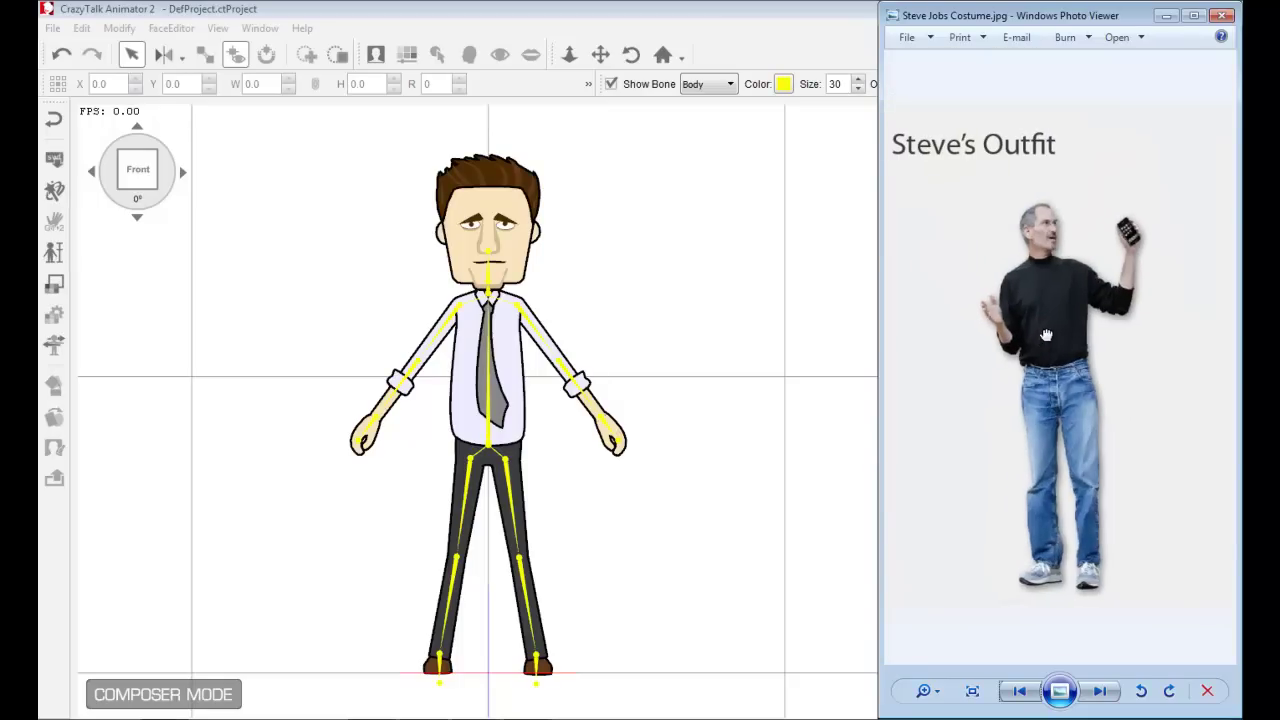
pyautogui.scroll(1, 1054, 333)
pyautogui.moveTo(1054, 333); pyautogui.dragTo(1070, 334)
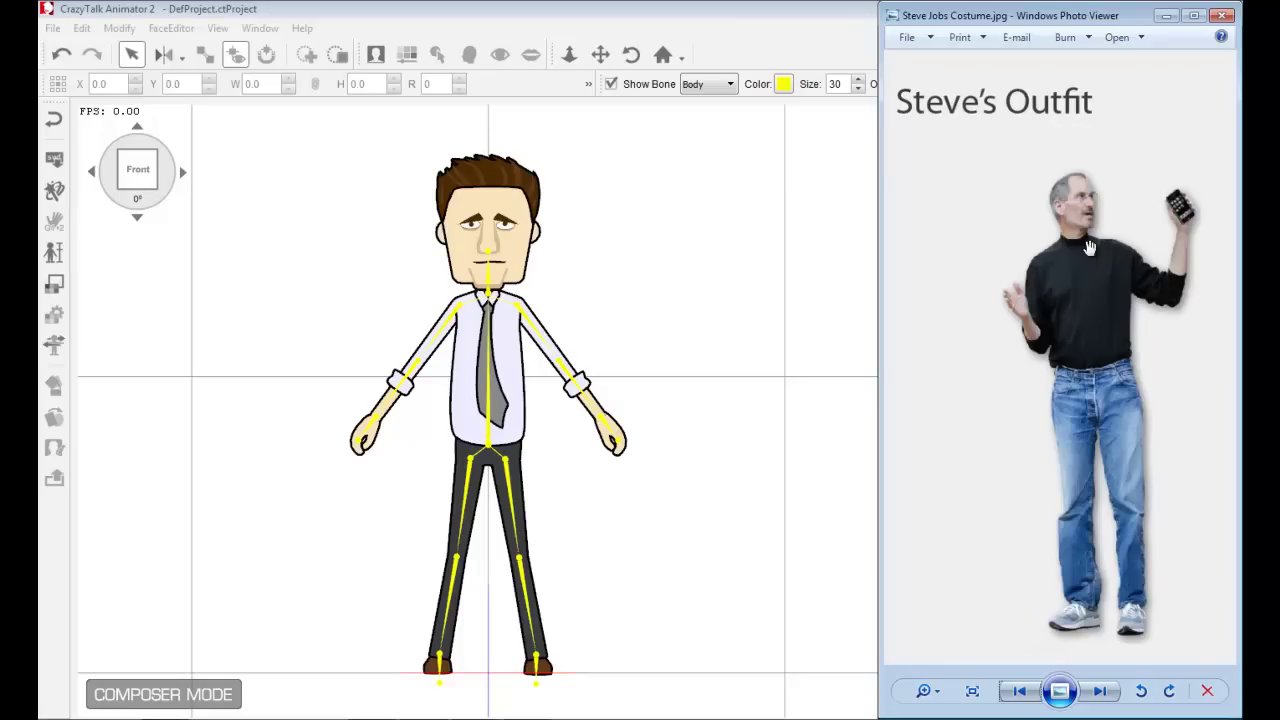
pyautogui.click(843, 8)
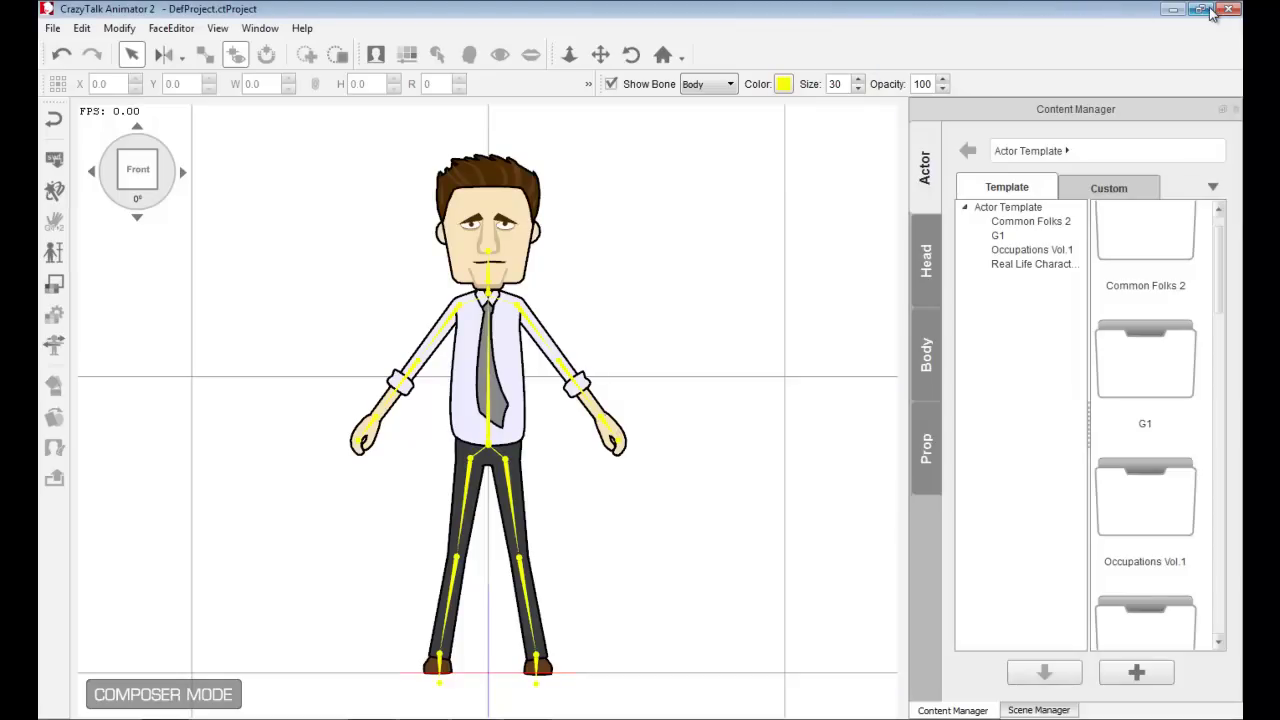
# - Restore down the editor window, then move and resize it to fit beside the Photo Viewer
pyautogui.click(1212, 12)
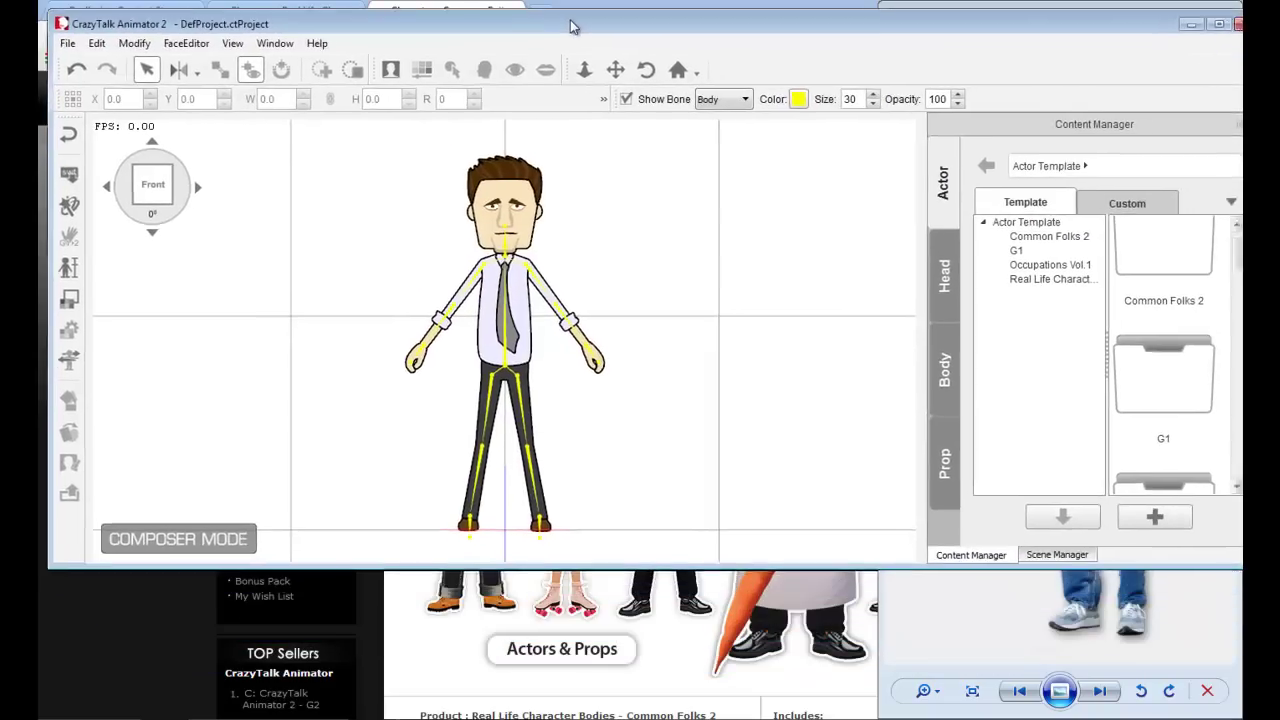
pyautogui.moveTo(572, 27); pyautogui.dragTo(432, 41)
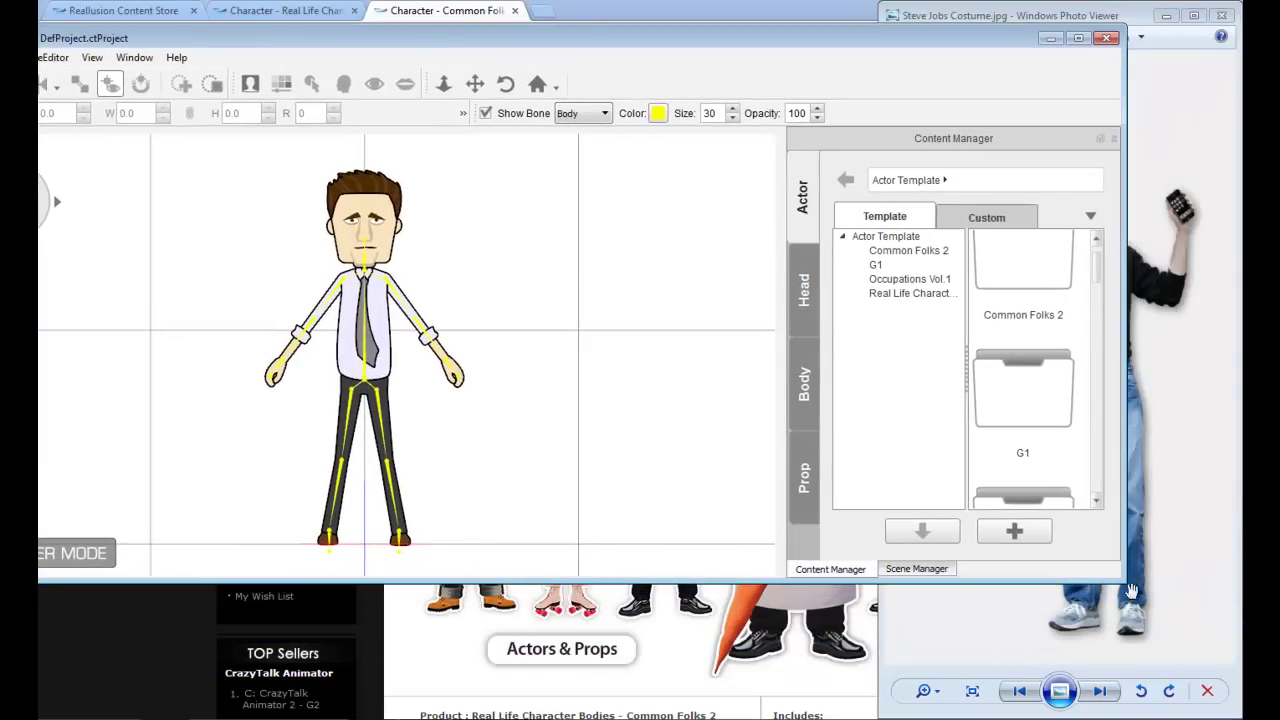
pyautogui.moveTo(1123, 582); pyautogui.dragTo(801, 701)
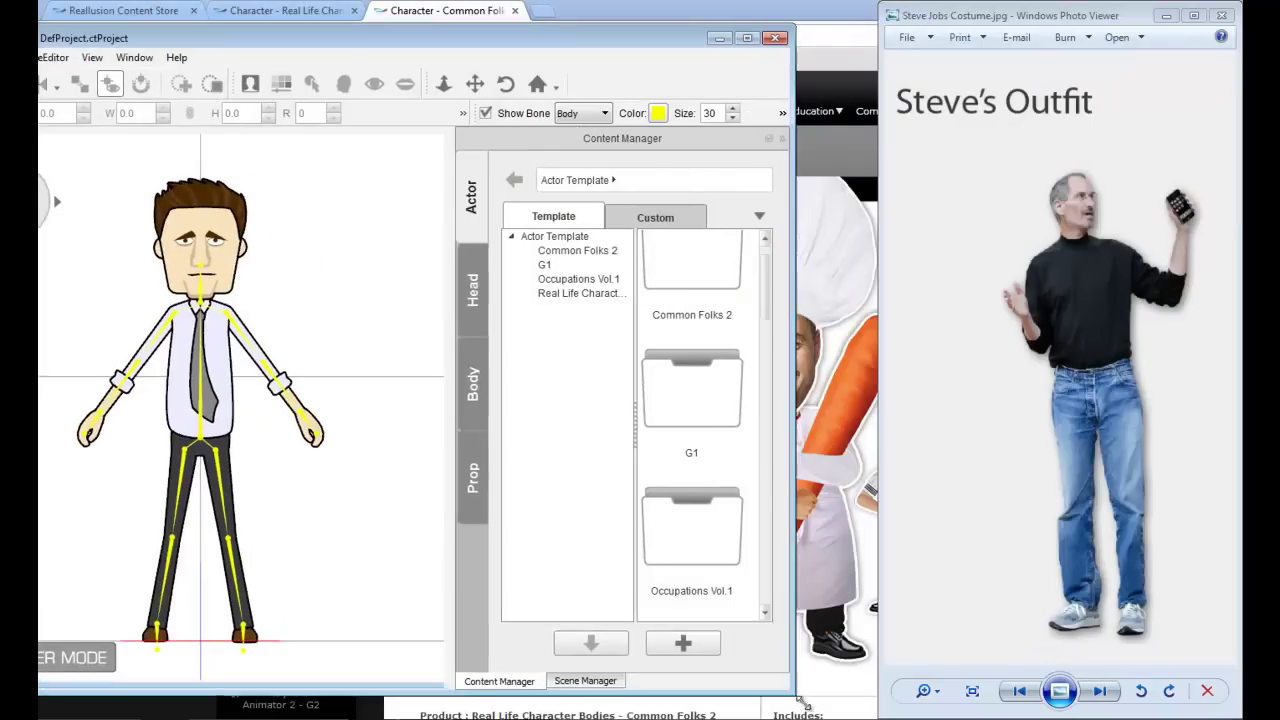
pyautogui.moveTo(568, 43); pyautogui.dragTo(700, 20)
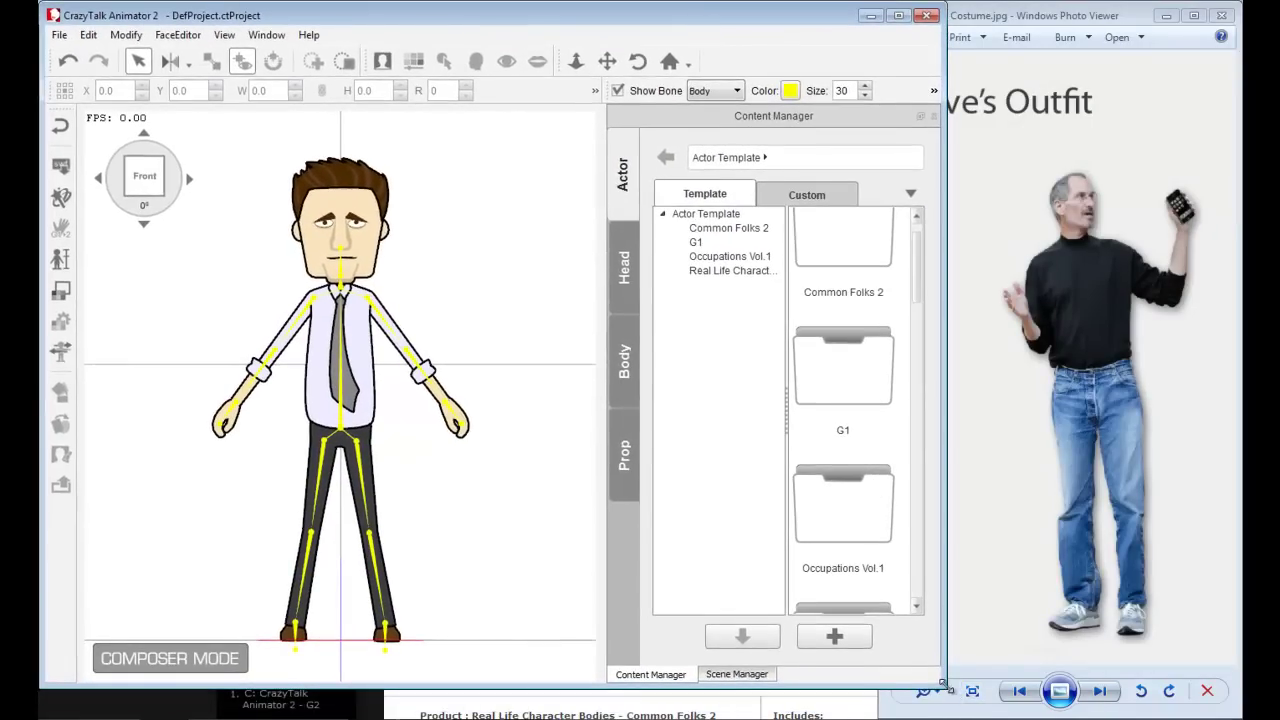
pyautogui.moveTo(942, 684); pyautogui.dragTo(876, 708)
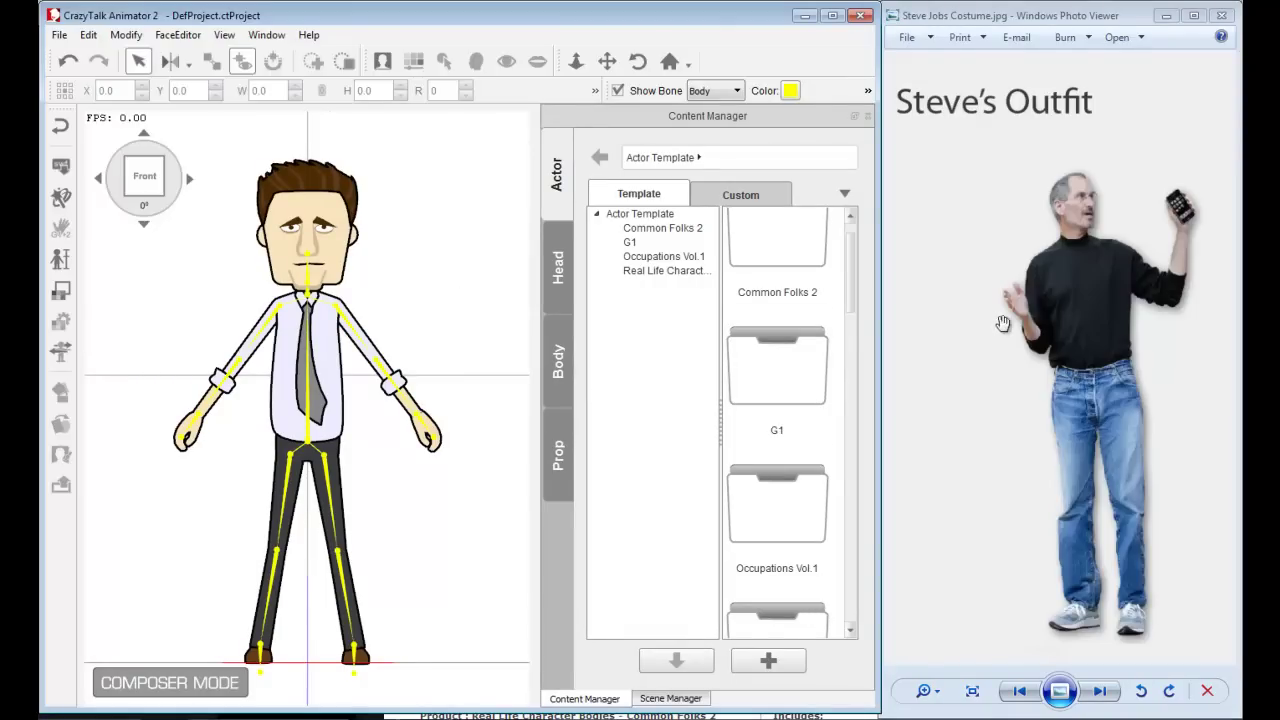
# - Browse Content Manager's Body > Upper items and open the G2 Body Composer Kit Vol.1 folder
pyautogui.click(1088, 294)
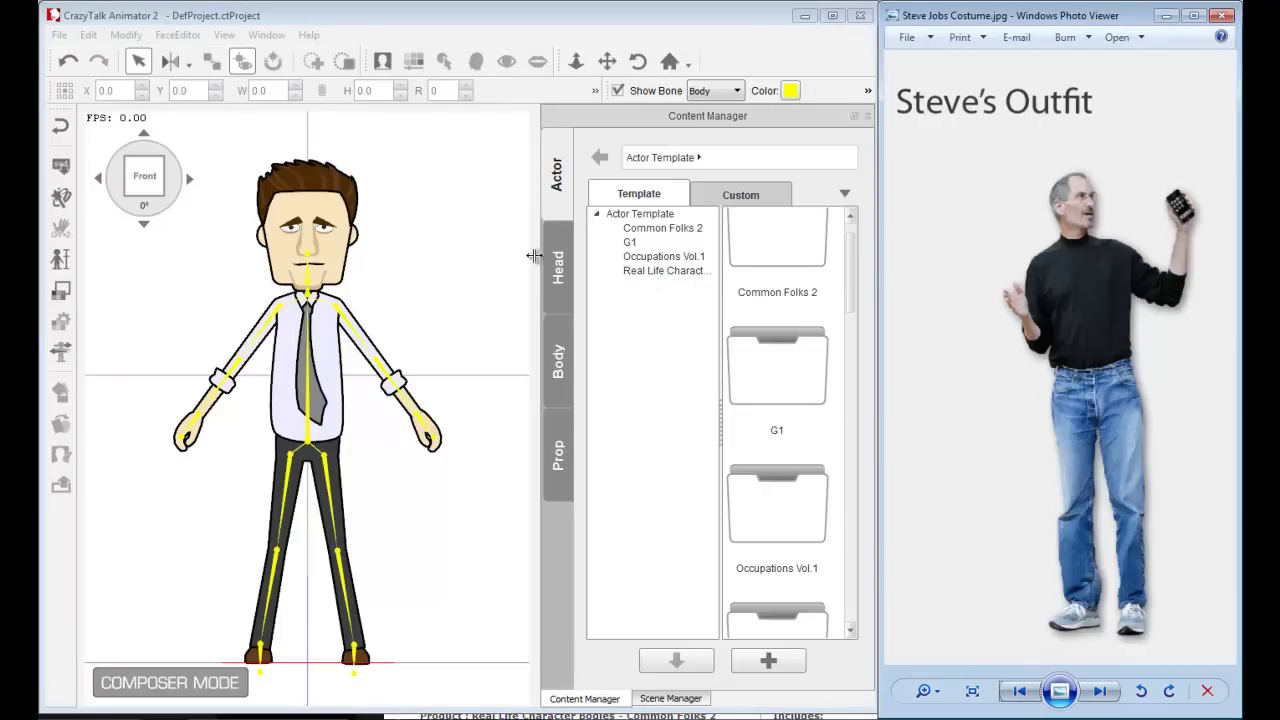
pyautogui.click(558, 358)
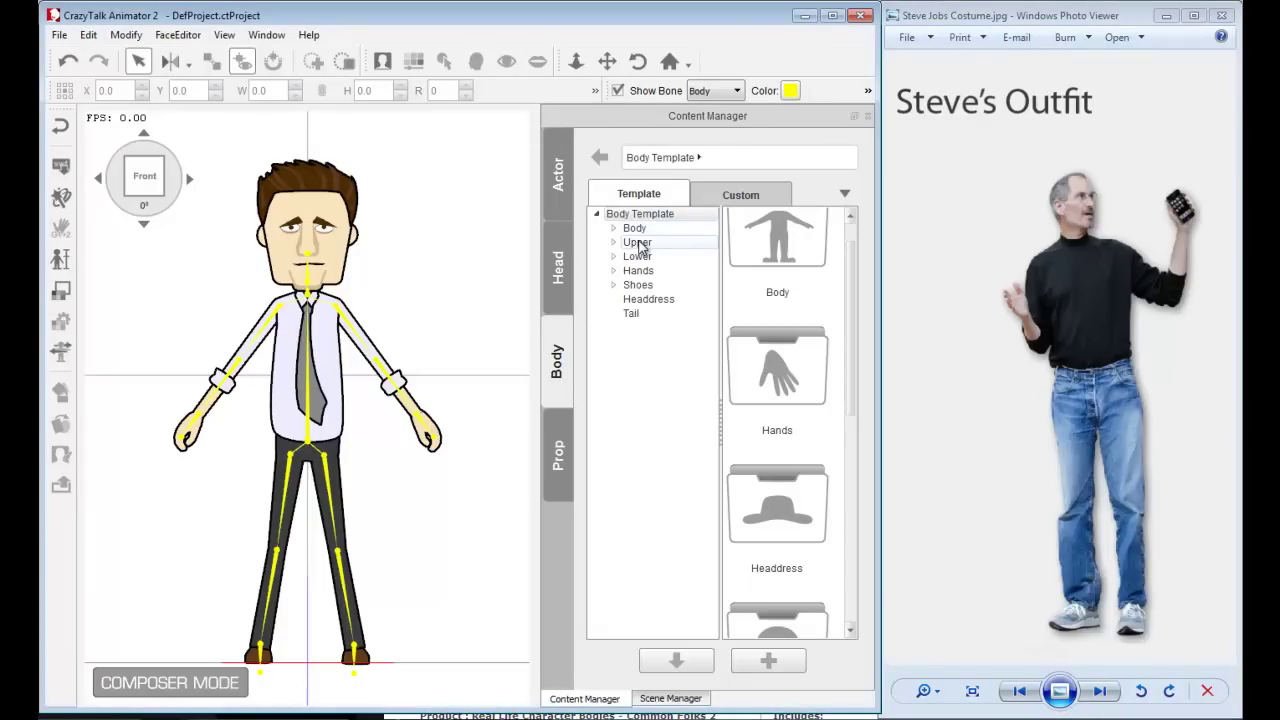
pyautogui.click(638, 243)
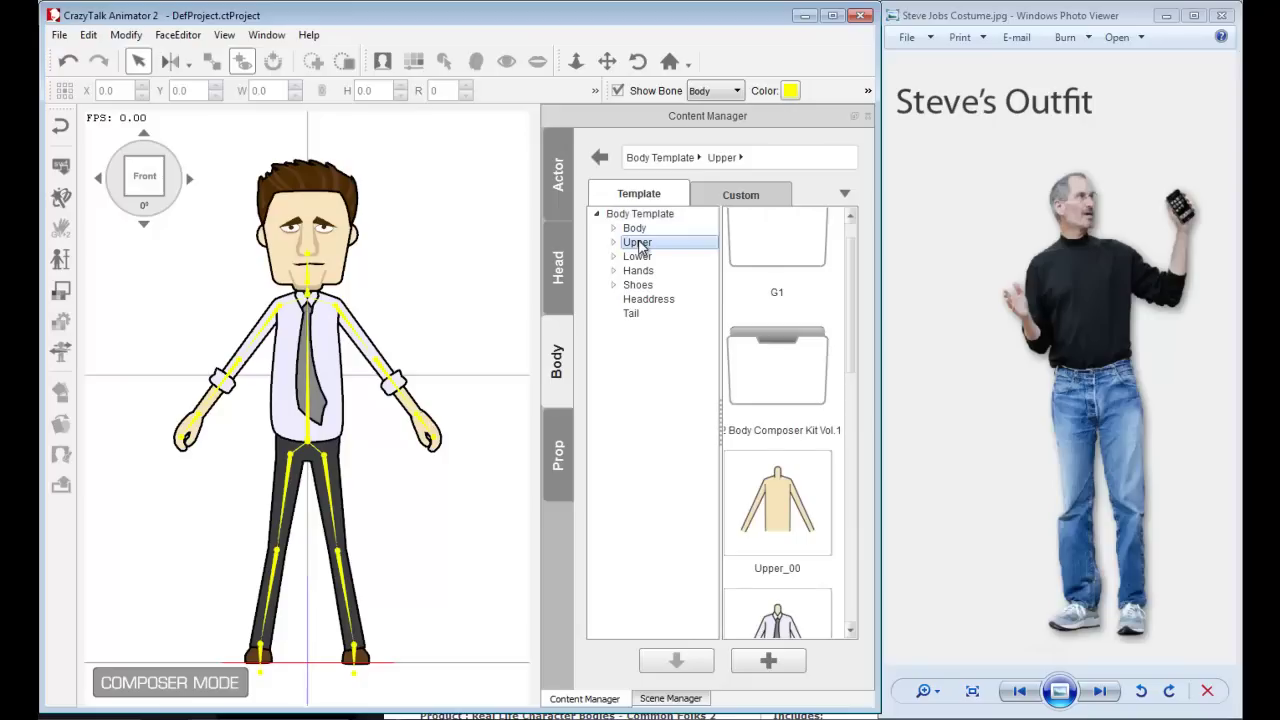
pyautogui.moveTo(850, 318); pyautogui.dragTo(843, 571)
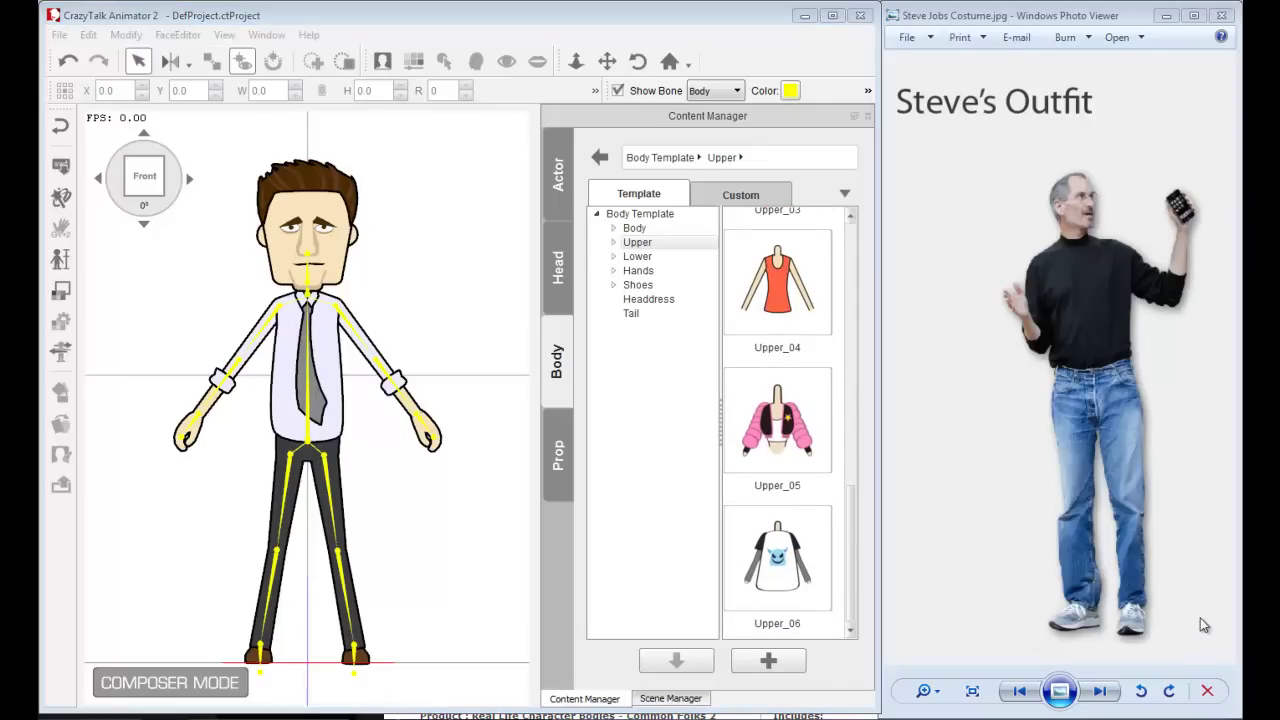
pyautogui.click(882, 376)
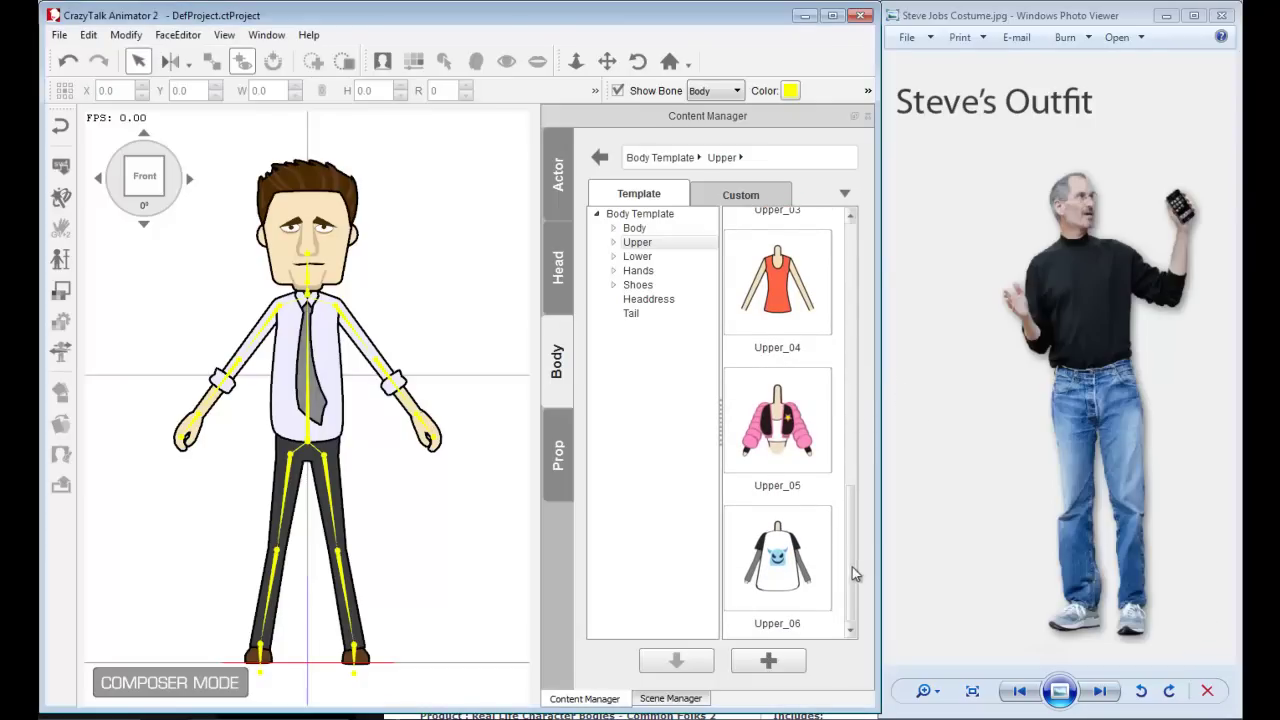
pyautogui.moveTo(852, 567); pyautogui.dragTo(863, 328)
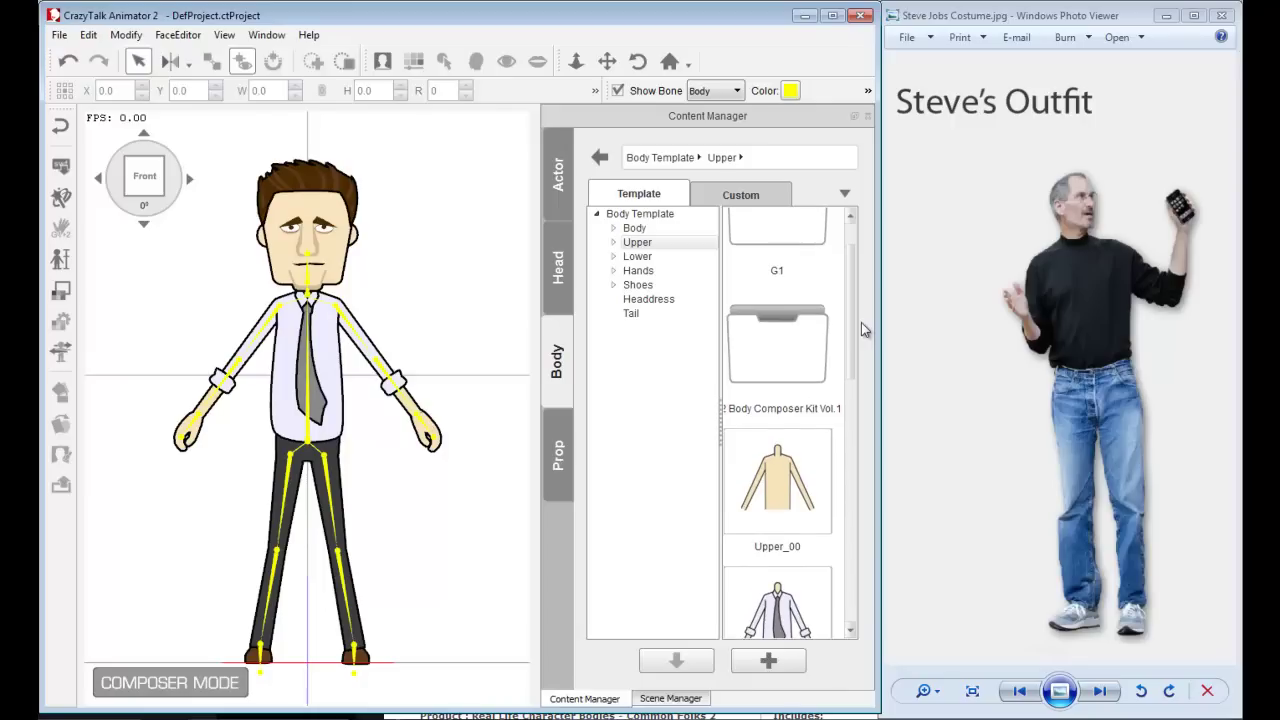
pyautogui.doubleClick(767, 354)
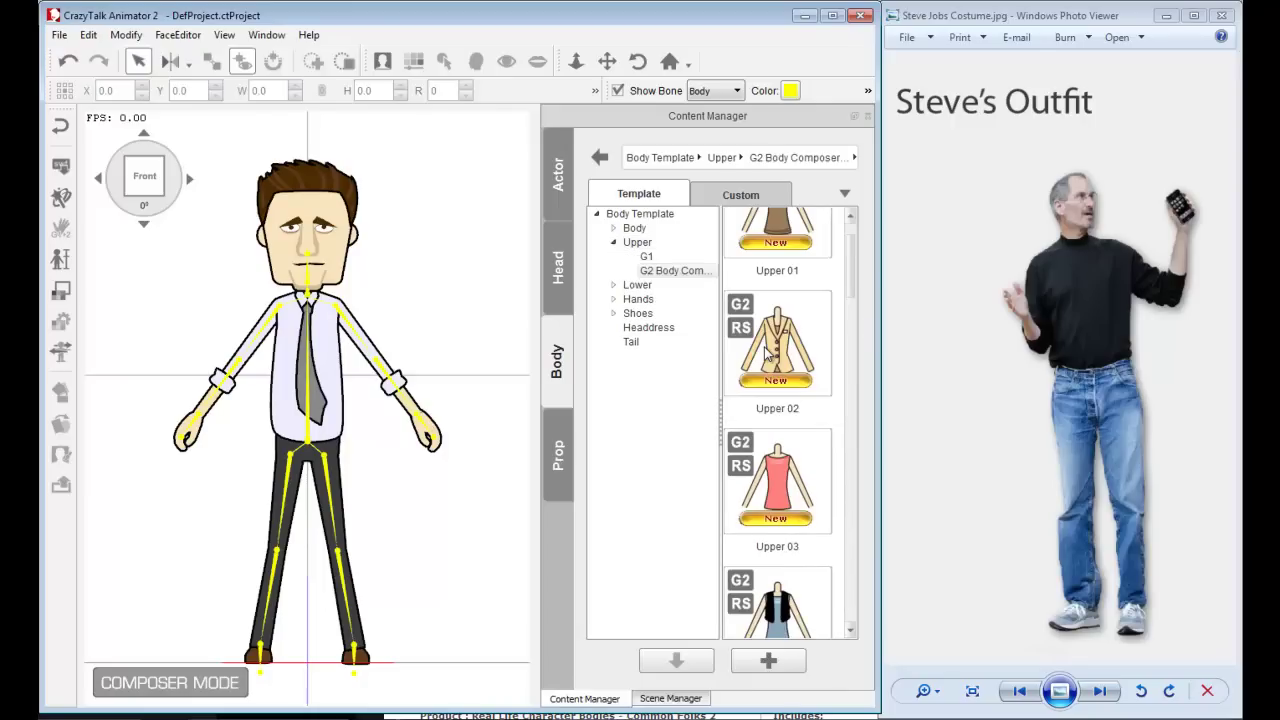
# - Put the black Upper 13 top on the man, checking it from side, back and front
pyautogui.moveTo(861, 286); pyautogui.dragTo(859, 264)
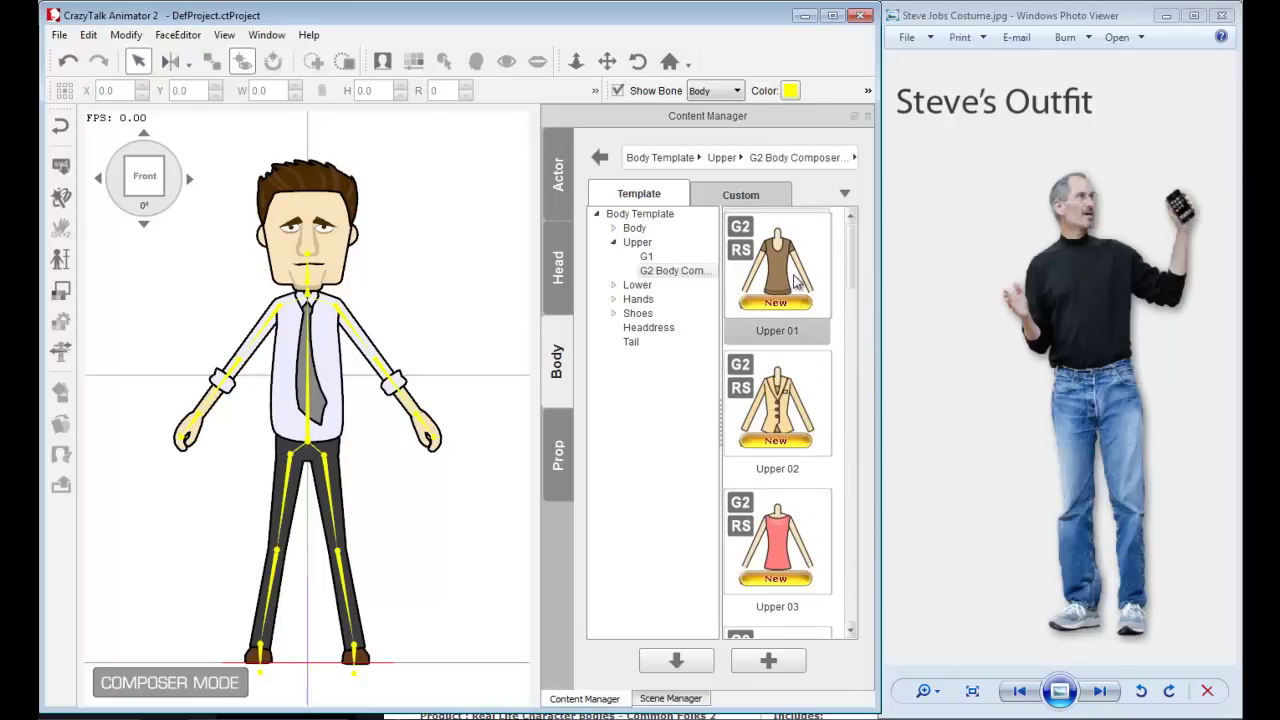
pyautogui.scroll(-3, 854, 256)
pyautogui.moveTo(852, 268); pyautogui.dragTo(834, 488)
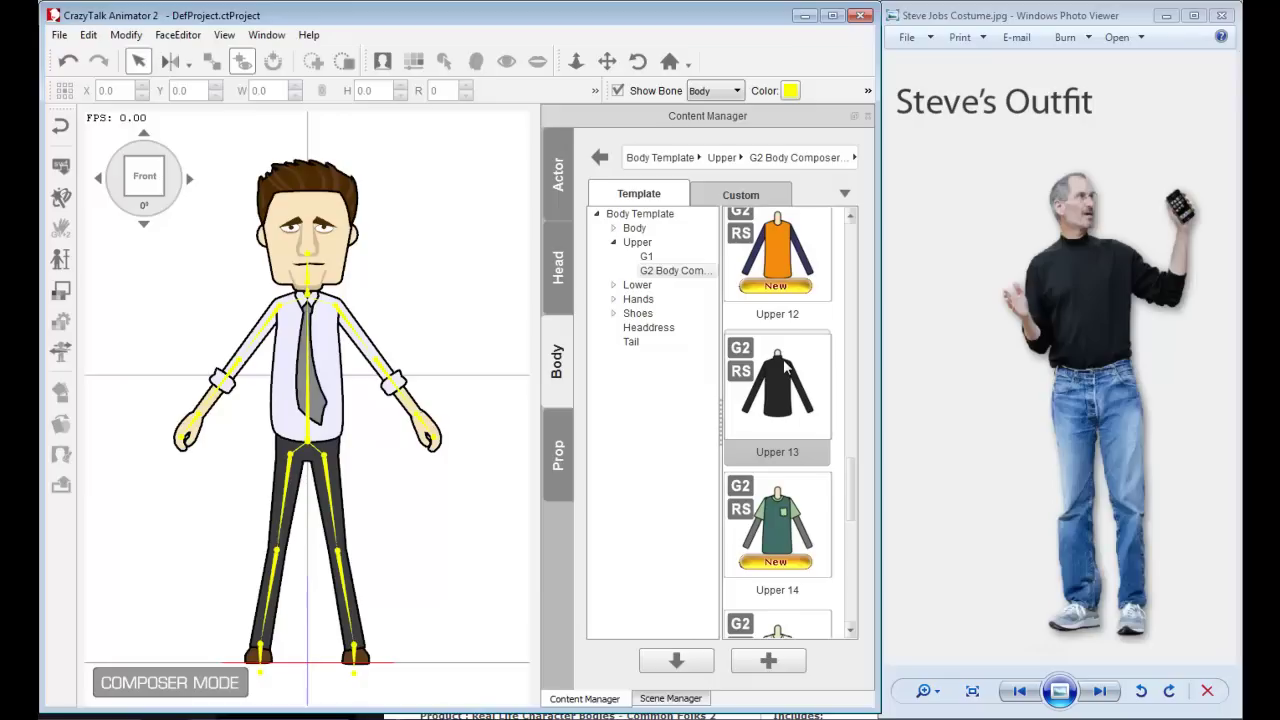
pyautogui.moveTo(783, 359); pyautogui.dragTo(318, 356)
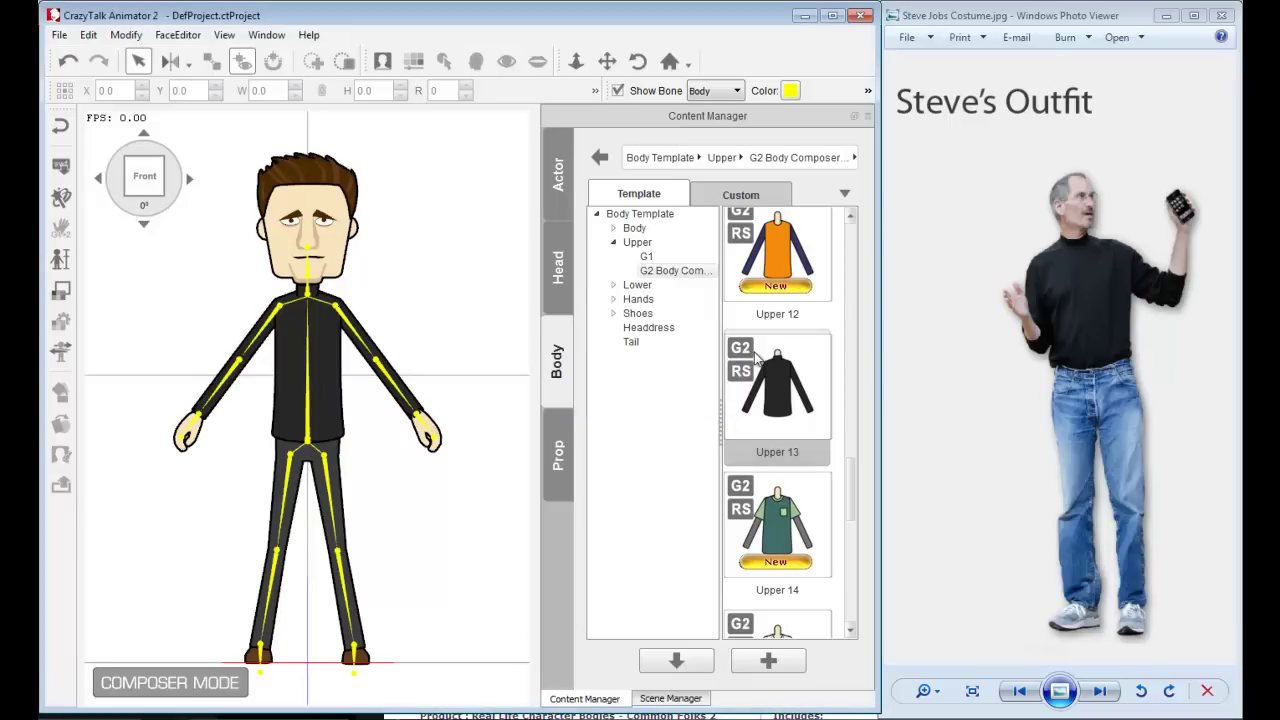
pyautogui.click(193, 182)
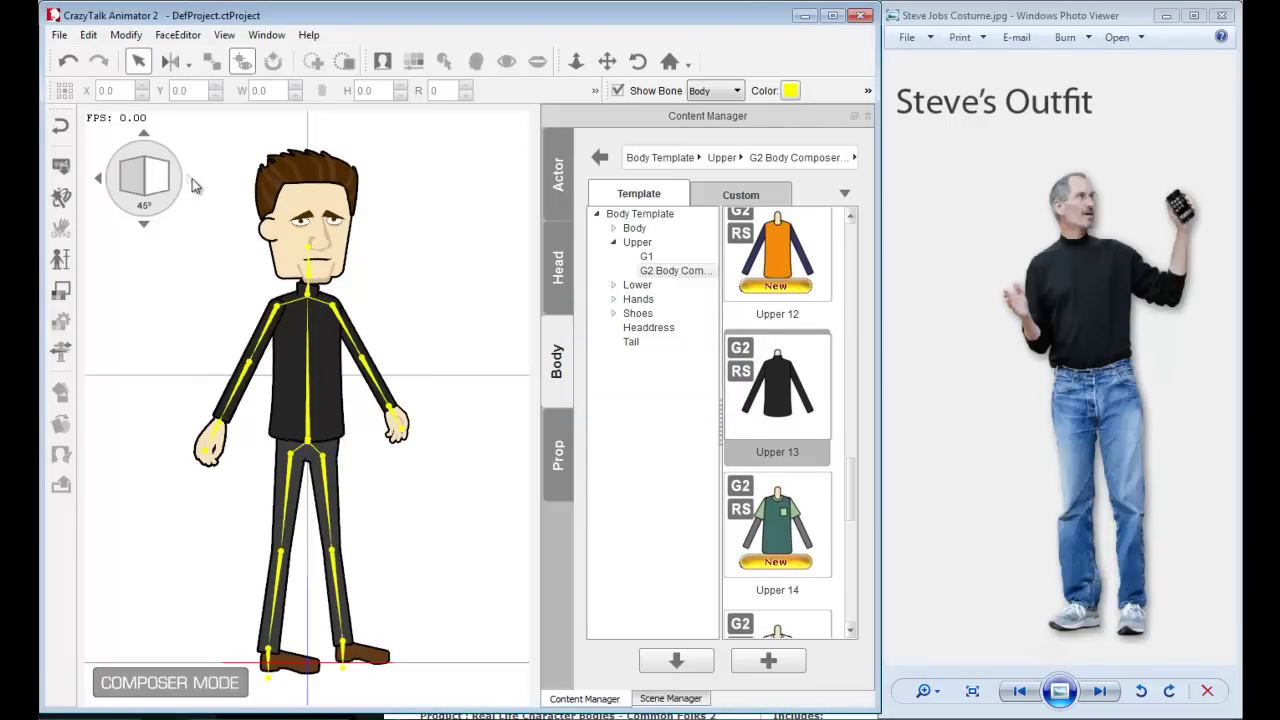
pyautogui.click(193, 182)
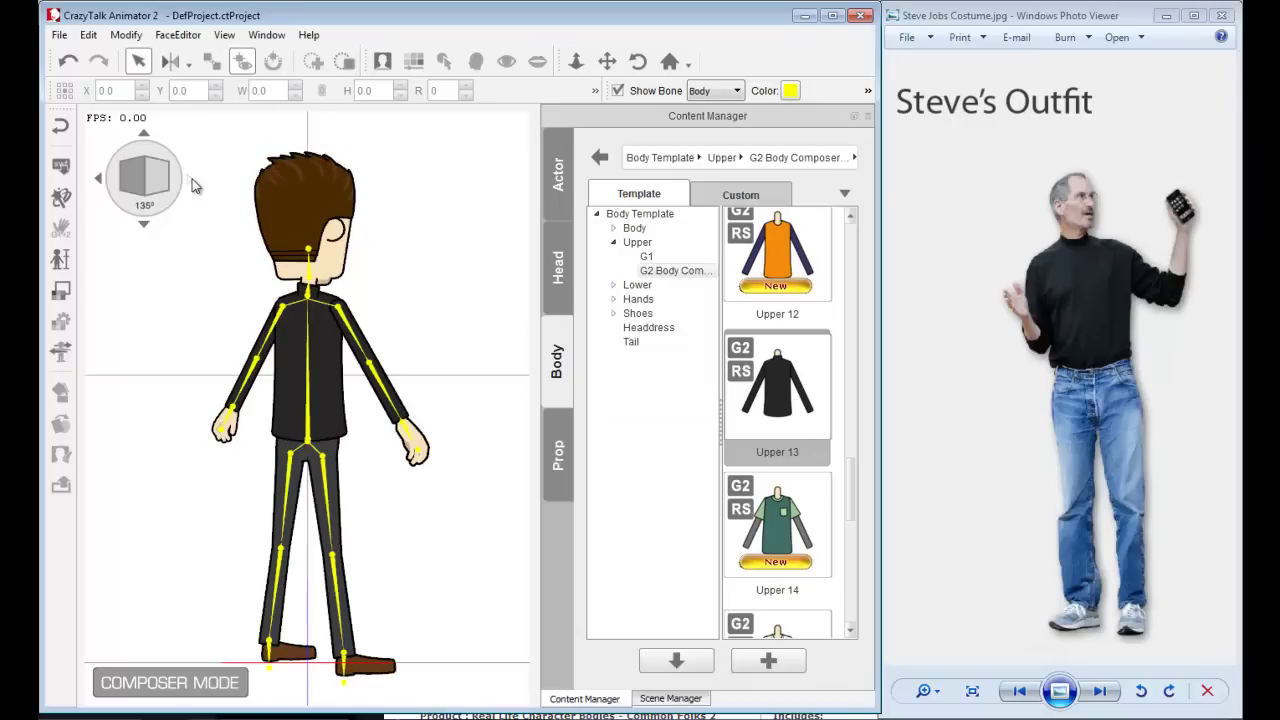
pyautogui.click(100, 181)
pyautogui.click(100, 181)
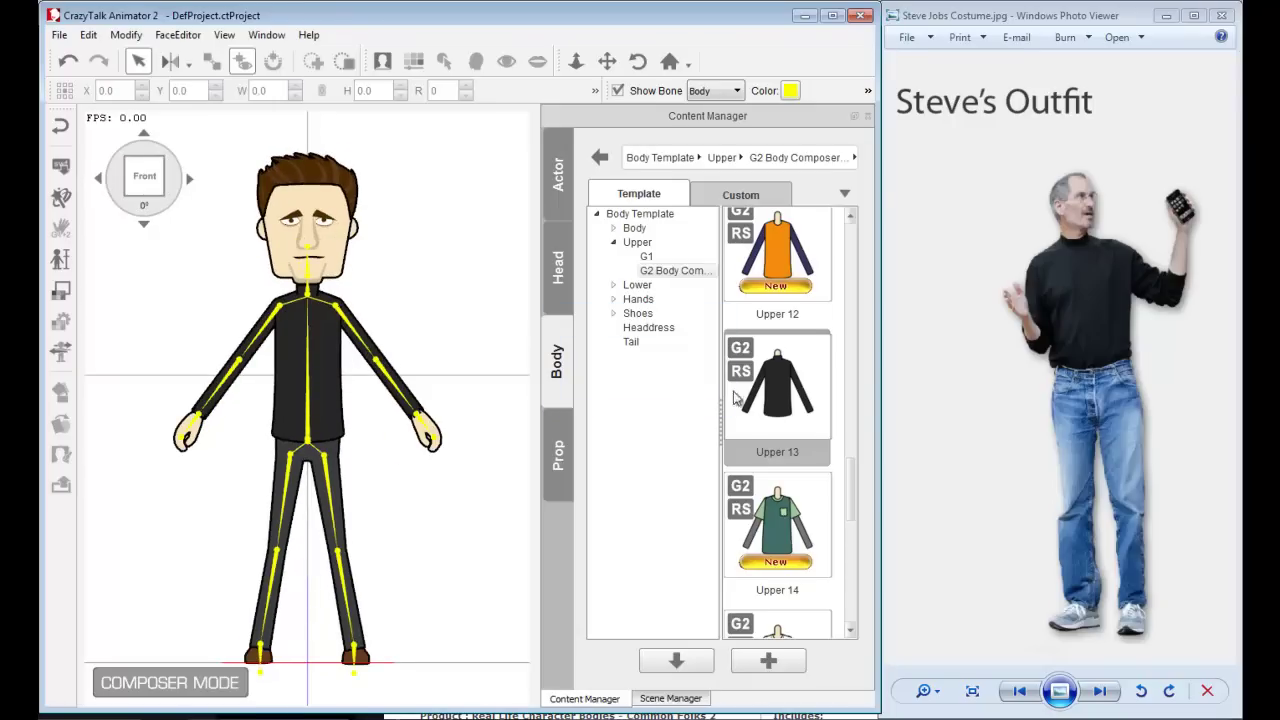
# - Switch the Body tree from Upper to Lower and put the blue Lower_03 jeans on the man
pyautogui.click(615, 245)
pyautogui.click(637, 258)
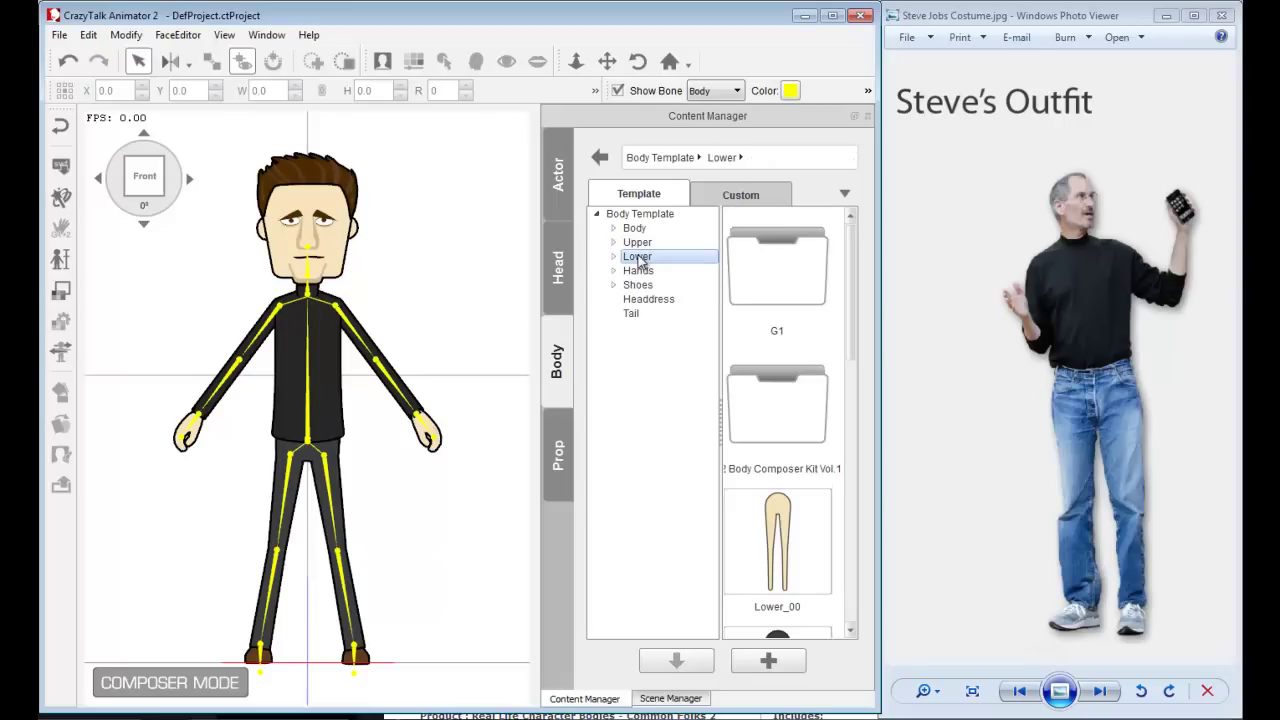
pyautogui.moveTo(855, 265); pyautogui.dragTo(854, 455)
pyautogui.moveTo(797, 366); pyautogui.dragTo(320, 474)
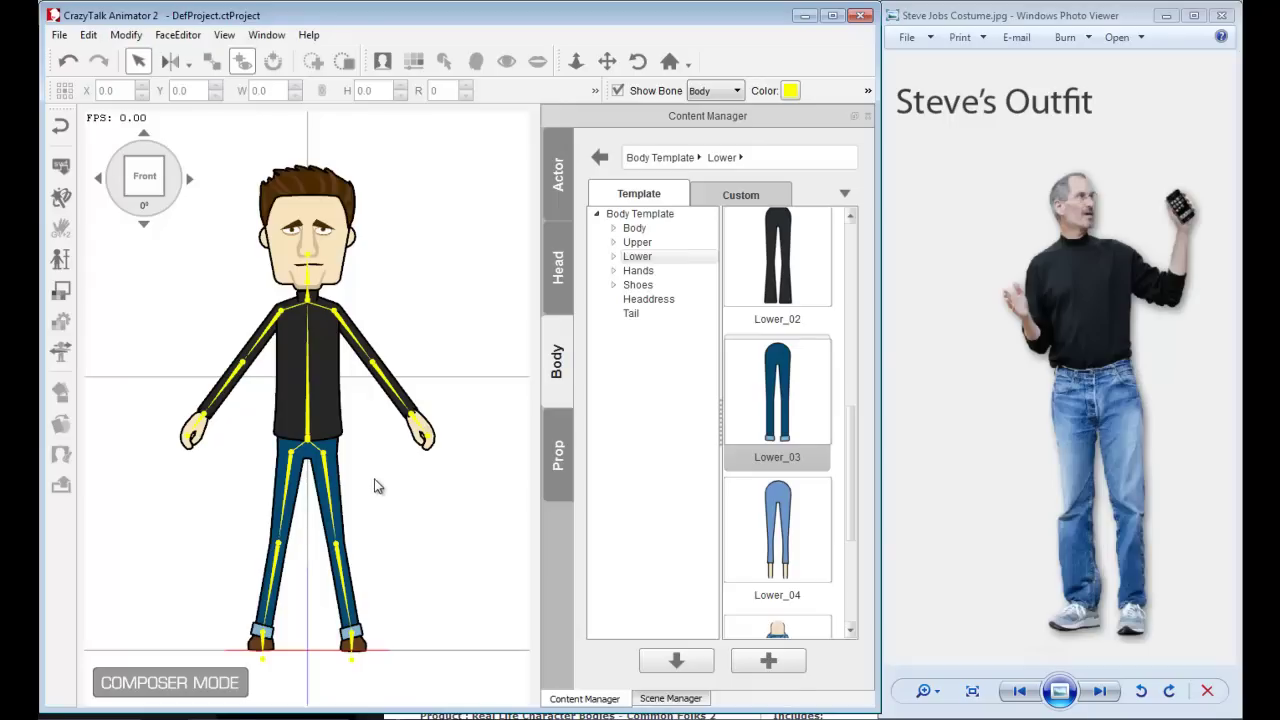
pyautogui.press('space')
pyautogui.moveTo(380, 480); pyautogui.dragTo(394, 448)
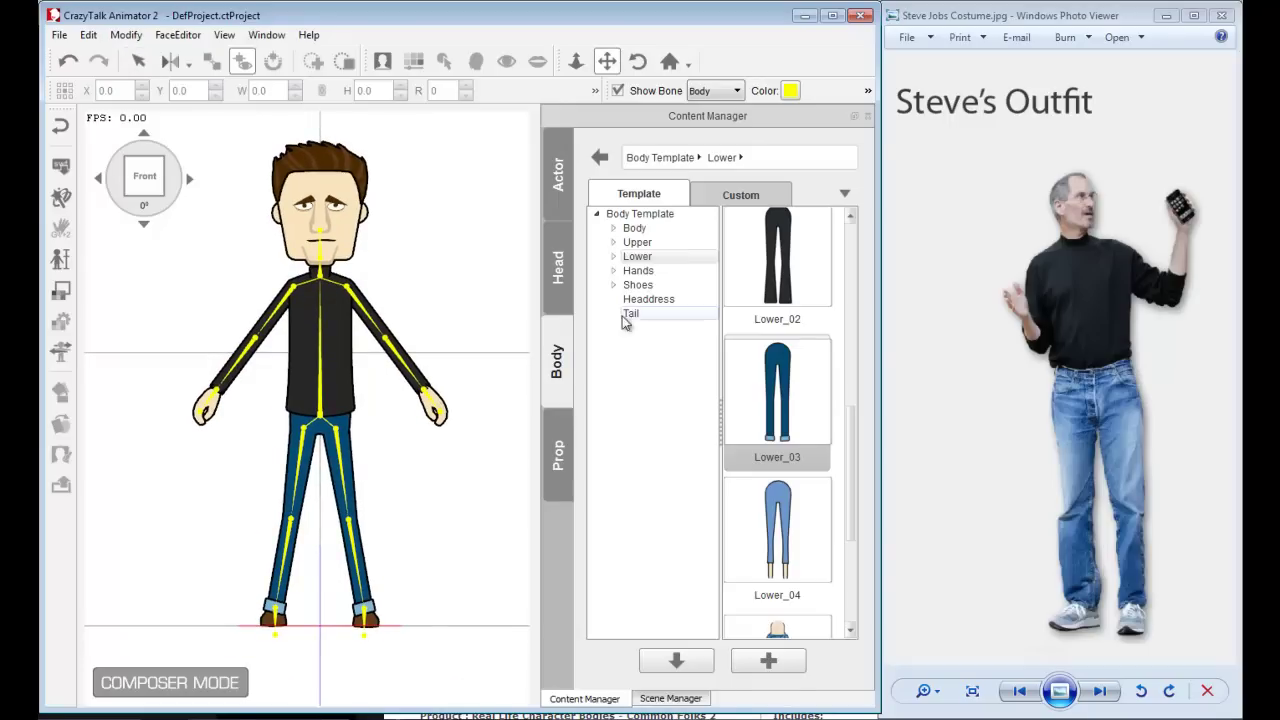
# - Compare Shoes_00 and Shoes_01, then apply Shoes2_04 from the G2 Body Composer Kit Vol.1 shoes
pyautogui.click(636, 285)
pyautogui.moveTo(855, 292); pyautogui.dragTo(851, 333)
pyautogui.click(780, 330)
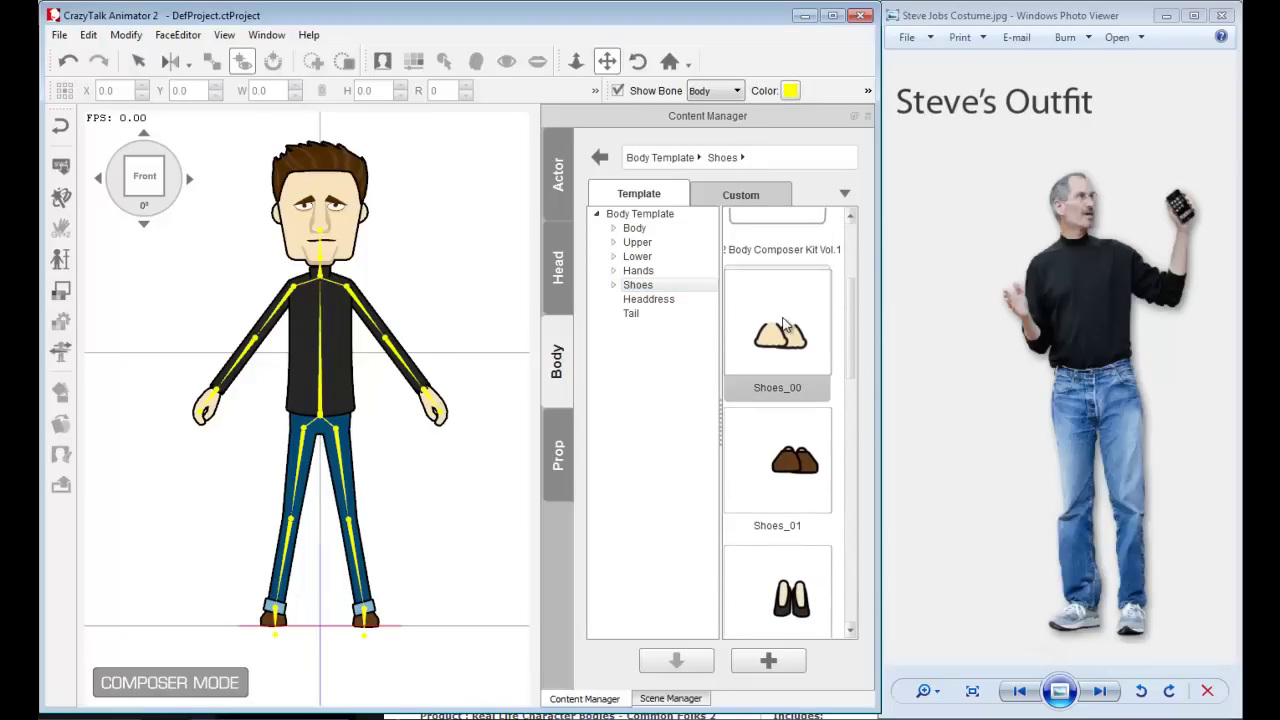
pyautogui.click(786, 440)
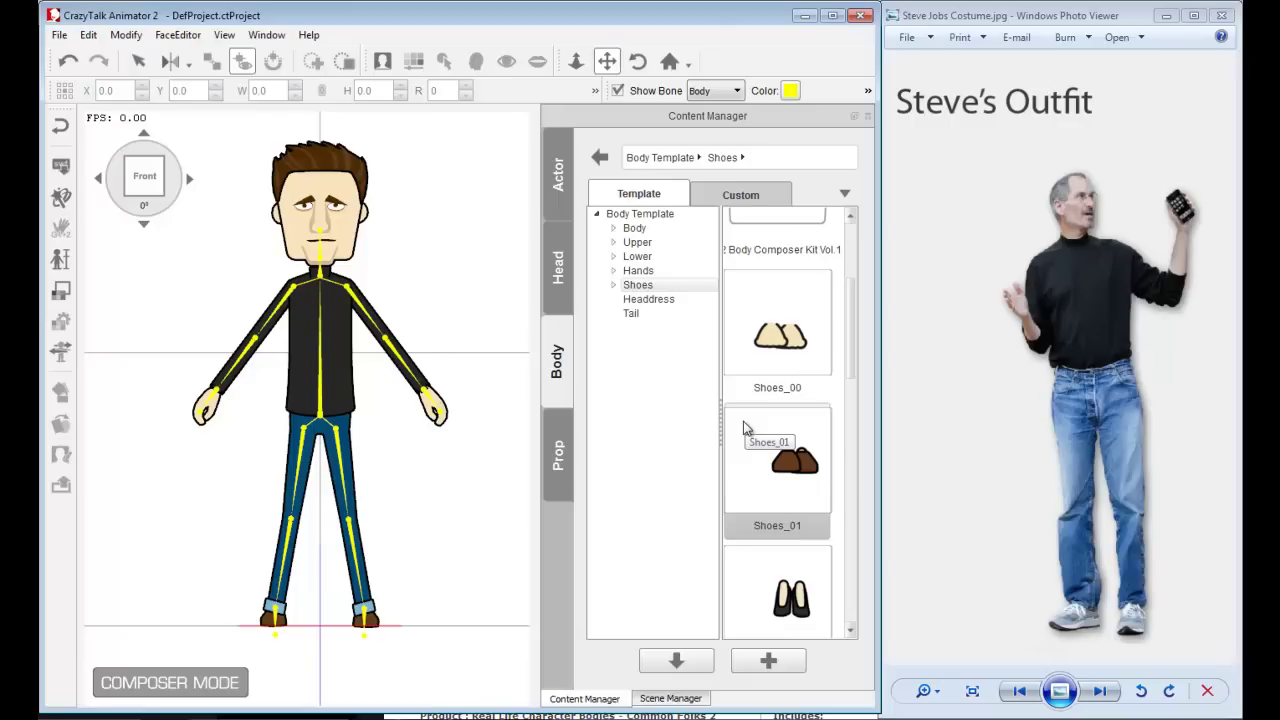
pyautogui.moveTo(846, 354); pyautogui.dragTo(845, 295)
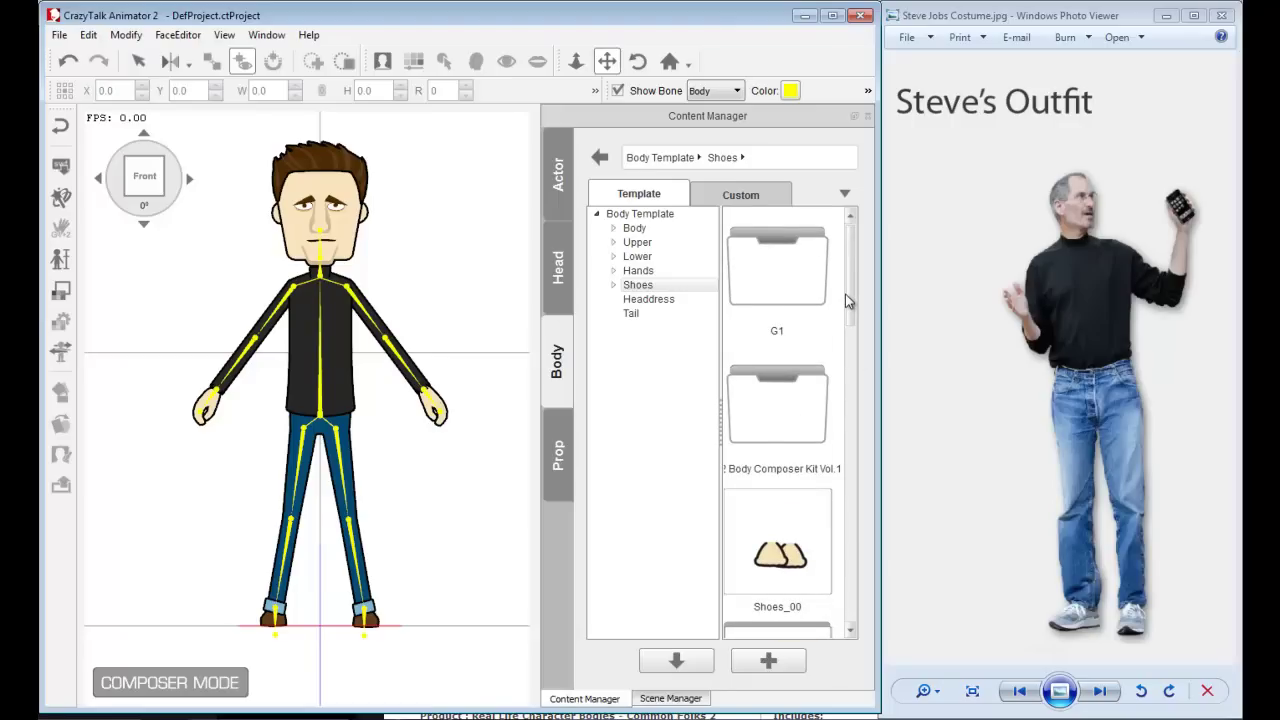
pyautogui.doubleClick(770, 384)
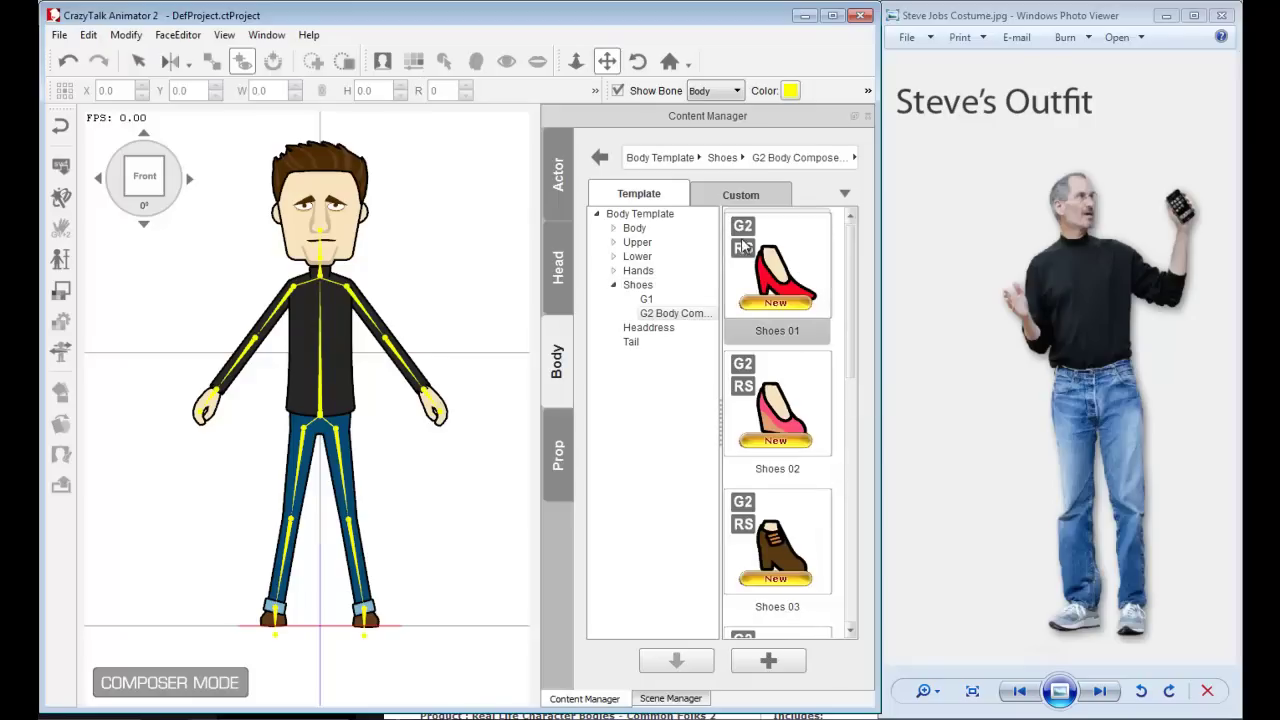
pyautogui.moveTo(850, 263); pyautogui.dragTo(860, 514)
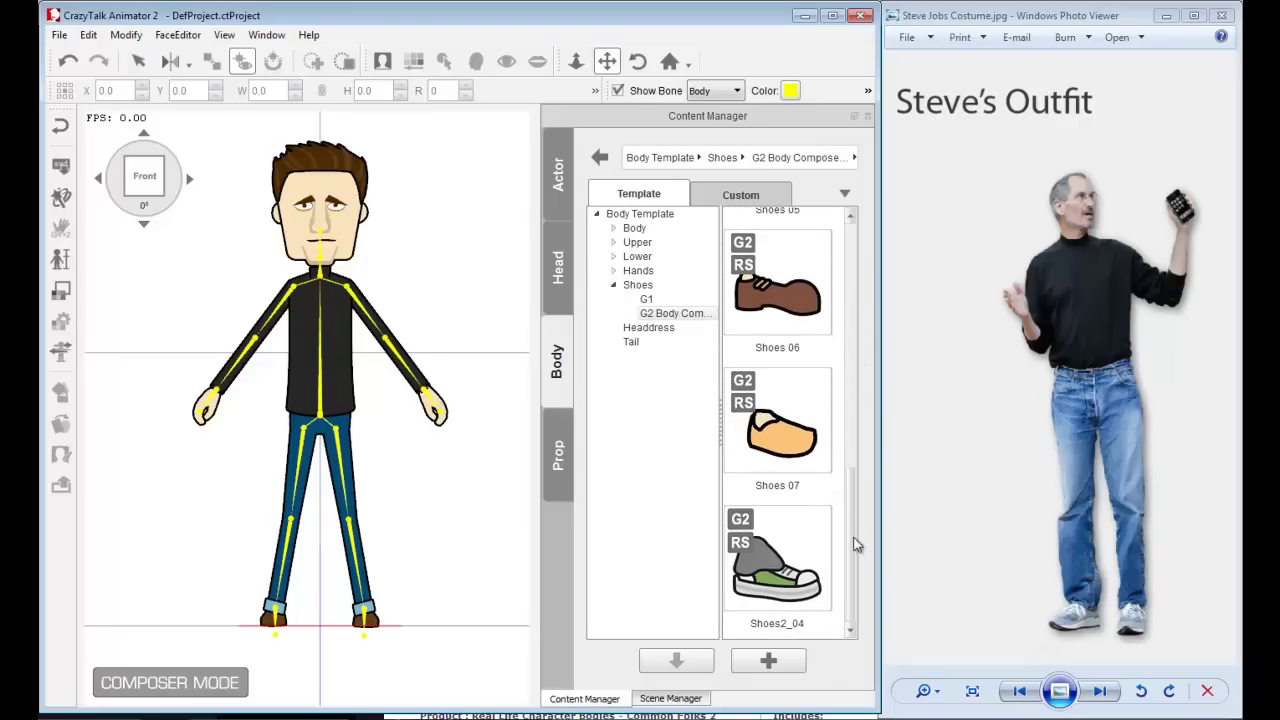
pyautogui.moveTo(795, 543); pyautogui.dragTo(303, 372)
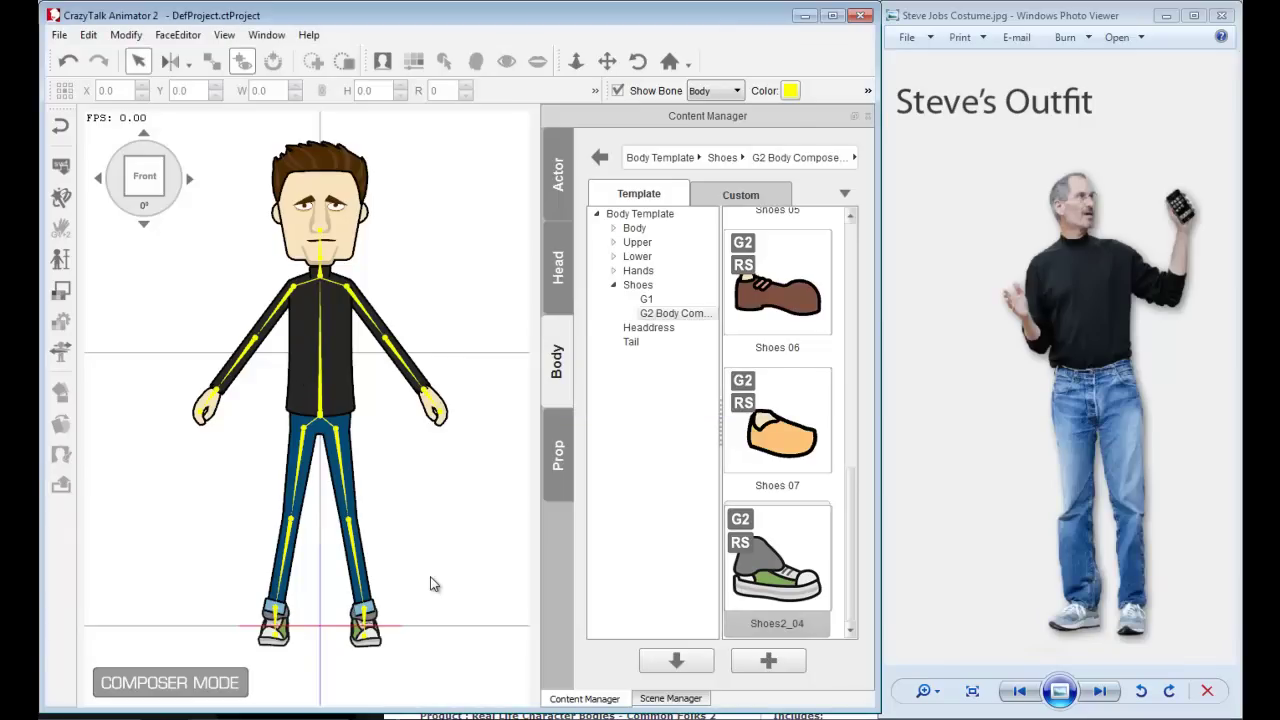
# - Zoom and pan onto the feet and turn the view to 45° to inspect both sneakers
pyautogui.scroll(3, 428, 578)
pyautogui.press('space')
pyautogui.moveTo(428, 580); pyautogui.dragTo(408, 455)
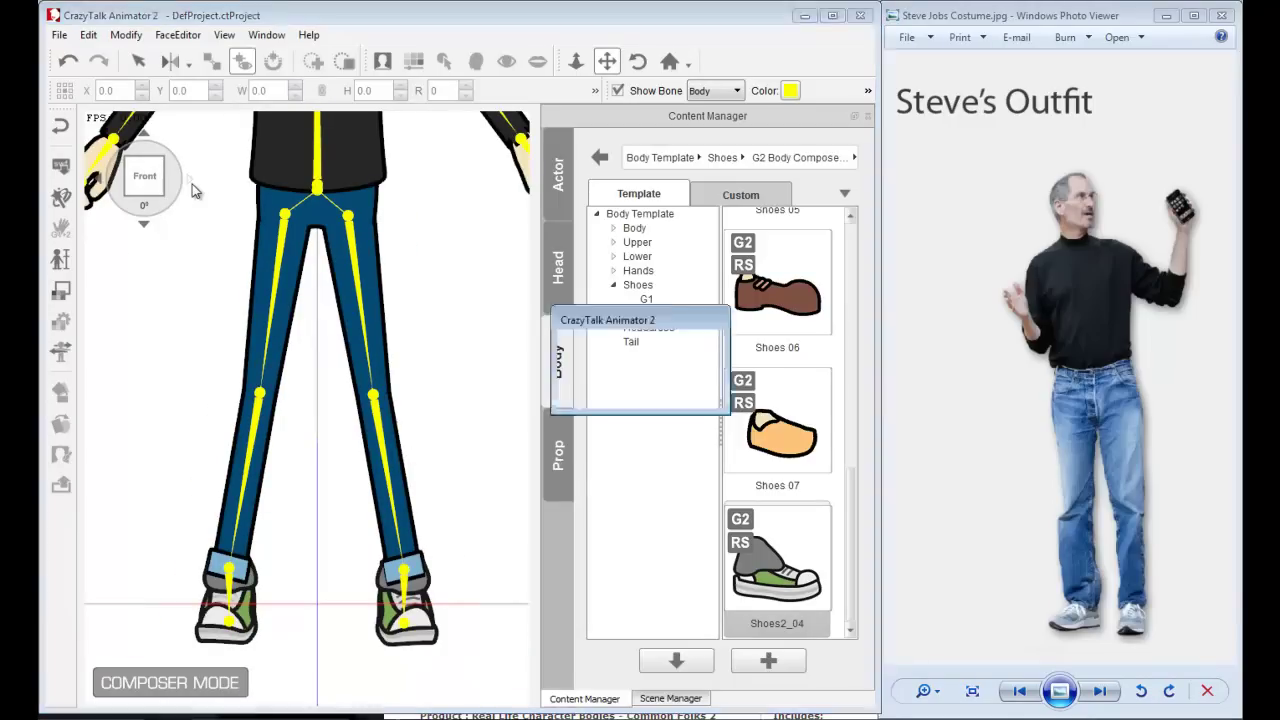
pyautogui.click(190, 180)
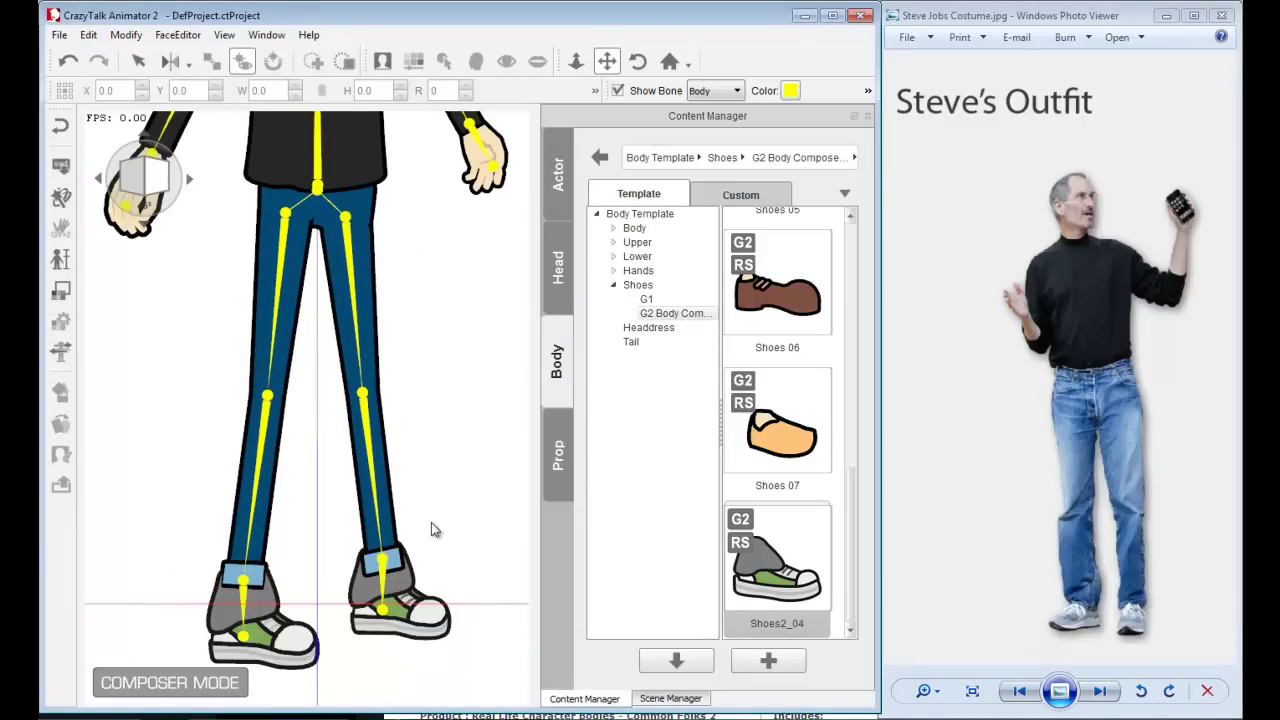
pyautogui.scroll(2, 431, 522)
pyautogui.moveTo(285, 547); pyautogui.dragTo(289, 379)
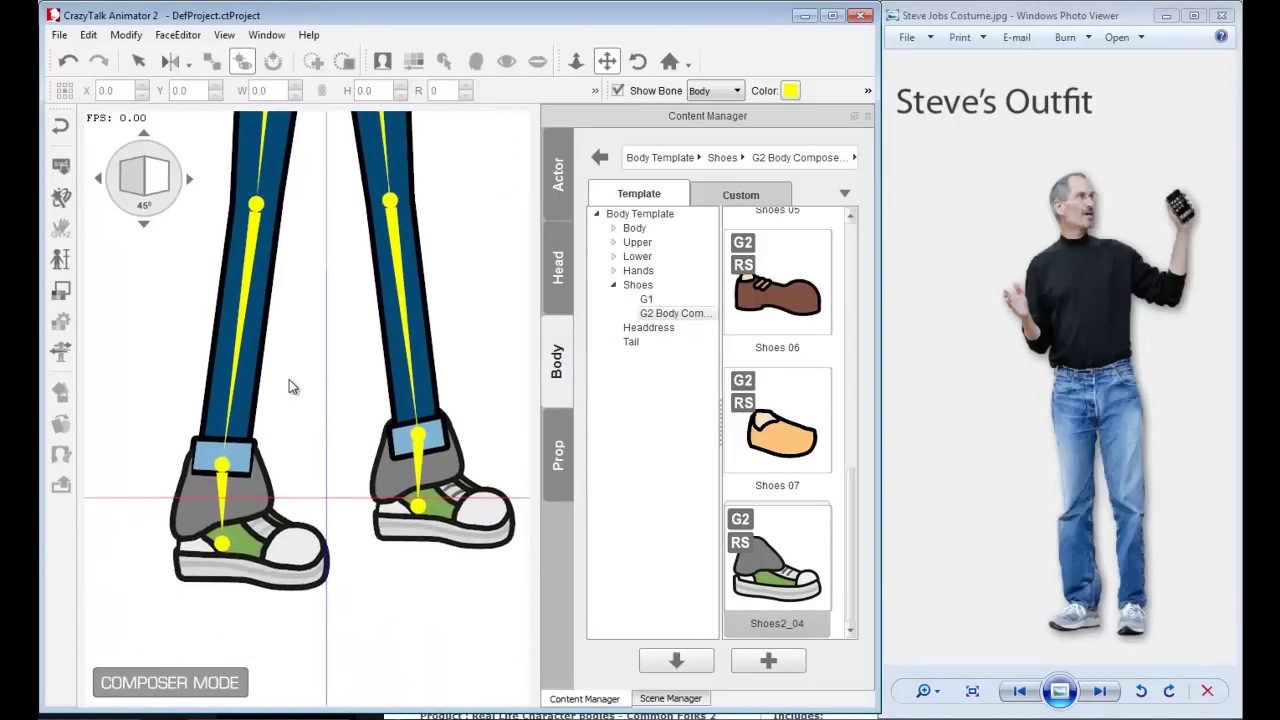
pyautogui.scroll(1, 289, 386)
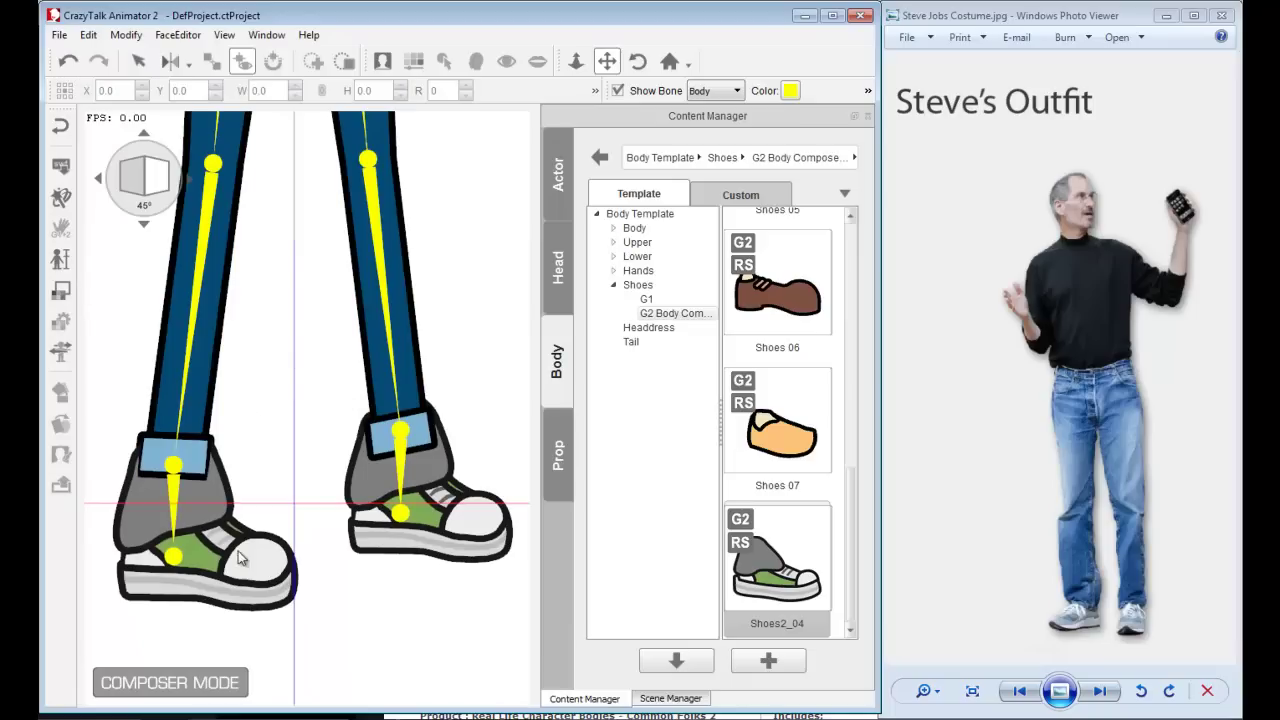
pyautogui.click(61, 292)
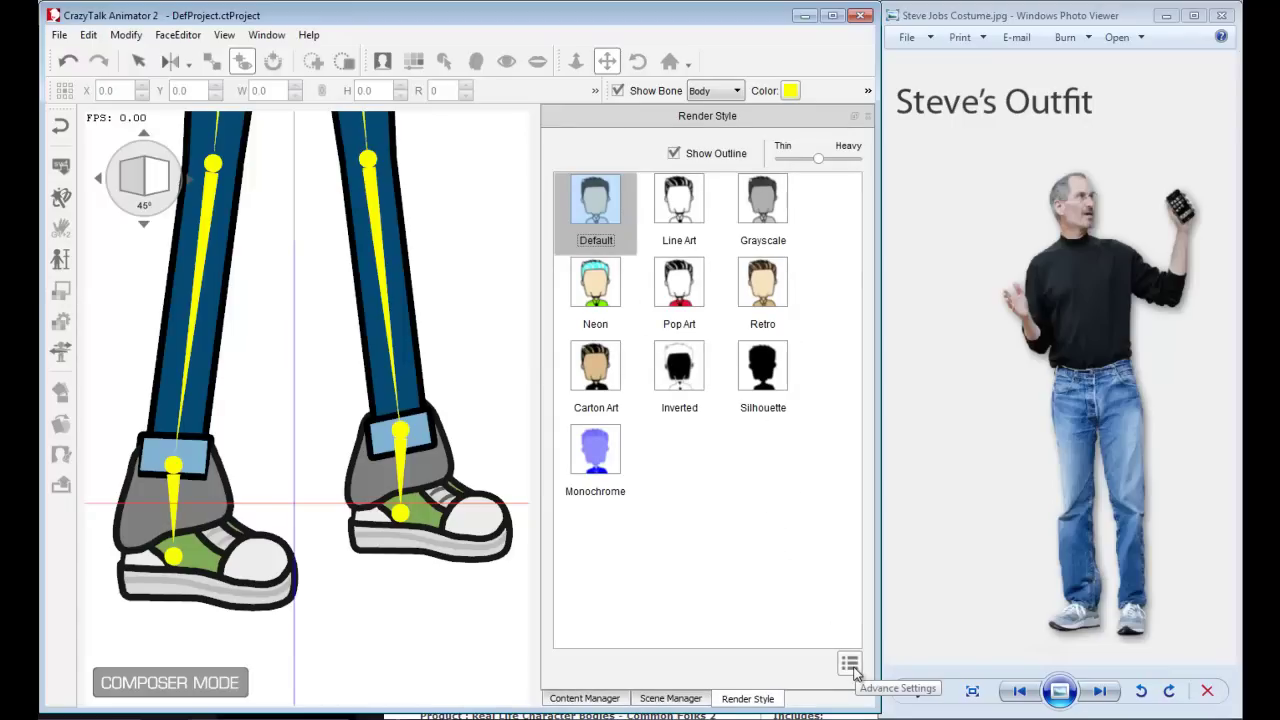
# - Expand Advance Settings and browse groups Skin02, Outline, Skin01, Hair 03, Hair 04 and Mouth
pyautogui.click(850, 665)
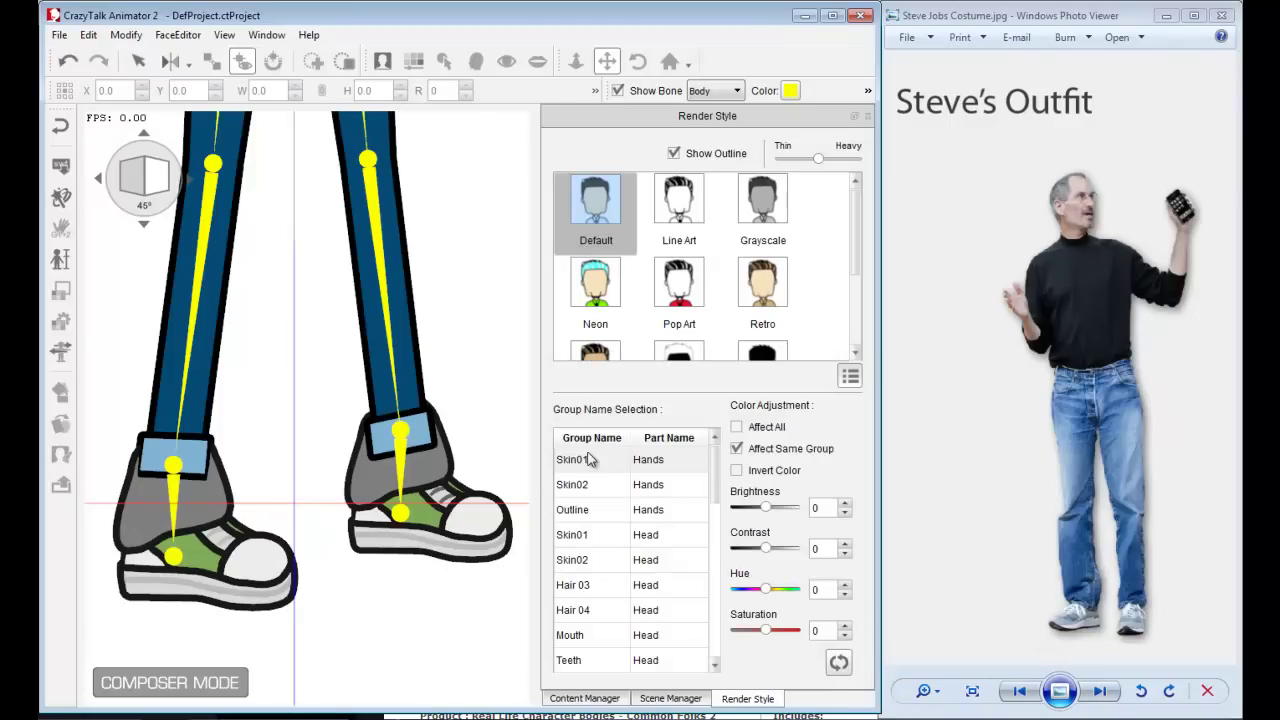
pyautogui.click(591, 484)
pyautogui.click(593, 509)
pyautogui.click(593, 534)
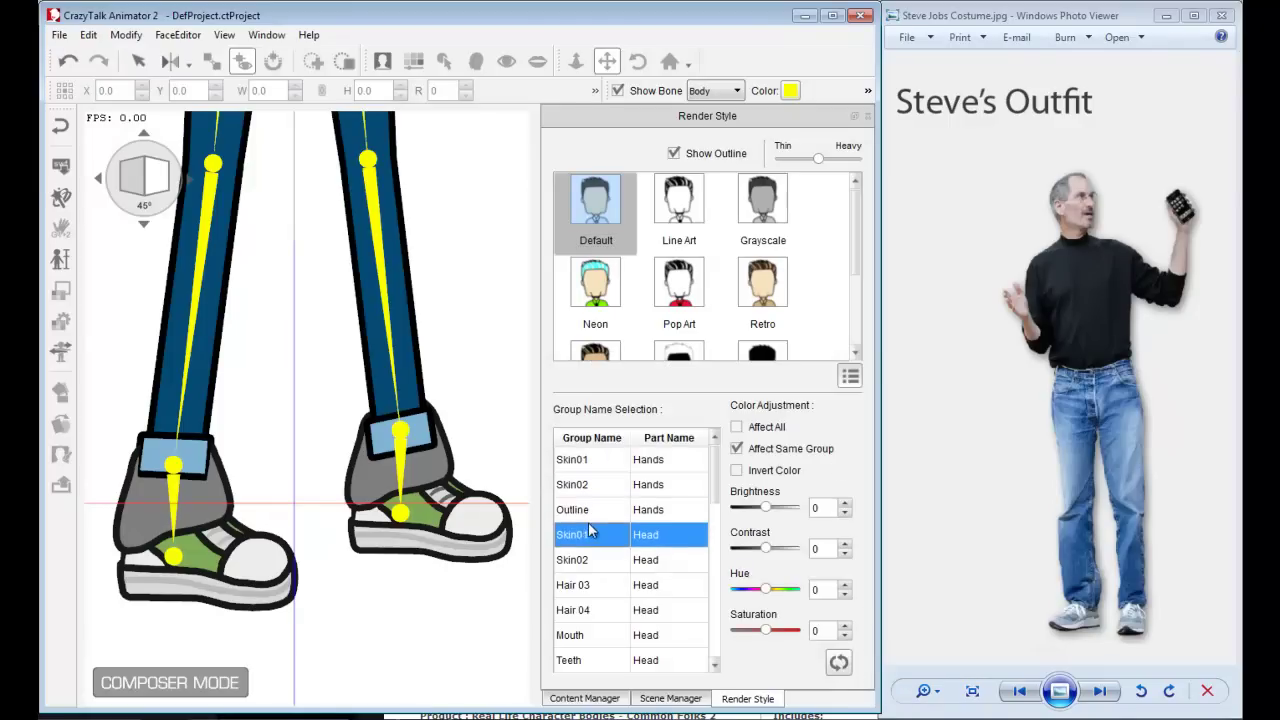
pyautogui.click(590, 559)
pyautogui.click(592, 585)
pyautogui.click(593, 610)
pyautogui.click(593, 635)
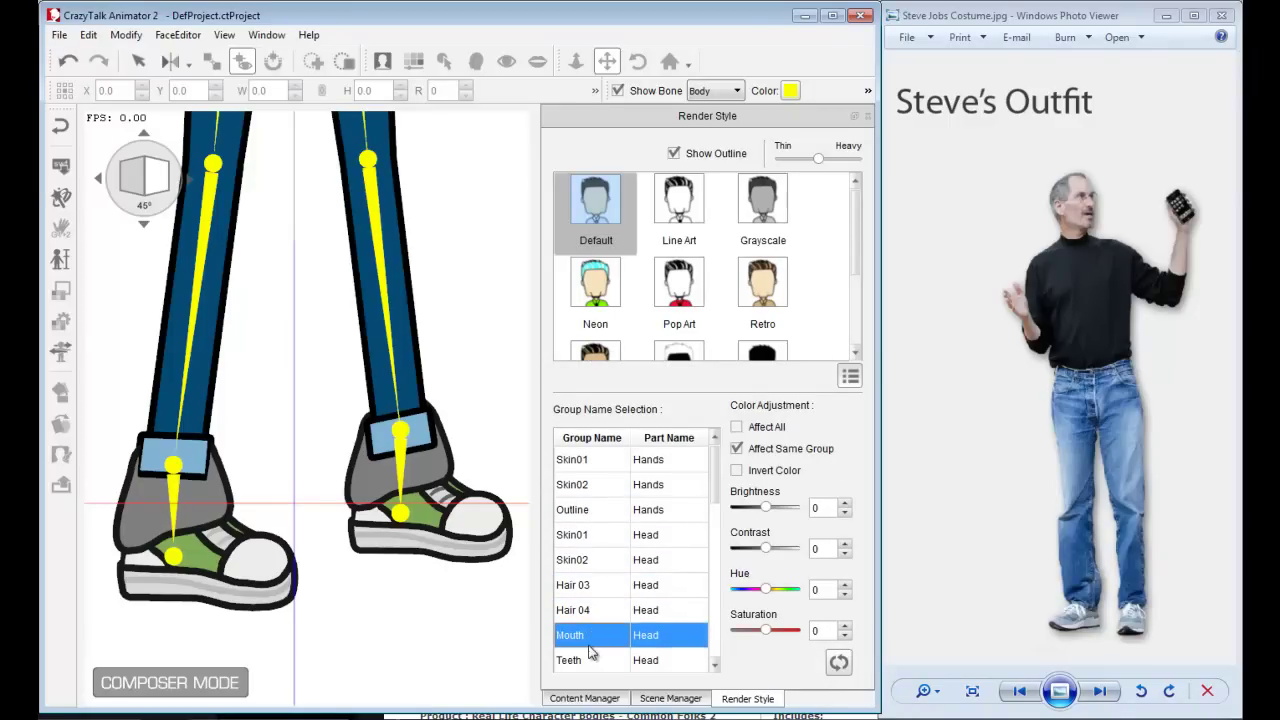
pyautogui.click(594, 510)
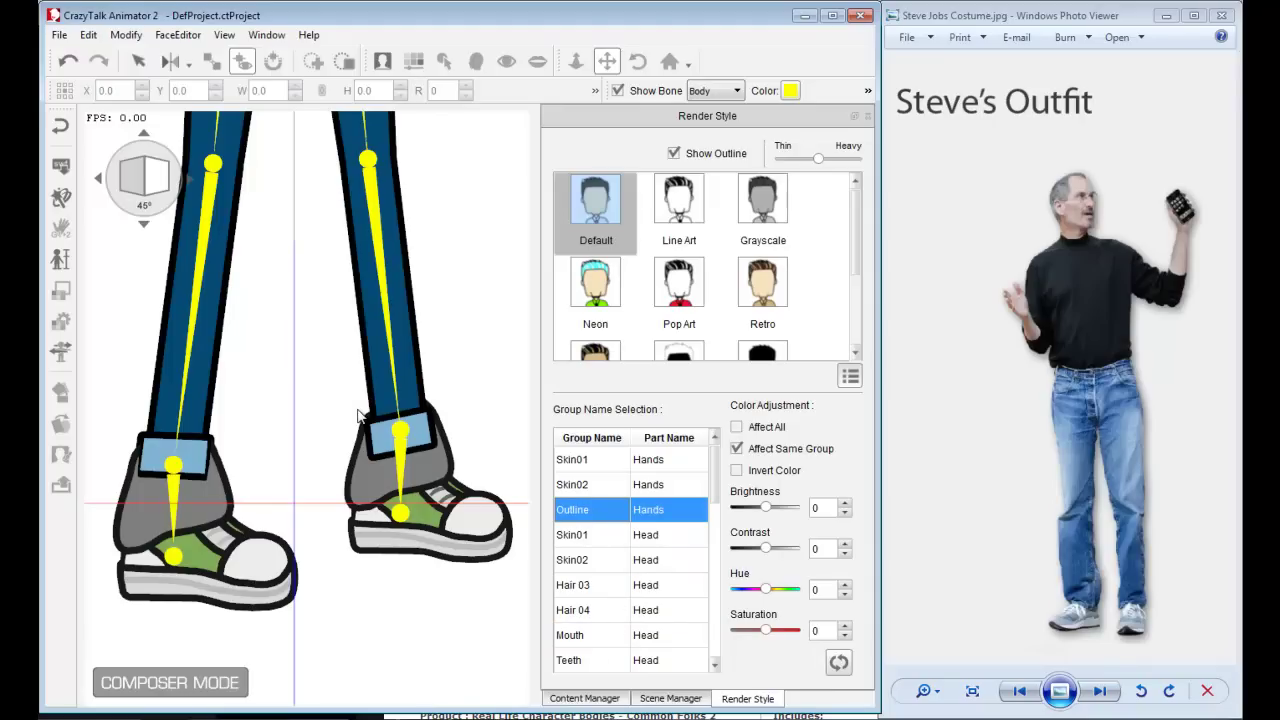
# - Untick Show Bone so the skeleton overlay is hidden
pyautogui.click(618, 91)
pyautogui.click(618, 91)
pyautogui.click(618, 91)
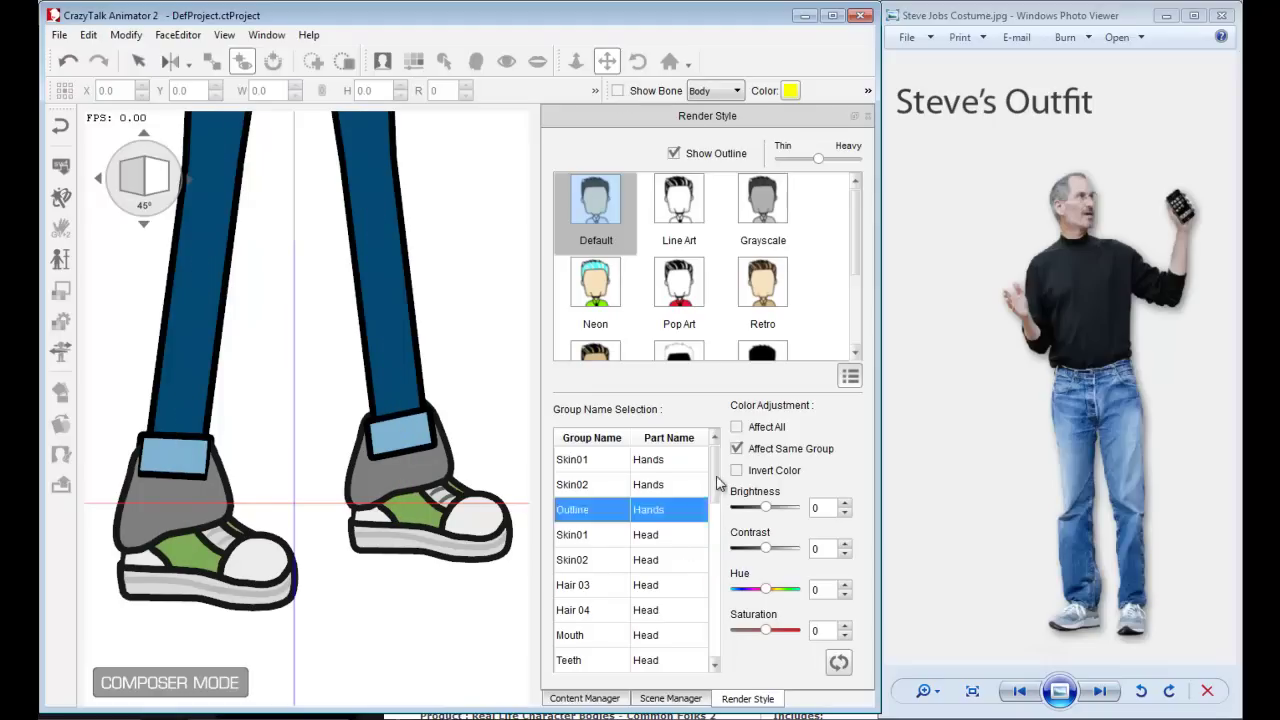
# - After checking groups Shoes 01–04, set Shoes 01 to hue -150 and brightness -1
pyautogui.moveTo(719, 493); pyautogui.dragTo(716, 657)
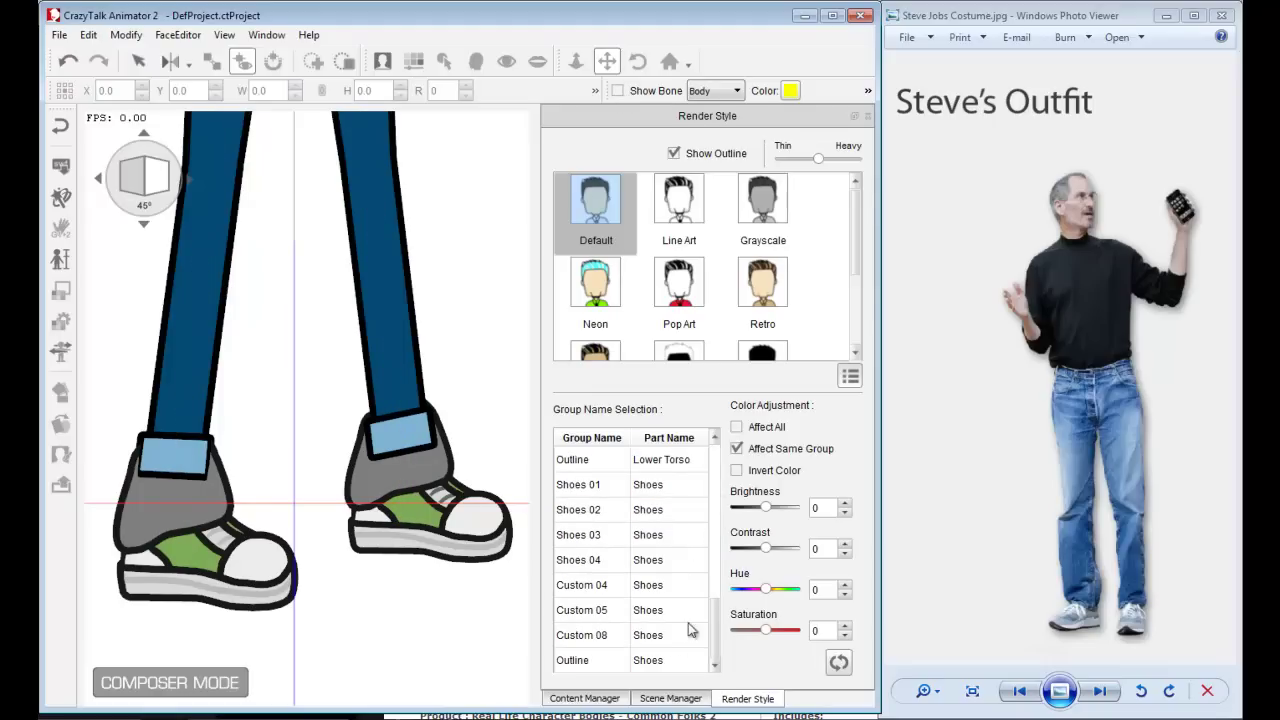
pyautogui.click(598, 486)
pyautogui.click(594, 510)
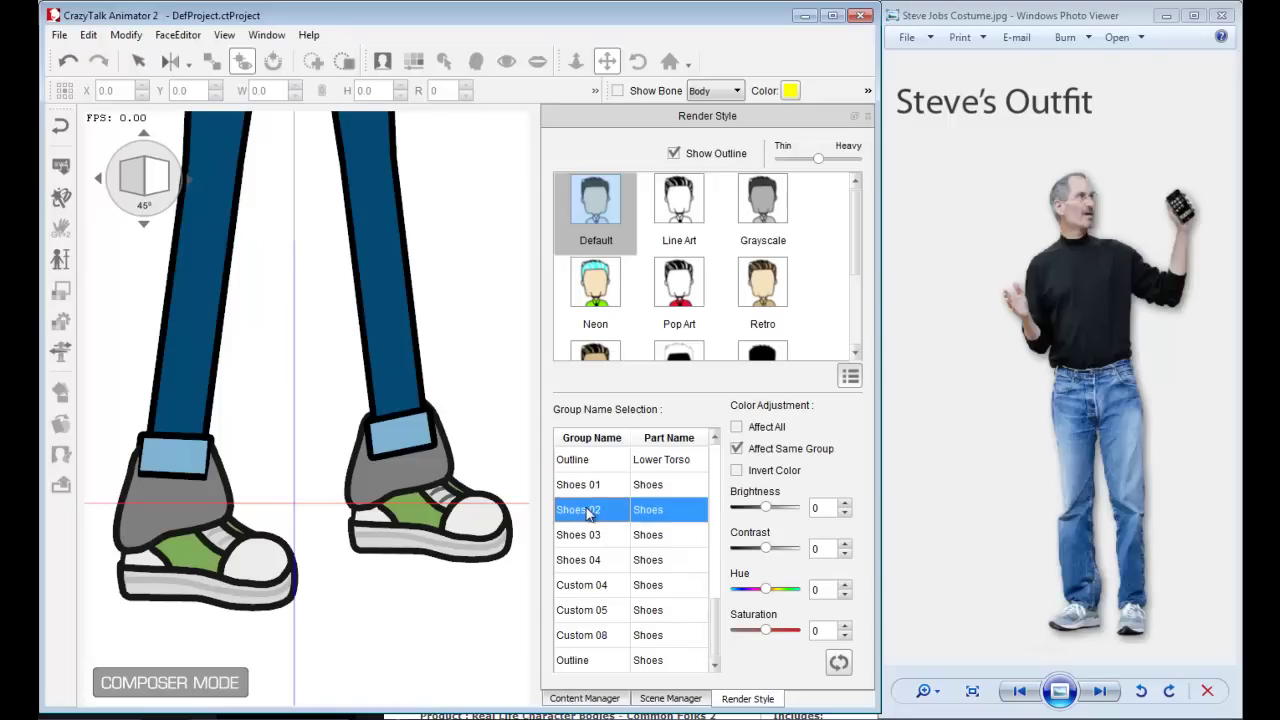
pyautogui.click(594, 538)
pyautogui.click(592, 564)
pyautogui.click(594, 488)
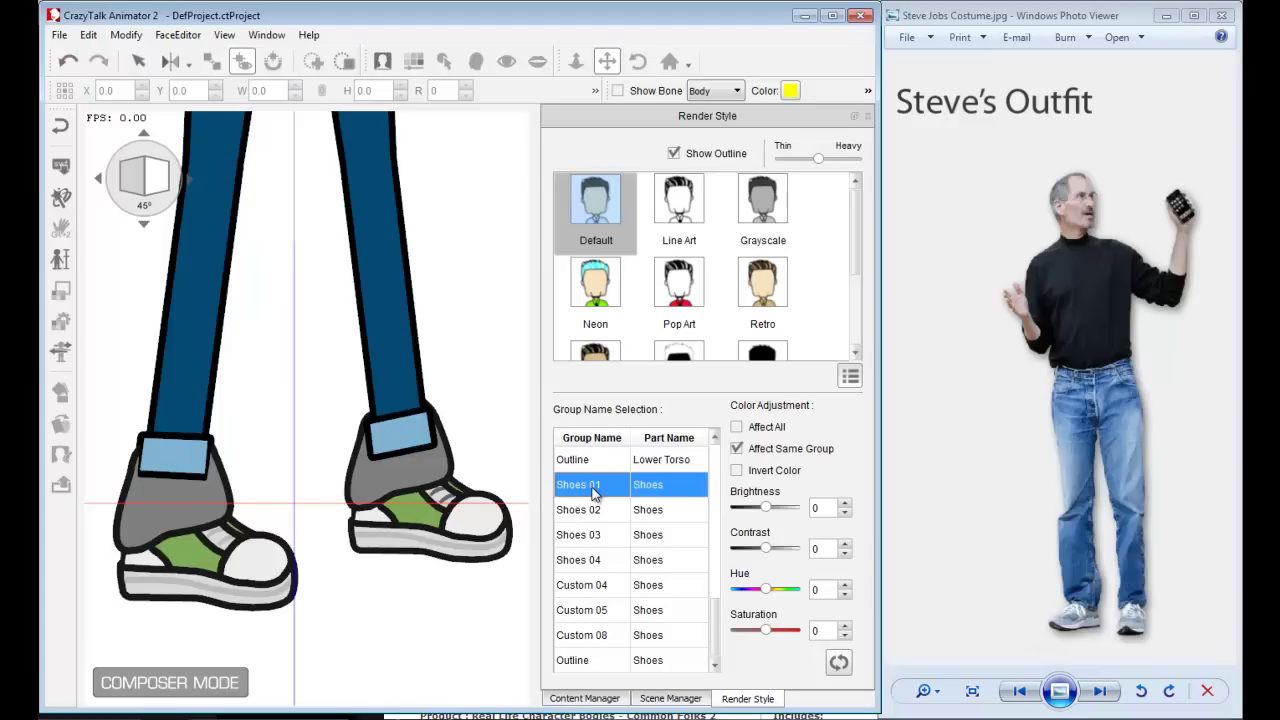
pyautogui.moveTo(768, 510)
pyautogui.mouseDown()
pyautogui.moveTo(750, 509)
pyautogui.moveTo(790, 510)
pyautogui.moveTo(760, 509)
pyautogui.mouseUp()
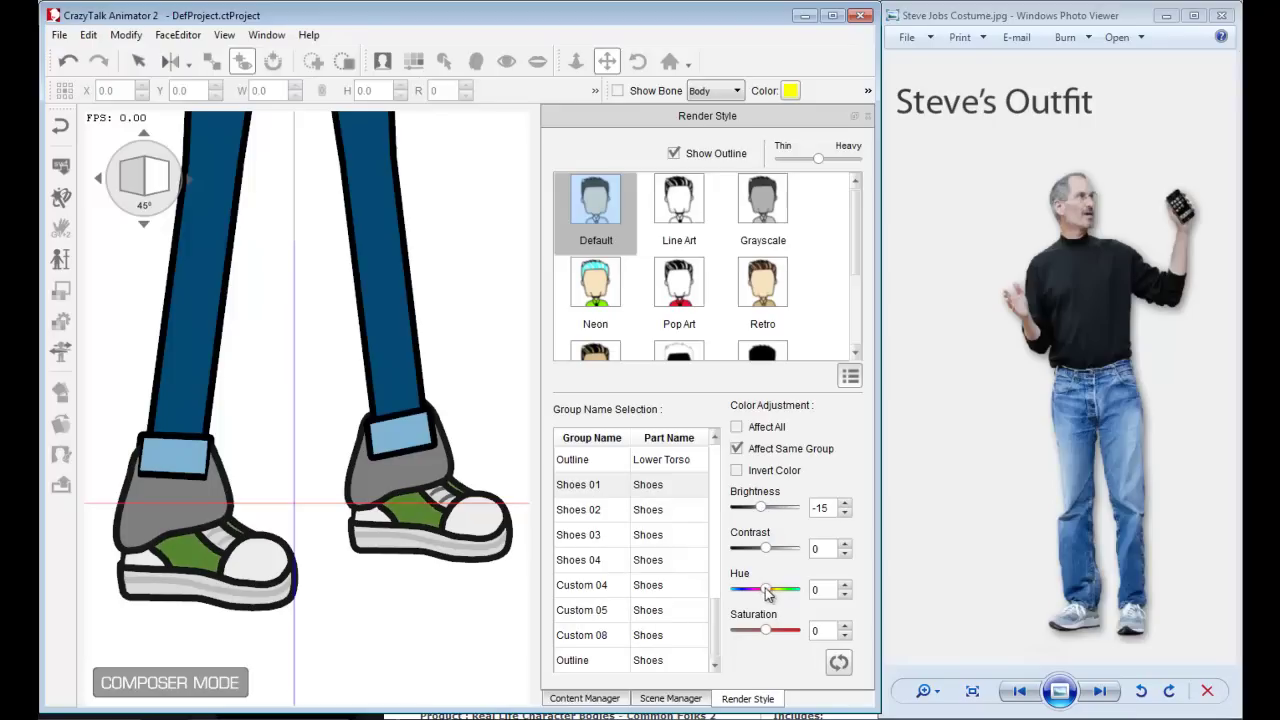
pyautogui.moveTo(766, 590); pyautogui.dragTo(737, 583)
pyautogui.moveTo(765, 510); pyautogui.dragTo(770, 511)
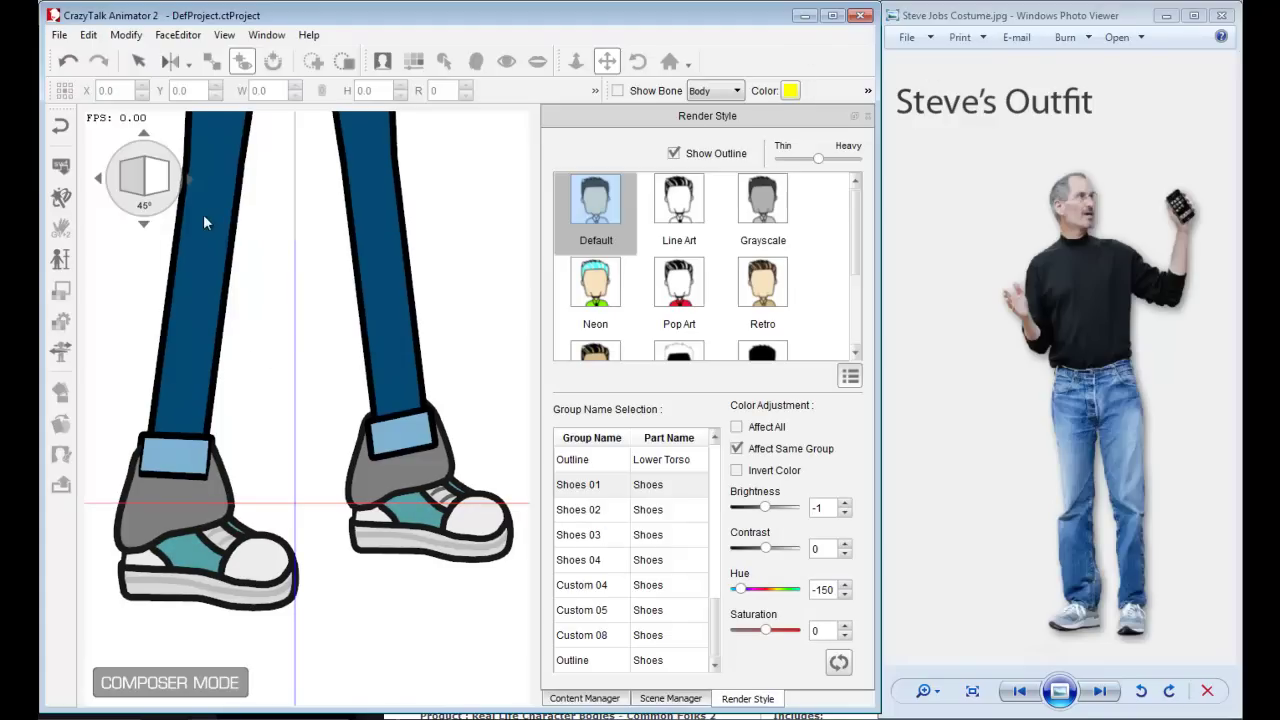
pyautogui.scroll(-5, 324, 281)
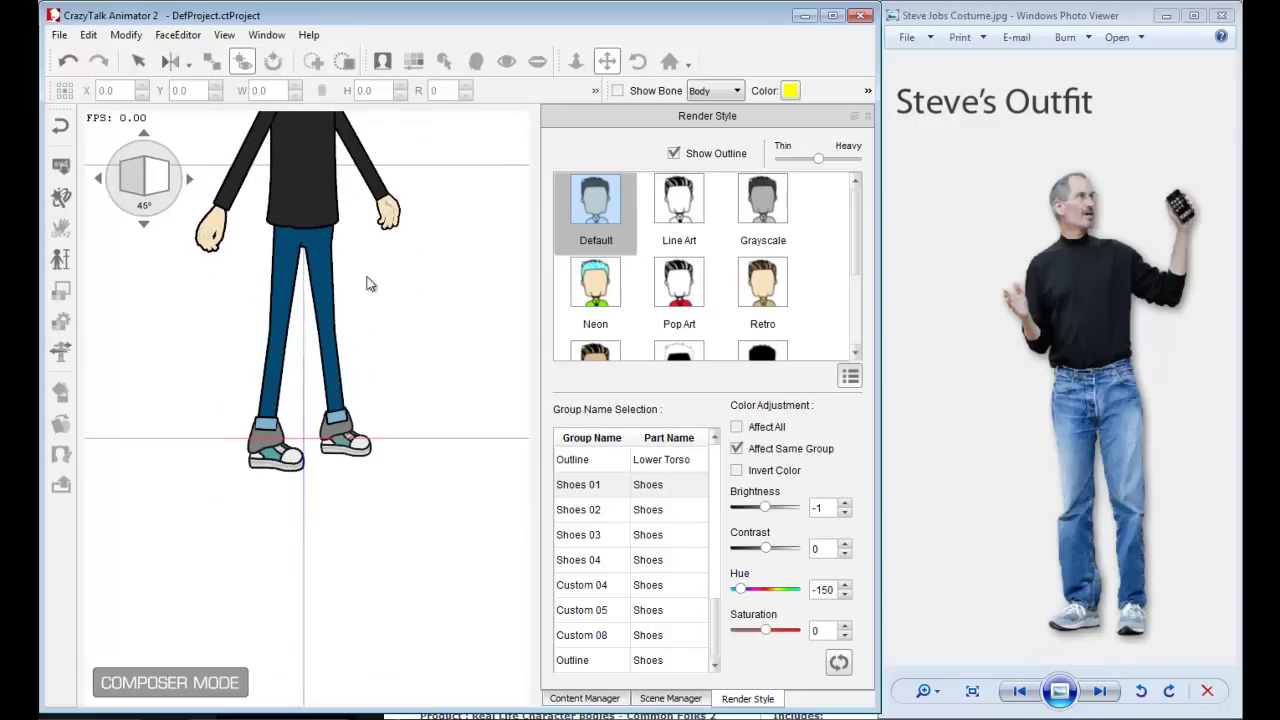
# - Centre the whole character in view and advance Photo Viewer to the SteveJs.jpg headshot
pyautogui.moveTo(371, 281); pyautogui.dragTo(400, 421)
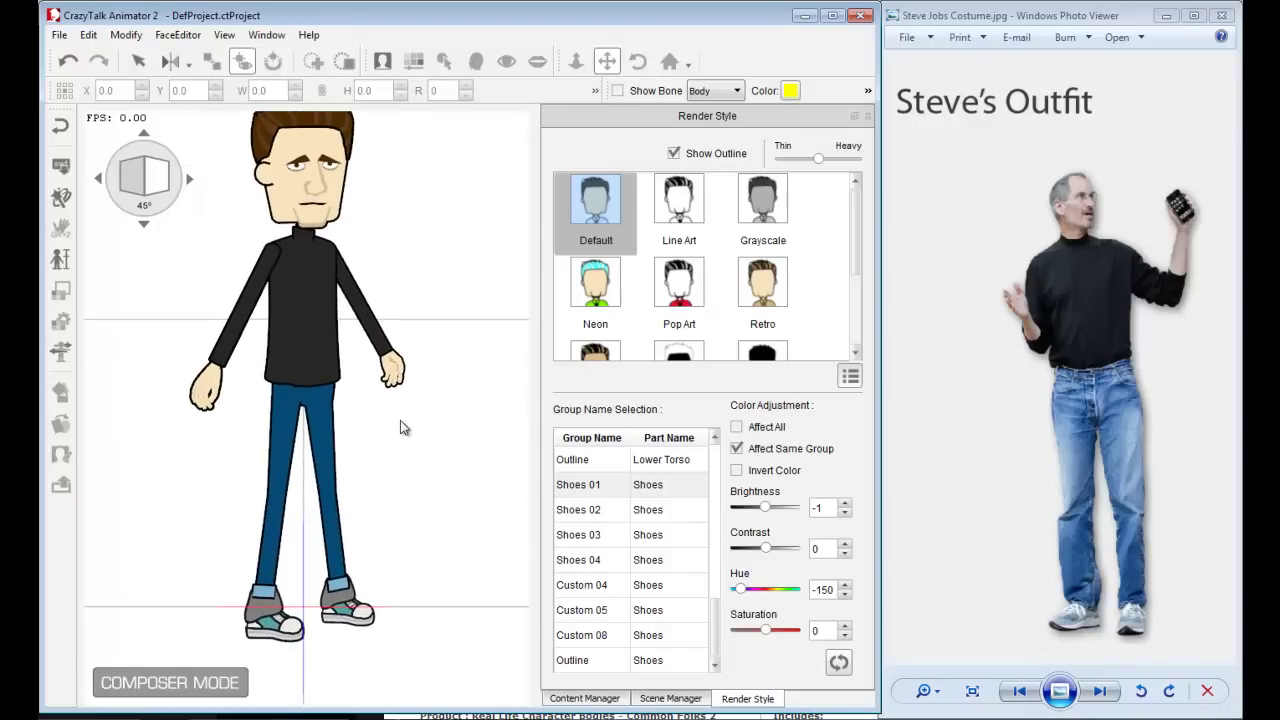
pyautogui.moveTo(406, 420); pyautogui.dragTo(406, 439)
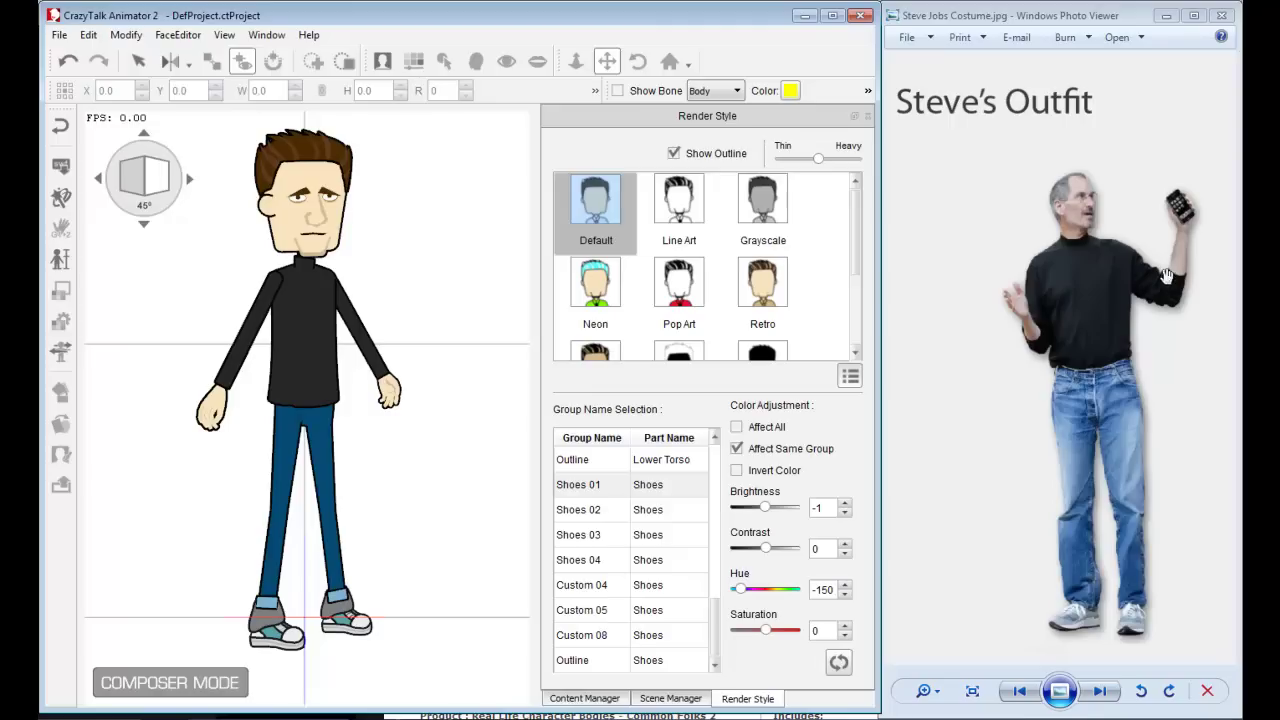
pyautogui.click(1076, 232)
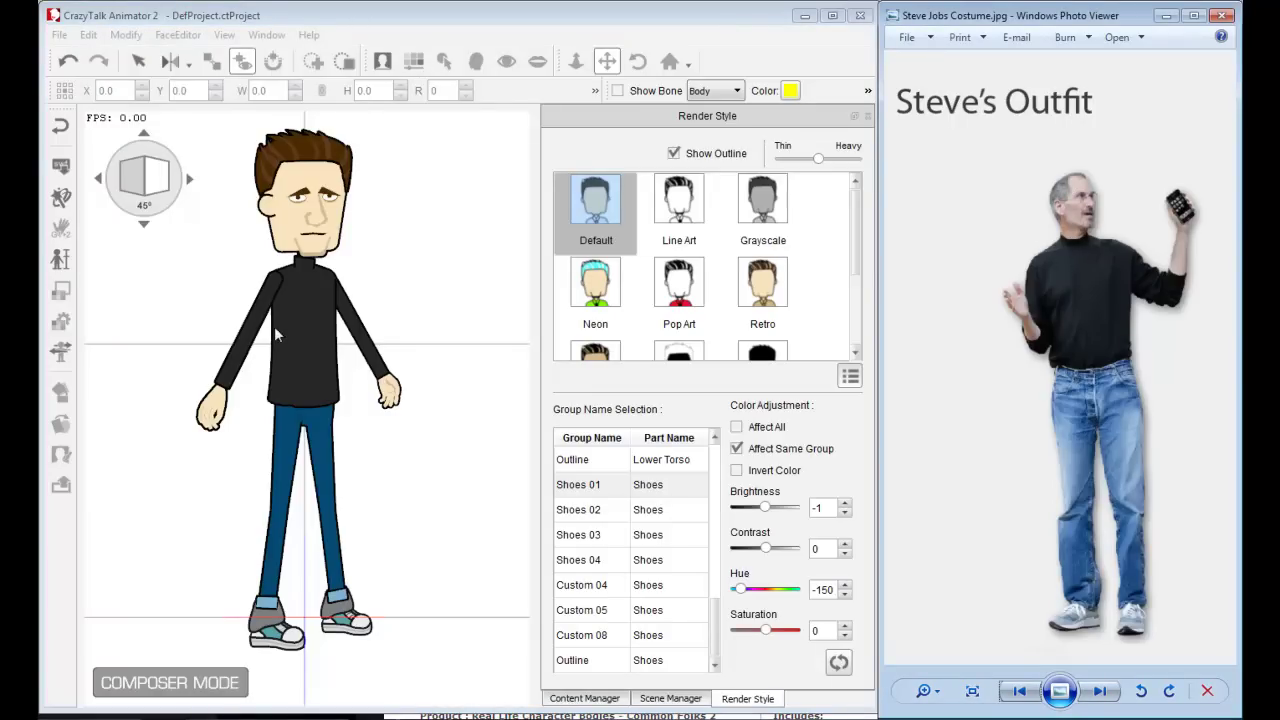
pyautogui.click(1100, 691)
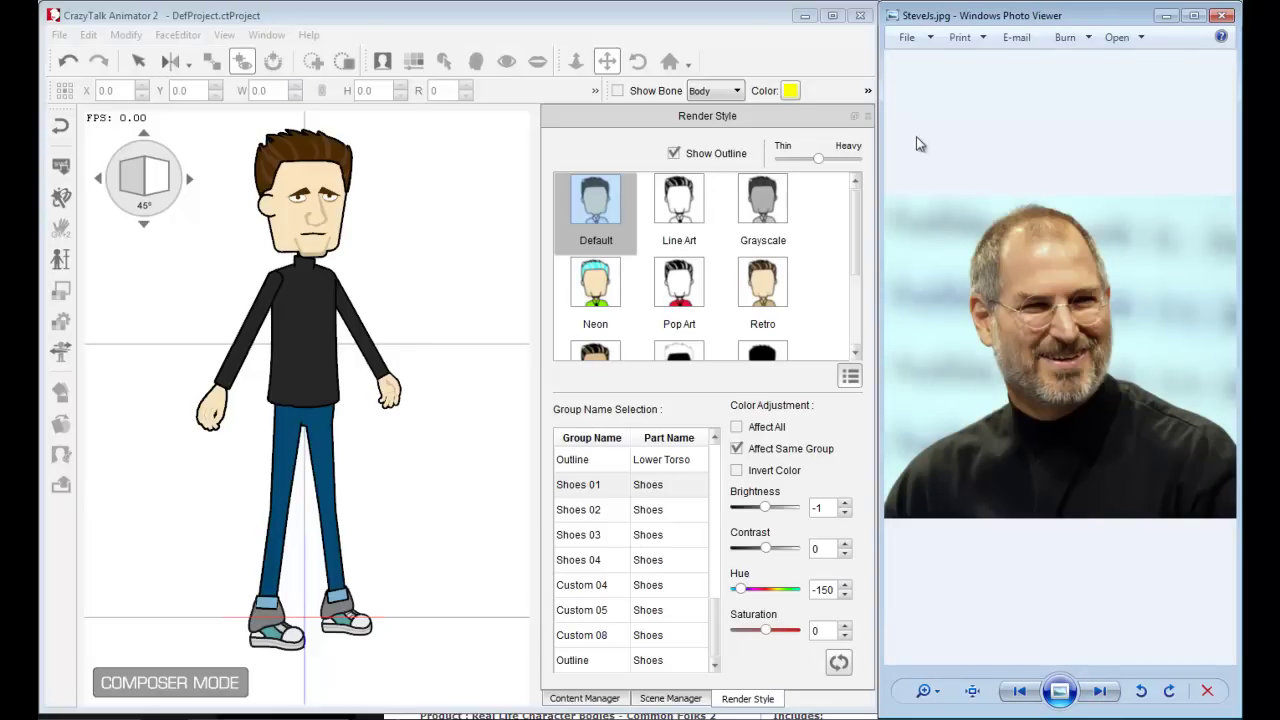
# - Close the colour settings, turn the character to the Front view, and zoom in
pyautogui.click(868, 117)
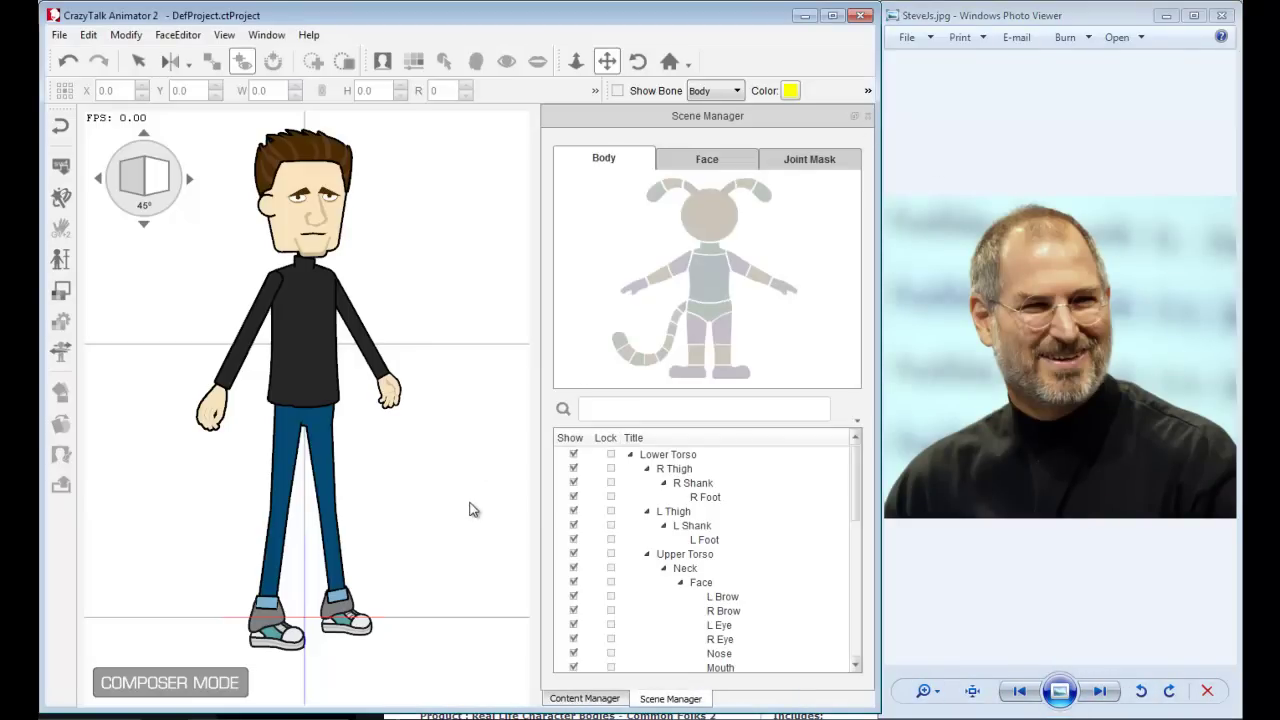
pyautogui.click(99, 177)
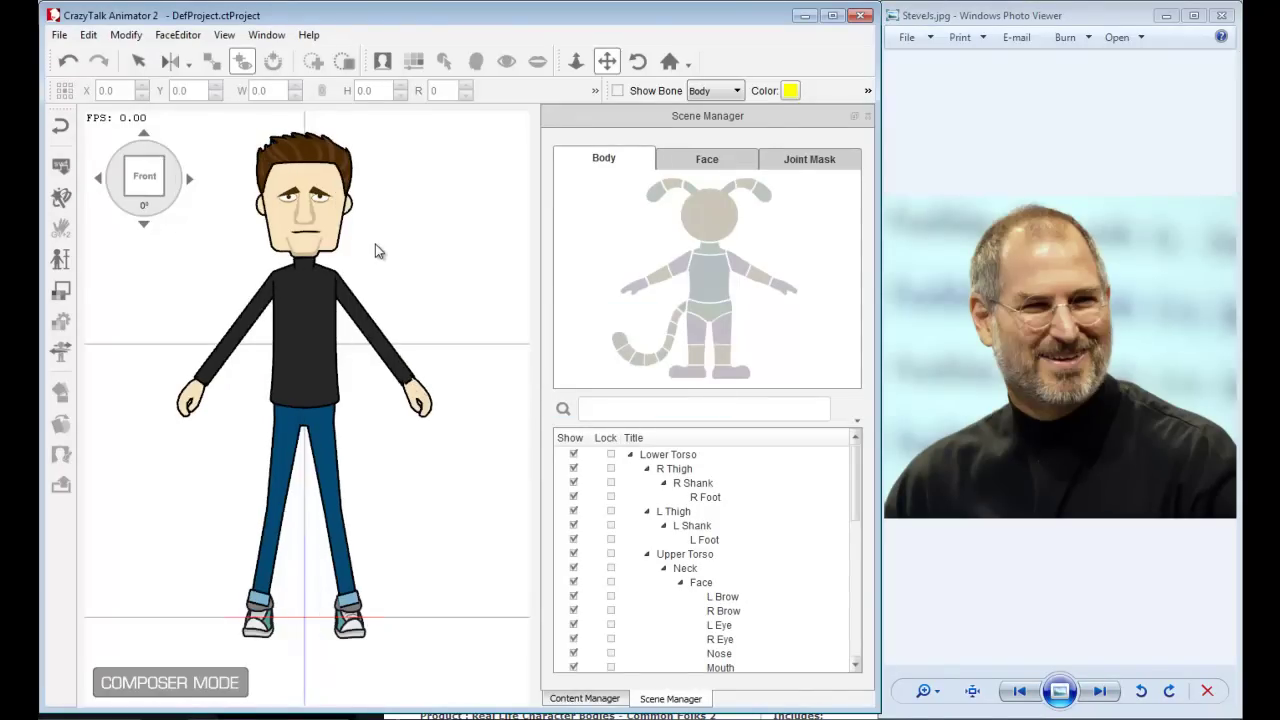
pyautogui.scroll(5, 375, 250)
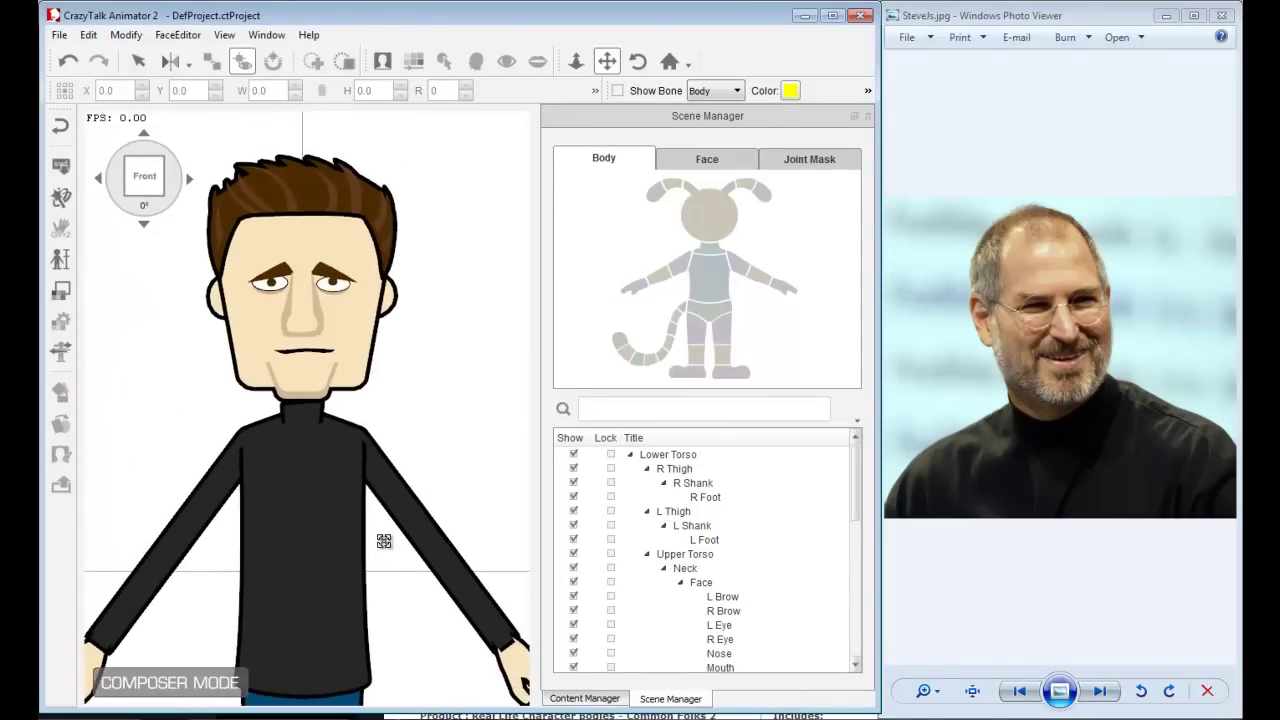
pyautogui.scroll(4, 384, 541)
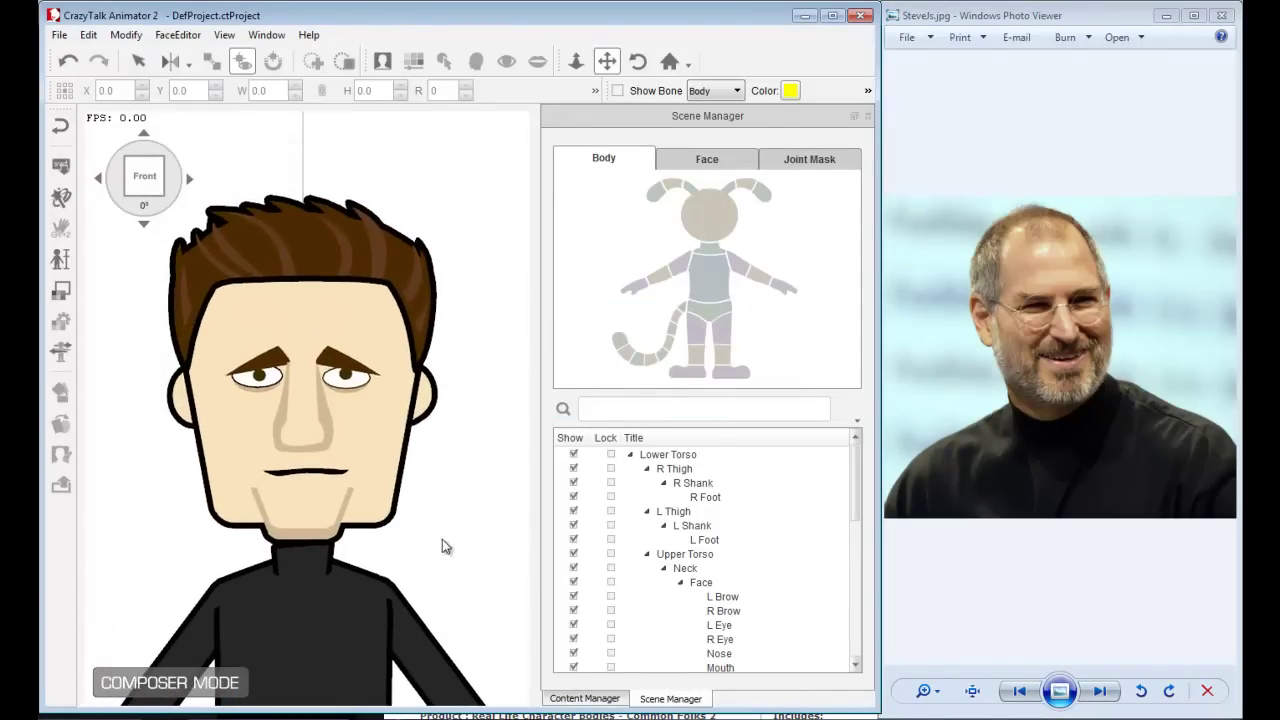
# - From Content Manager's Head > Face, open the Head Composer Kit folder and apply the bearded Face 02
pyautogui.click(593, 700)
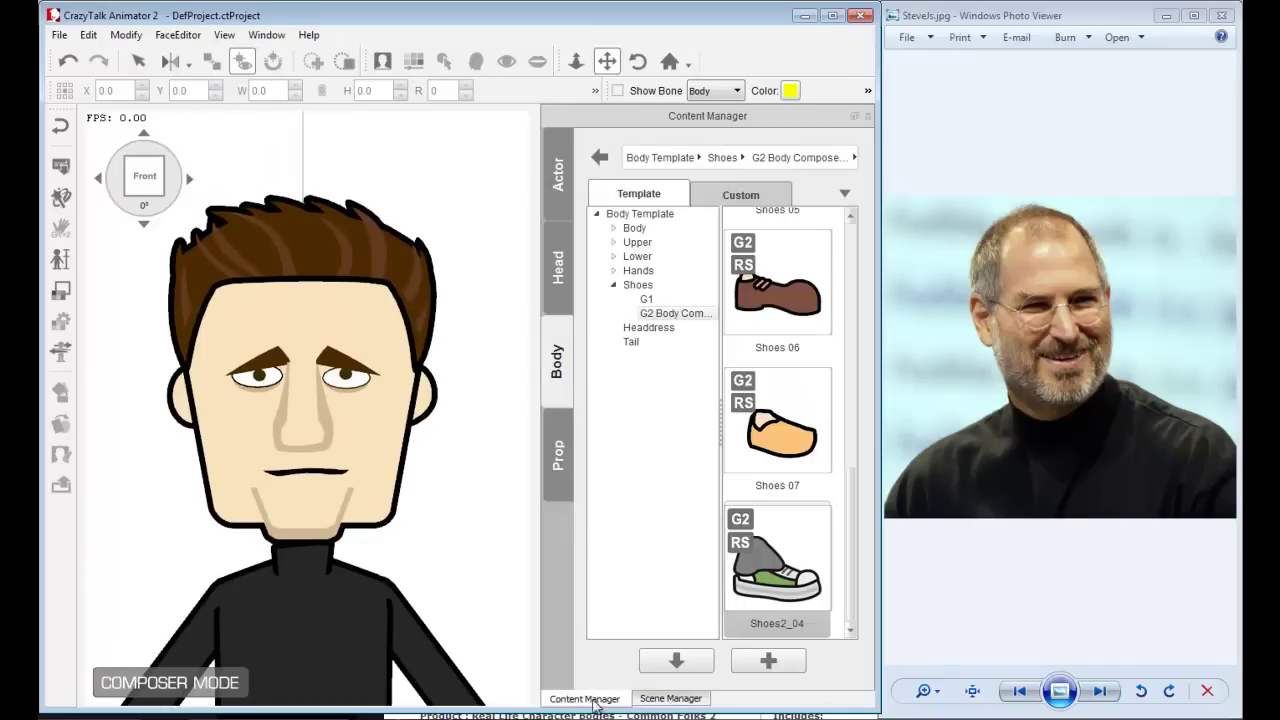
pyautogui.click(558, 268)
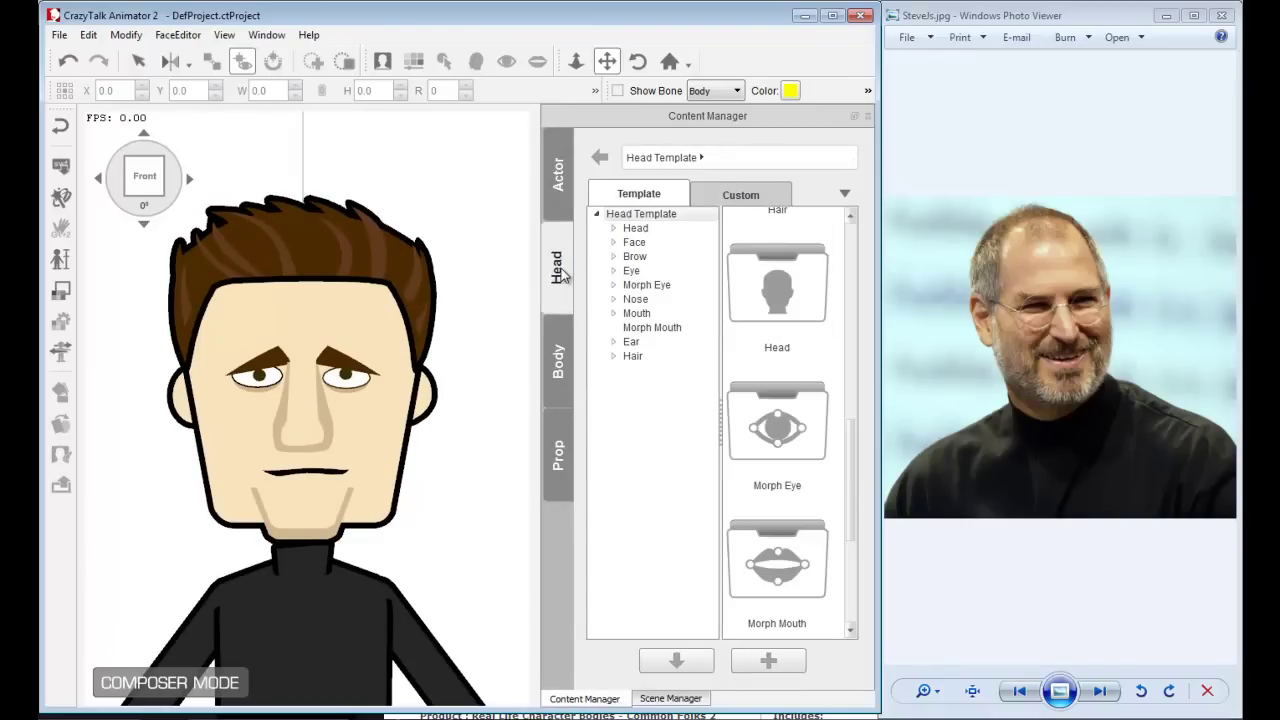
pyautogui.click(634, 242)
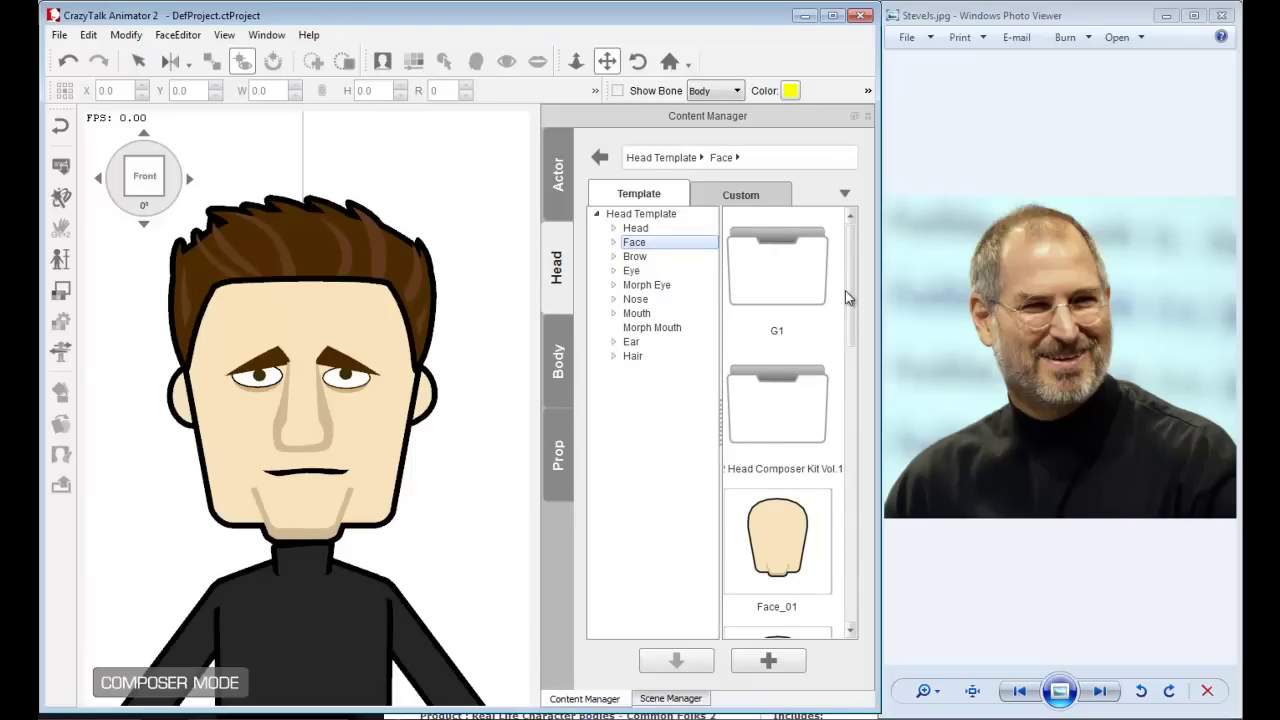
pyautogui.moveTo(848, 294); pyautogui.dragTo(858, 382)
pyautogui.moveTo(786, 360); pyautogui.dragTo(282, 376)
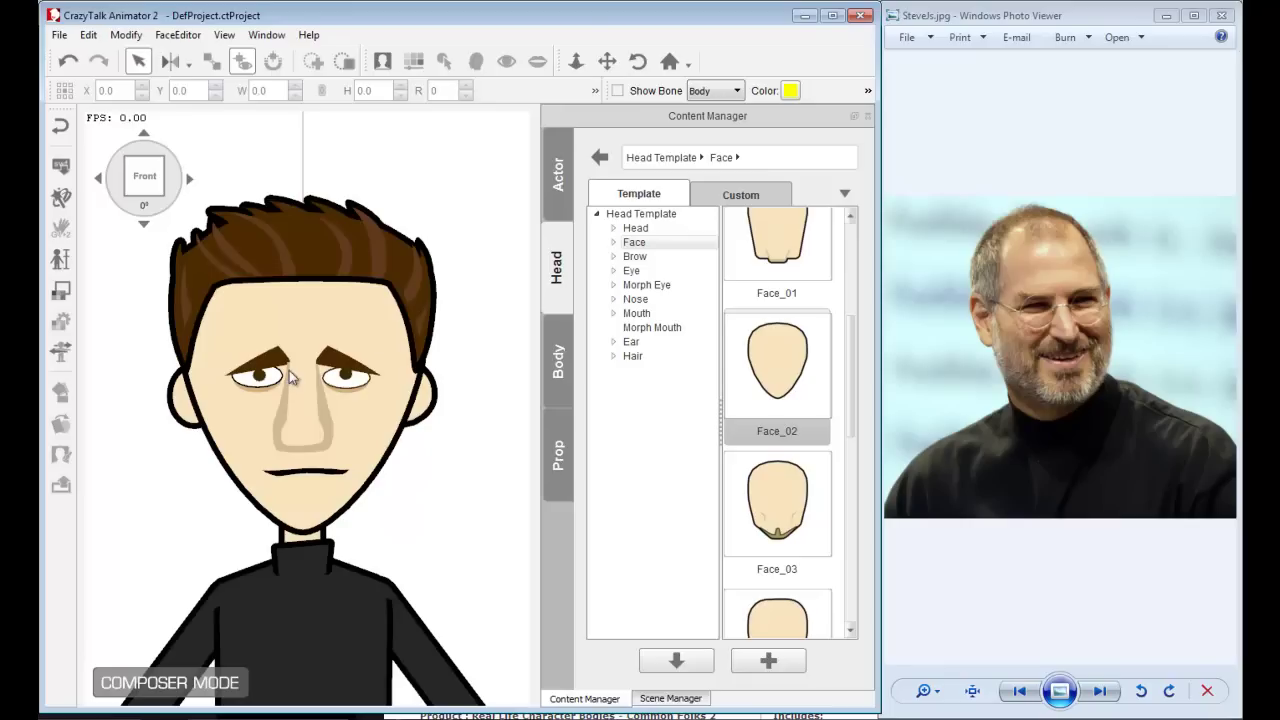
pyautogui.moveTo(855, 362); pyautogui.dragTo(851, 435)
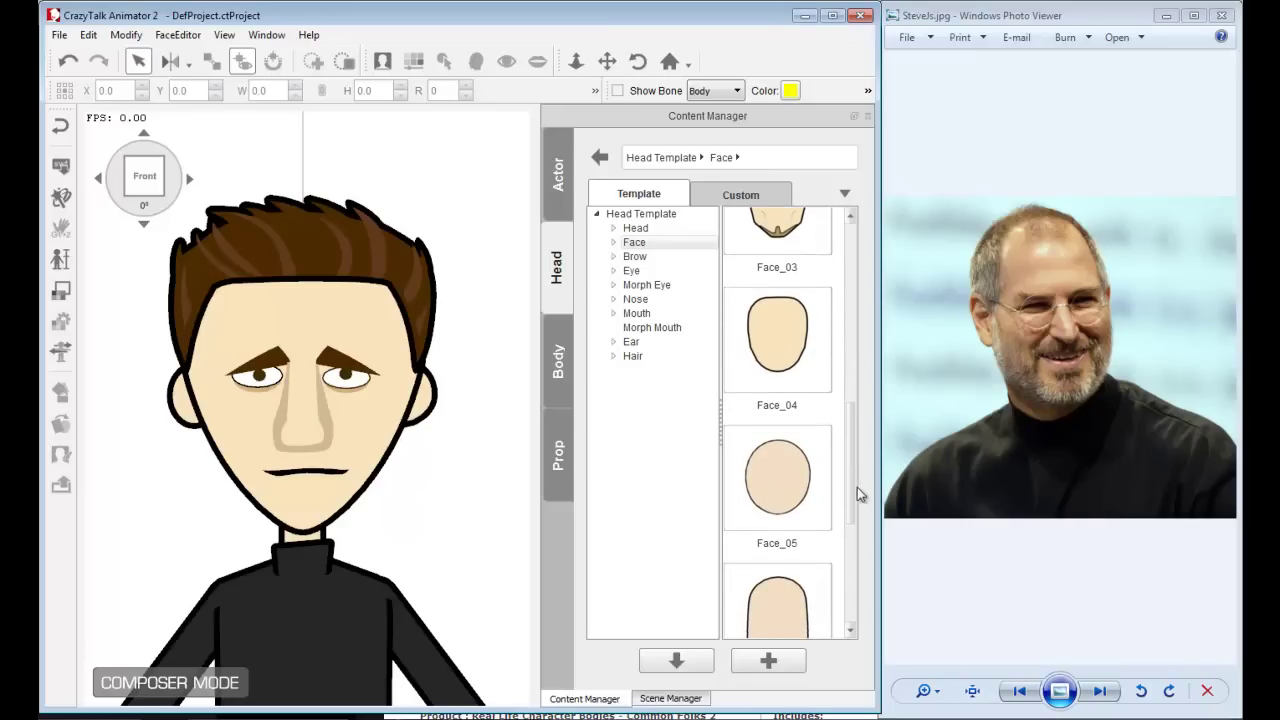
pyautogui.moveTo(857, 487); pyautogui.dragTo(858, 307)
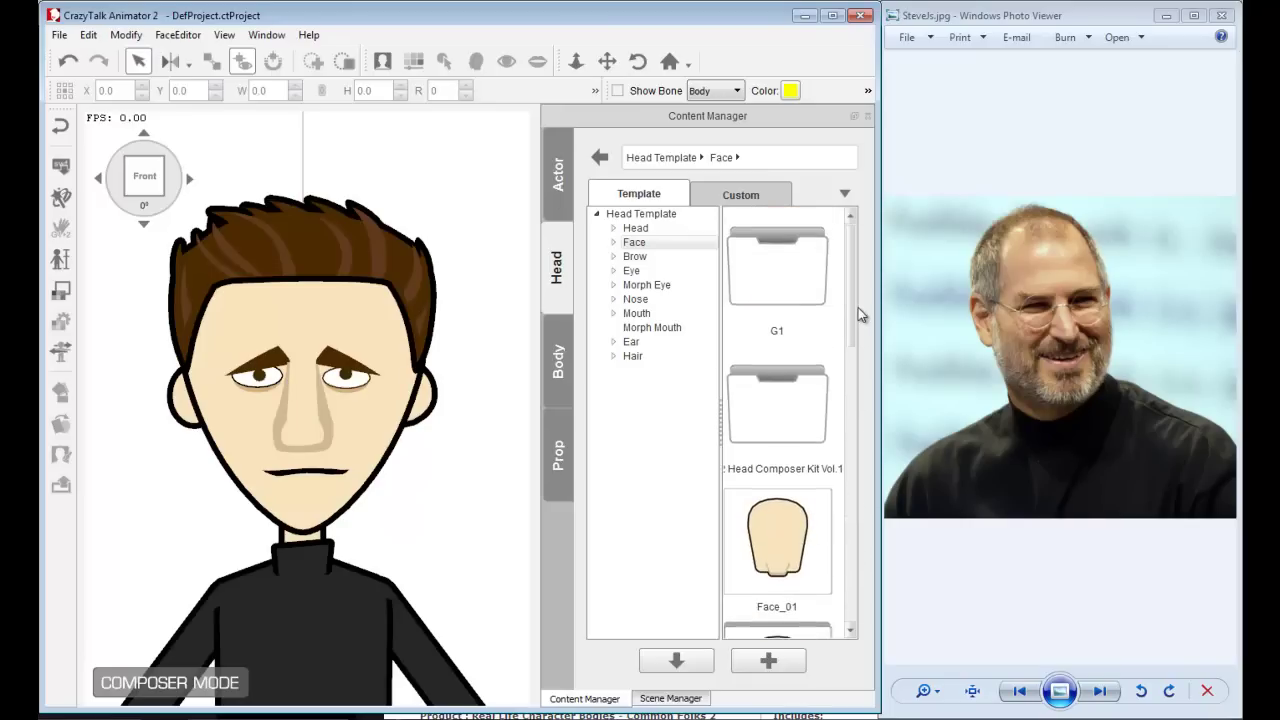
pyautogui.doubleClick(784, 395)
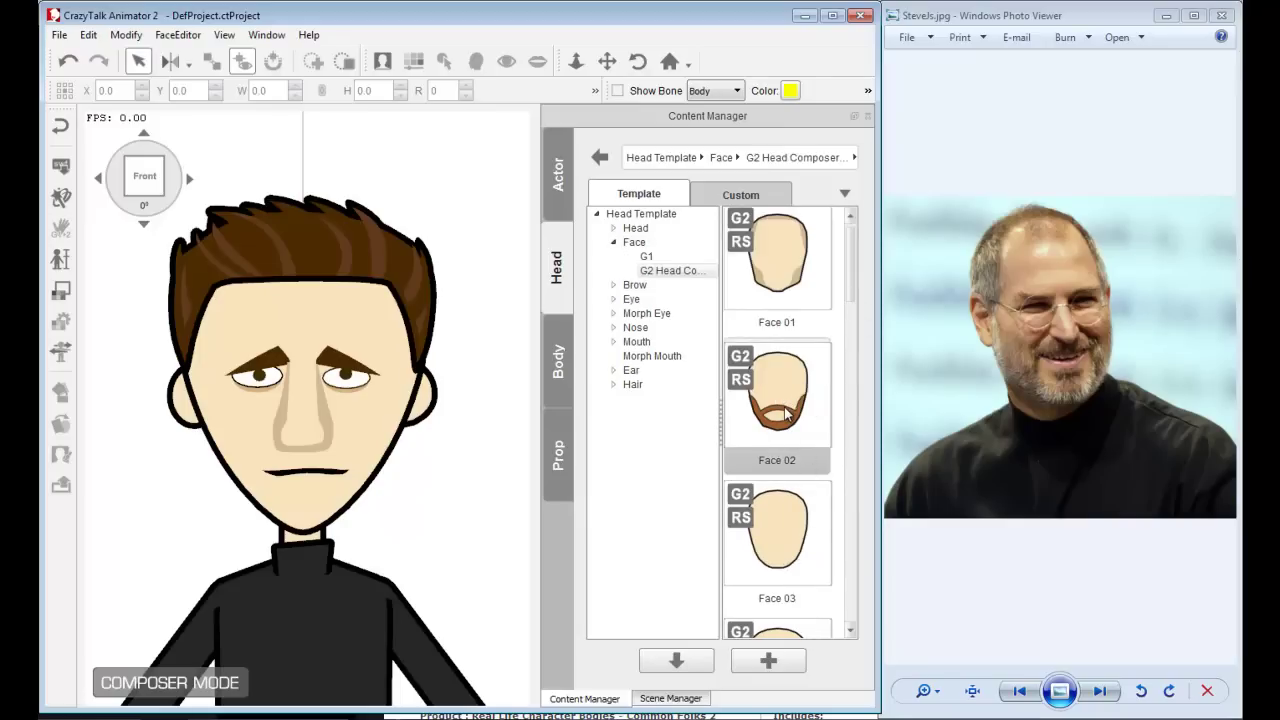
pyautogui.moveTo(787, 437); pyautogui.dragTo(330, 412)
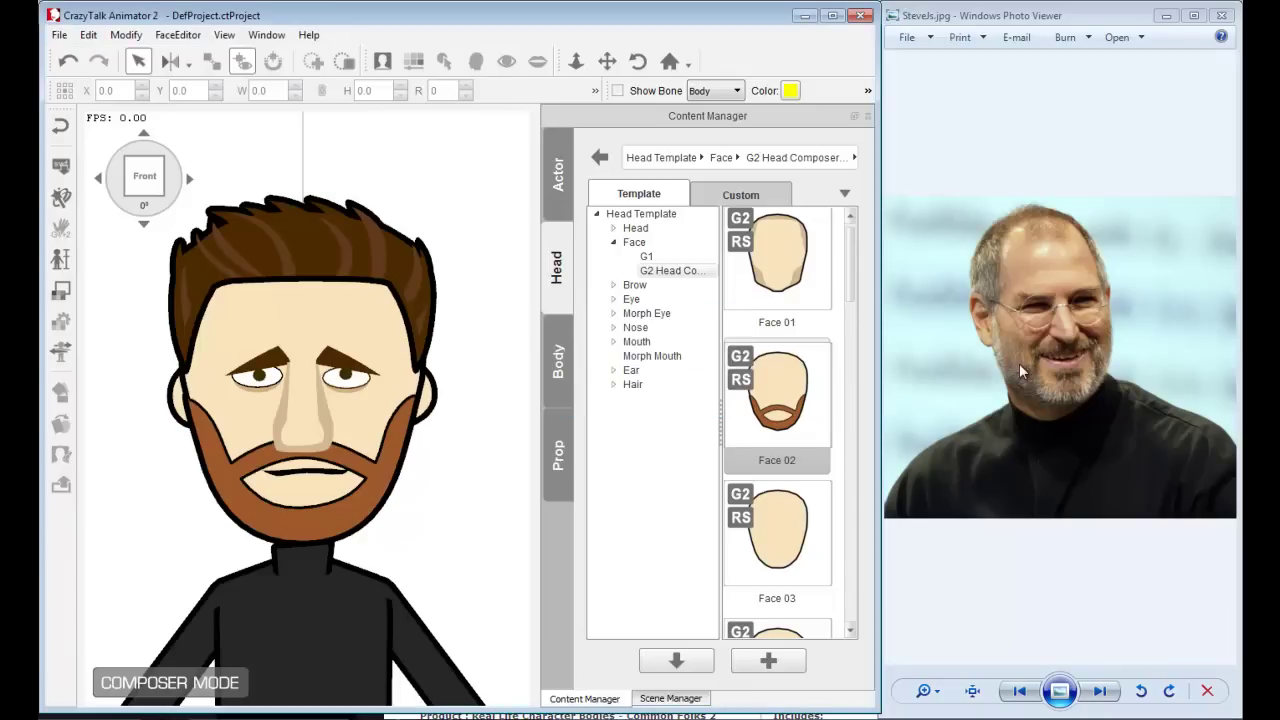
pyautogui.click(614, 243)
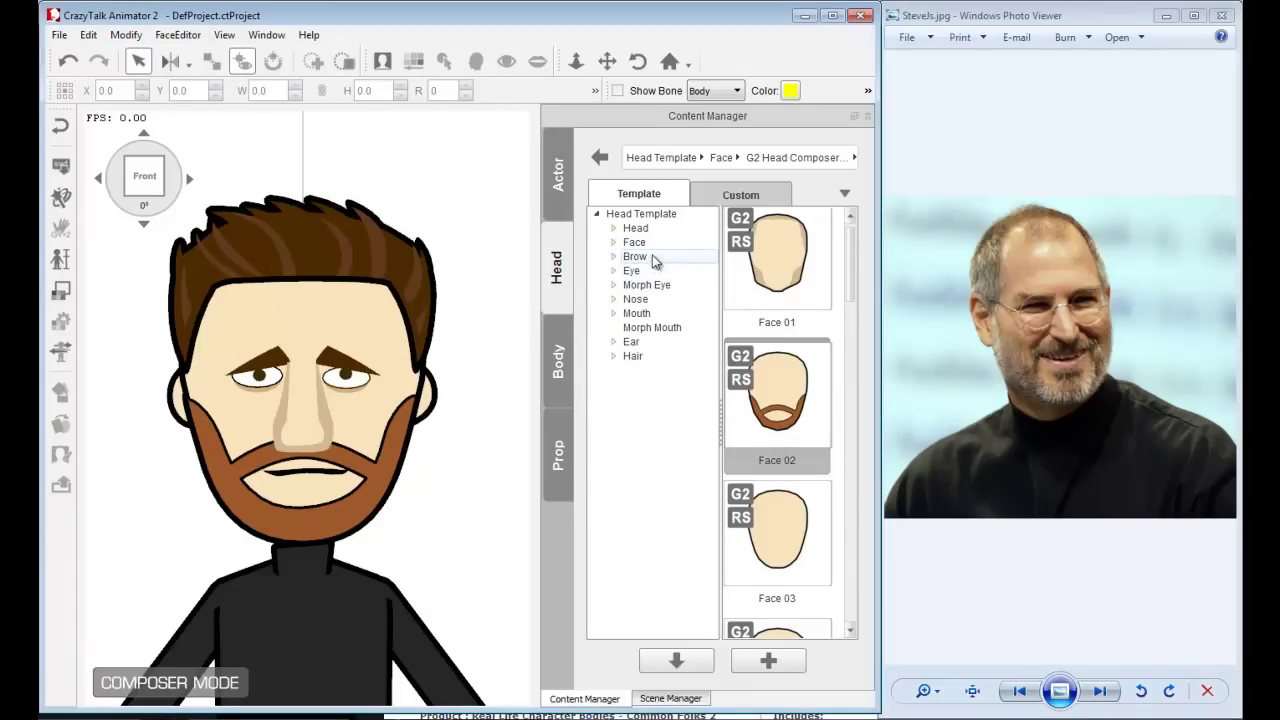
# - Replace the eyebrows with the thicker, angled Brow 05 from the Head Composer Kit
pyautogui.click(641, 258)
pyautogui.scroll(-1, 855, 313)
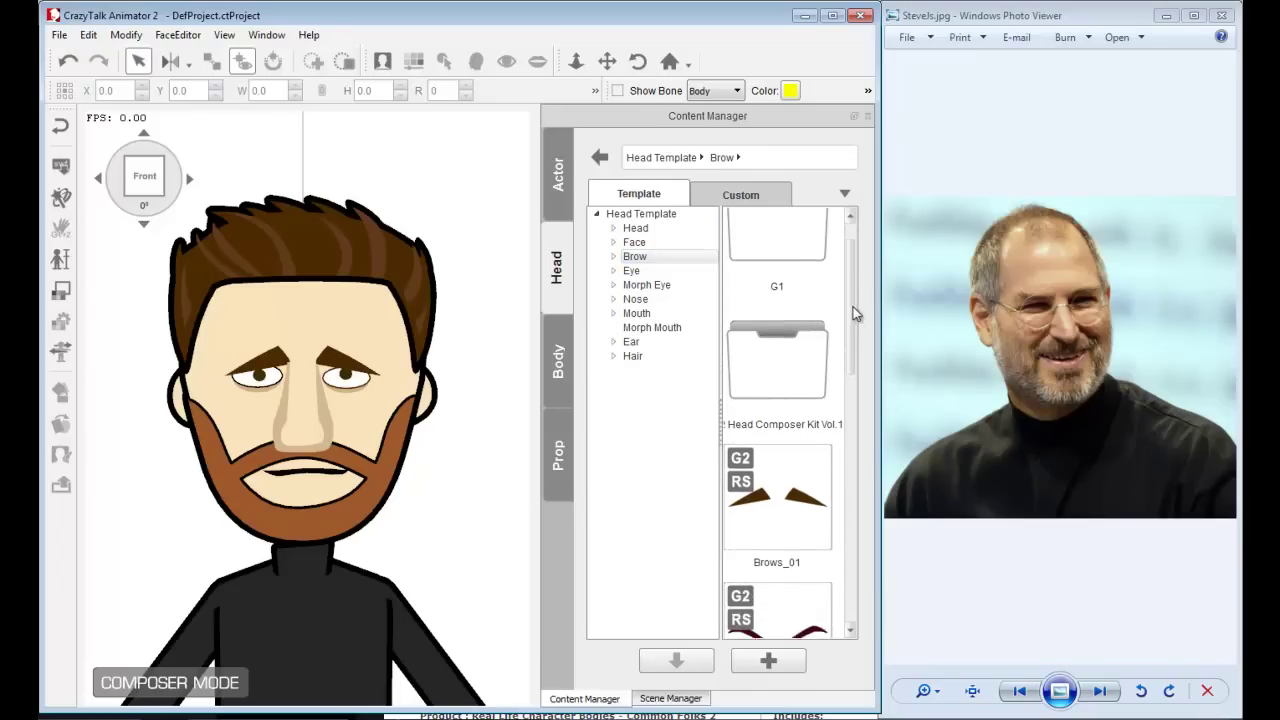
pyautogui.scroll(-1, 855, 313)
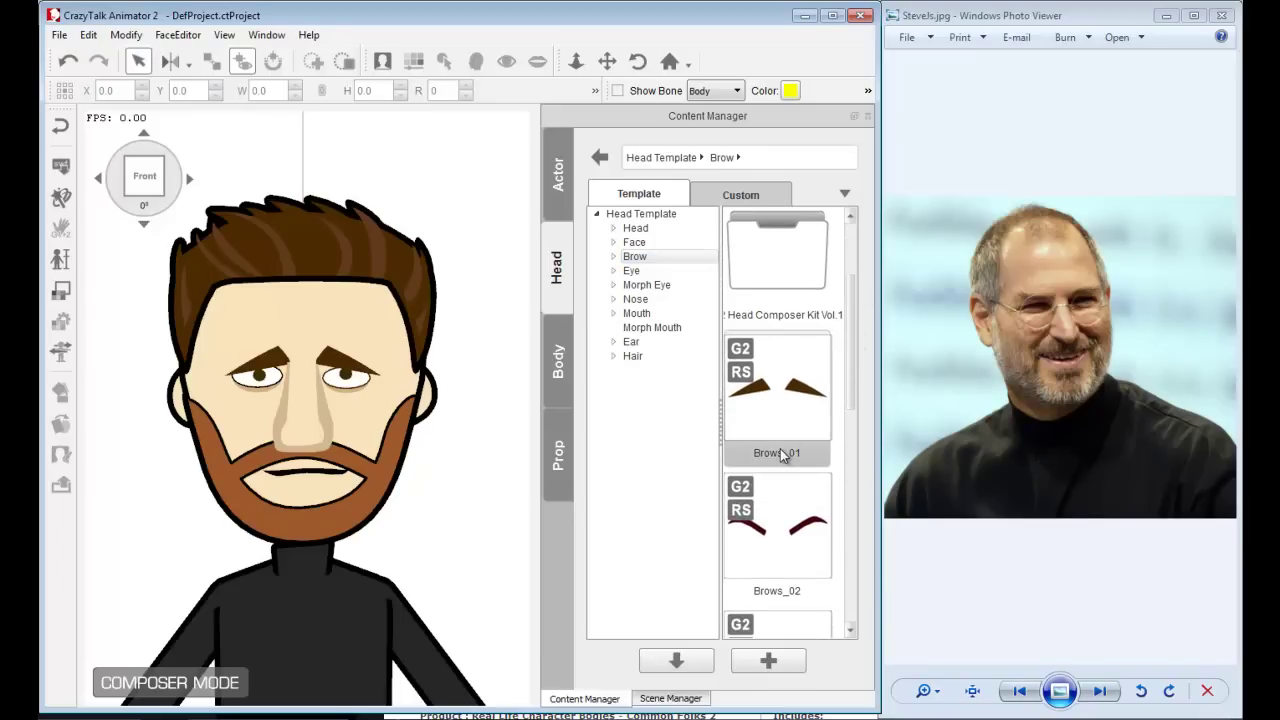
pyautogui.doubleClick(779, 267)
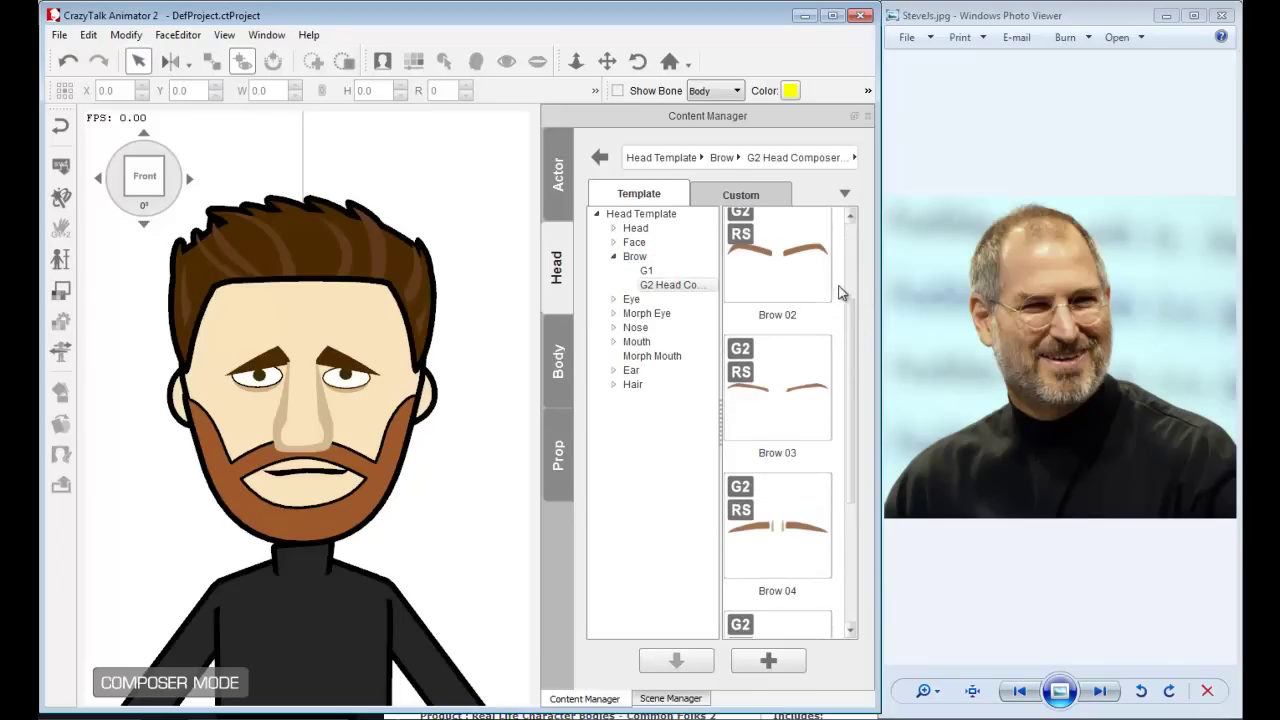
pyautogui.scroll(-1, 854, 323)
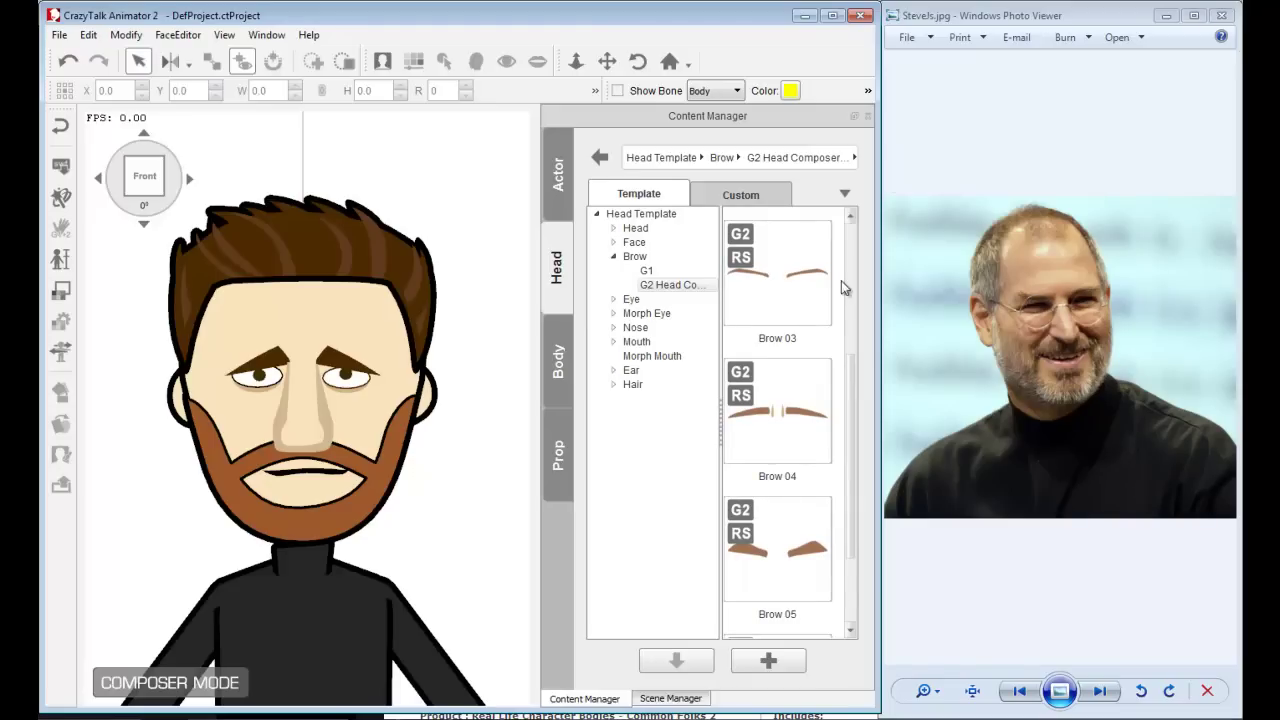
pyautogui.scroll(-1, 852, 426)
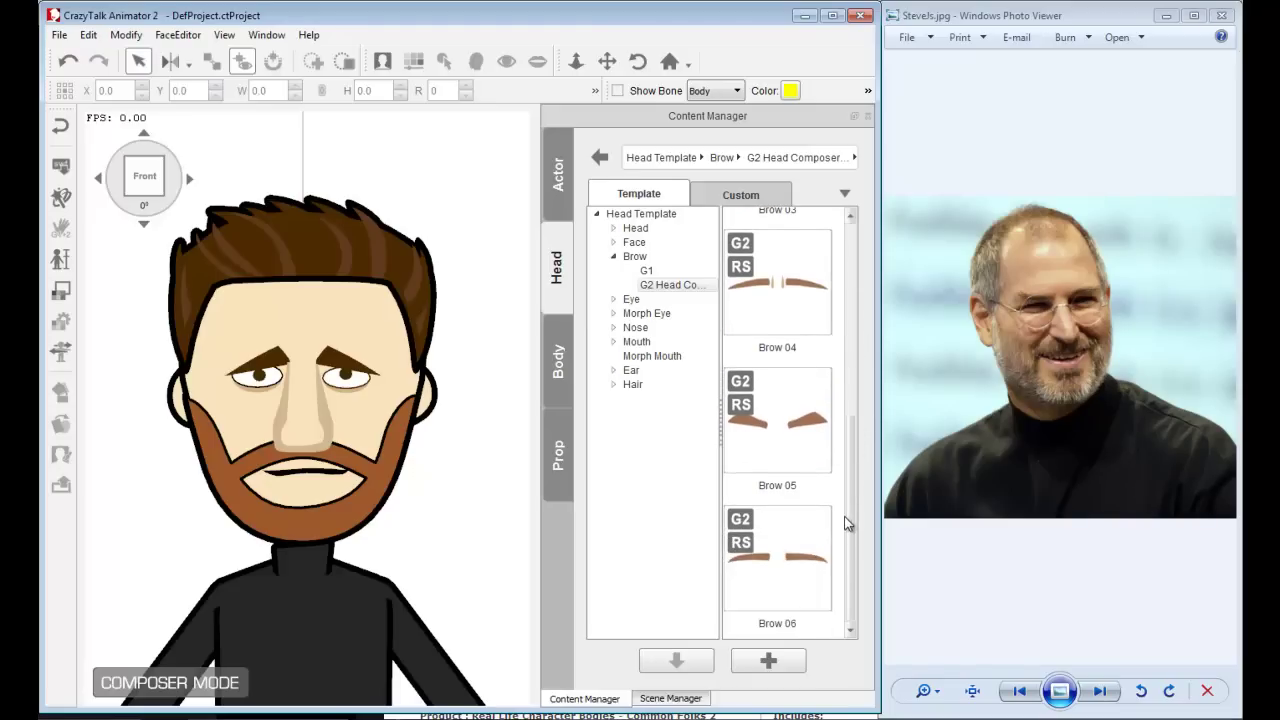
pyautogui.moveTo(815, 448); pyautogui.dragTo(302, 352)
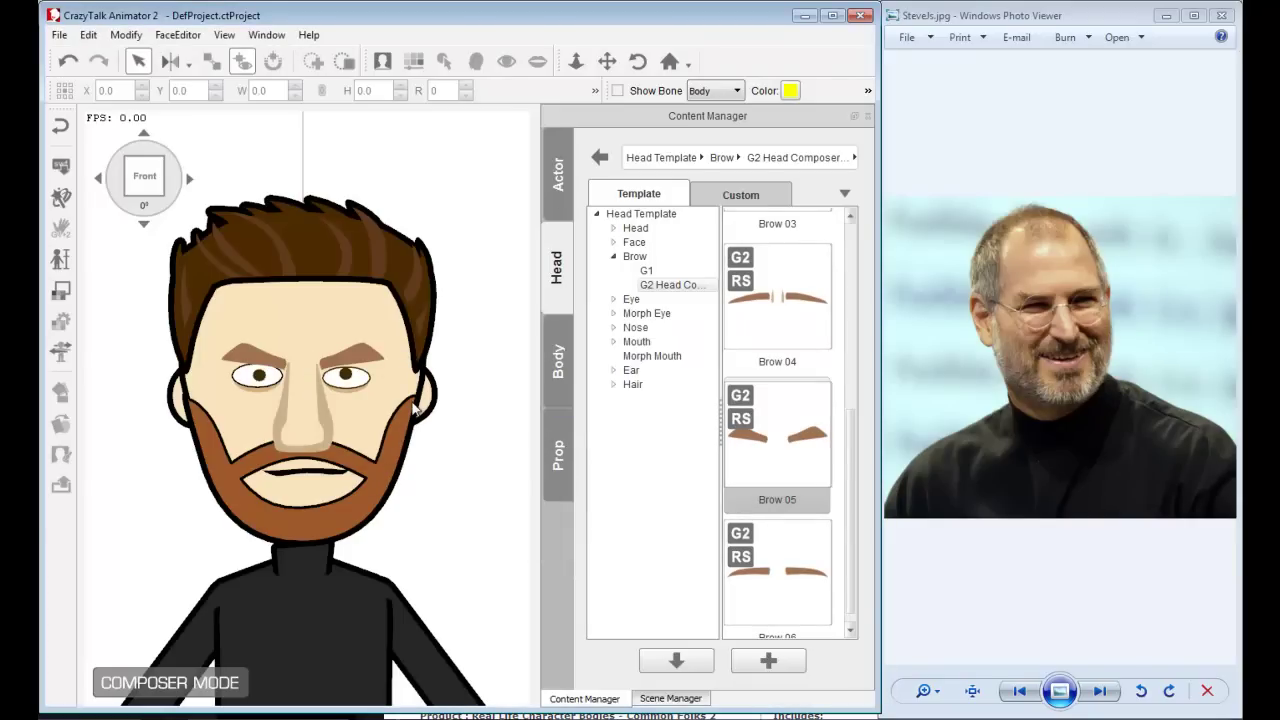
pyautogui.click(613, 256)
# - Compare Eye 05 and Eye 02 in the Head Composer Kit, then apply Eye 02 to the face
pyautogui.click(631, 270)
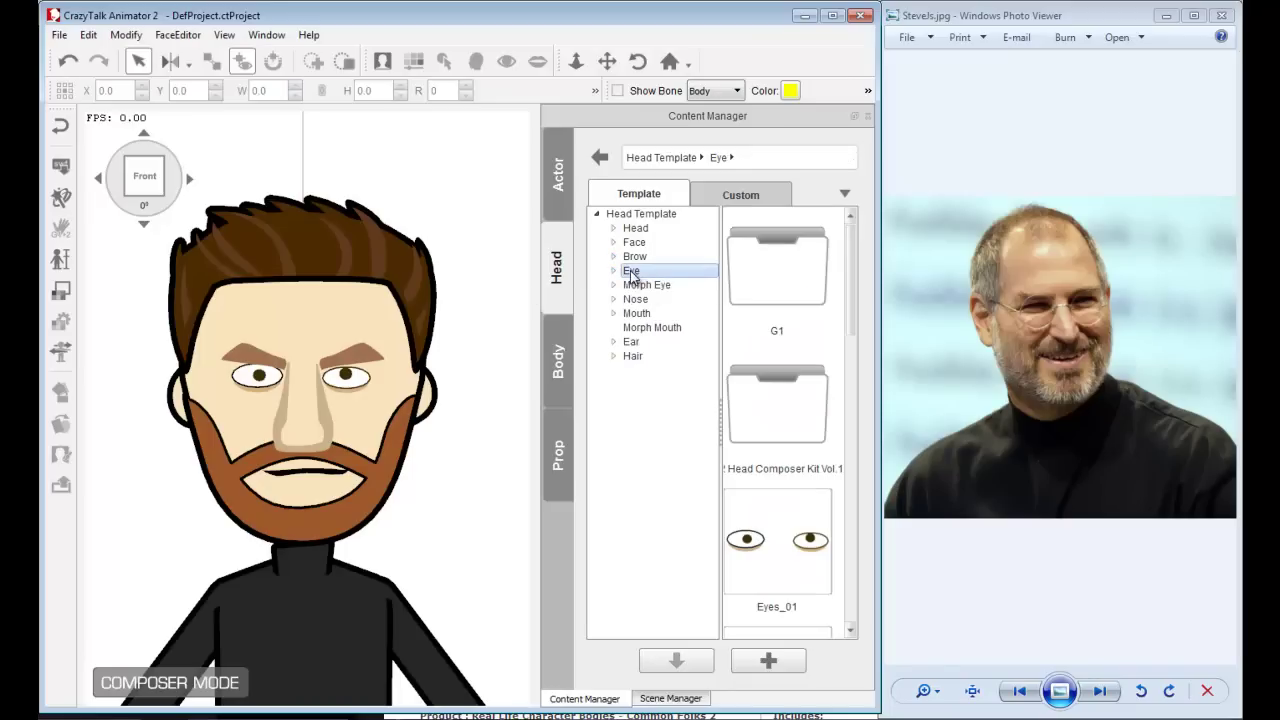
pyautogui.scroll(-1, 851, 291)
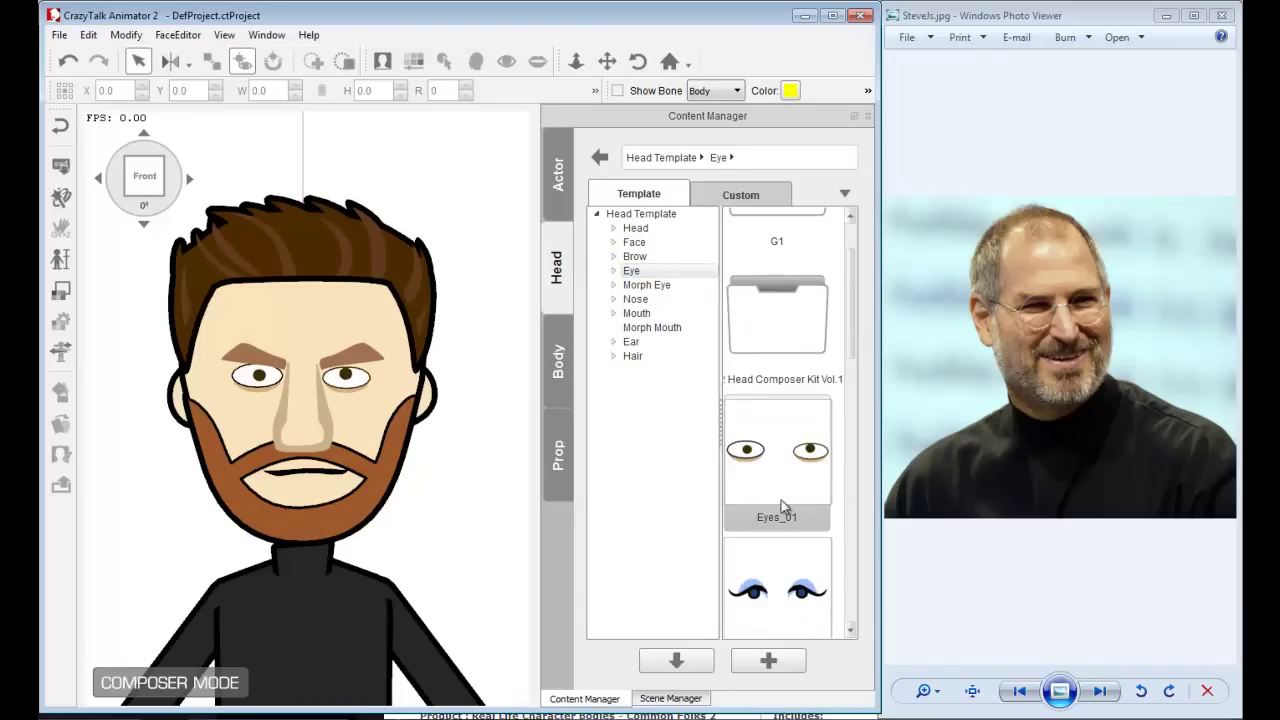
pyautogui.doubleClick(763, 313)
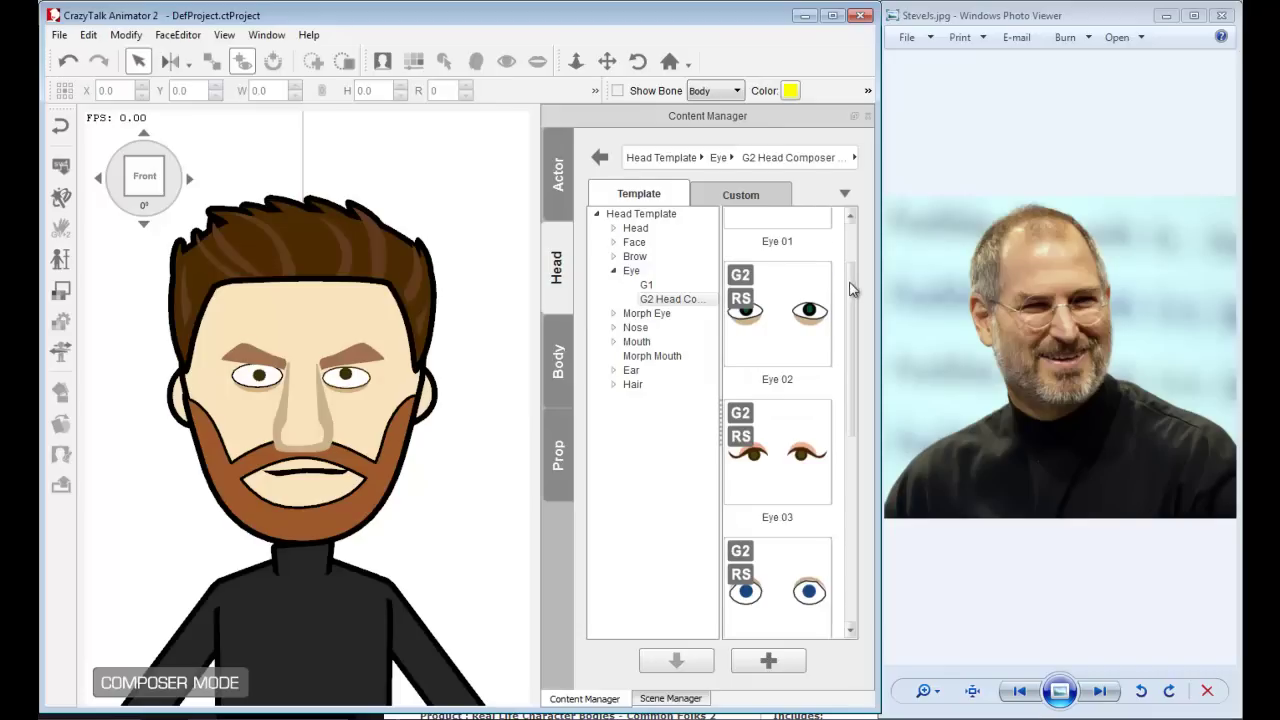
pyautogui.scroll(1, 848, 285)
pyautogui.scroll(-1, 848, 270)
pyautogui.moveTo(848, 270); pyautogui.dragTo(857, 419)
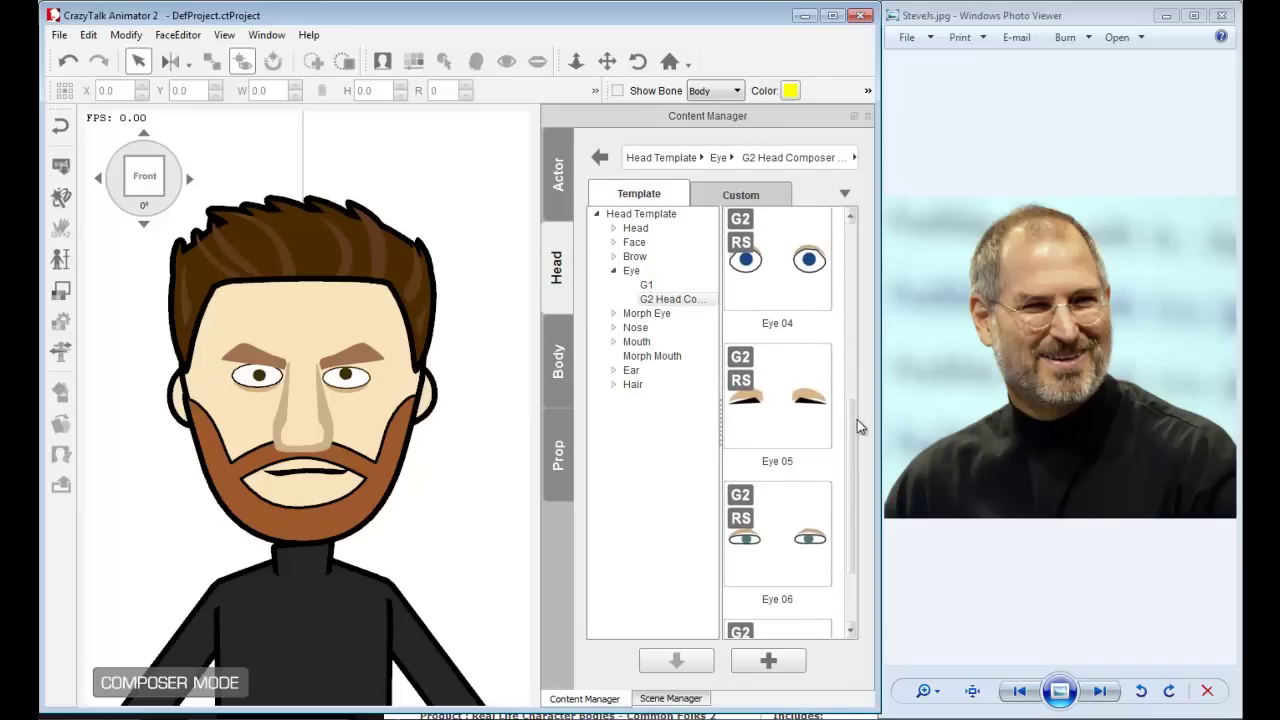
pyautogui.click(797, 423)
pyautogui.moveTo(855, 463); pyautogui.dragTo(852, 320)
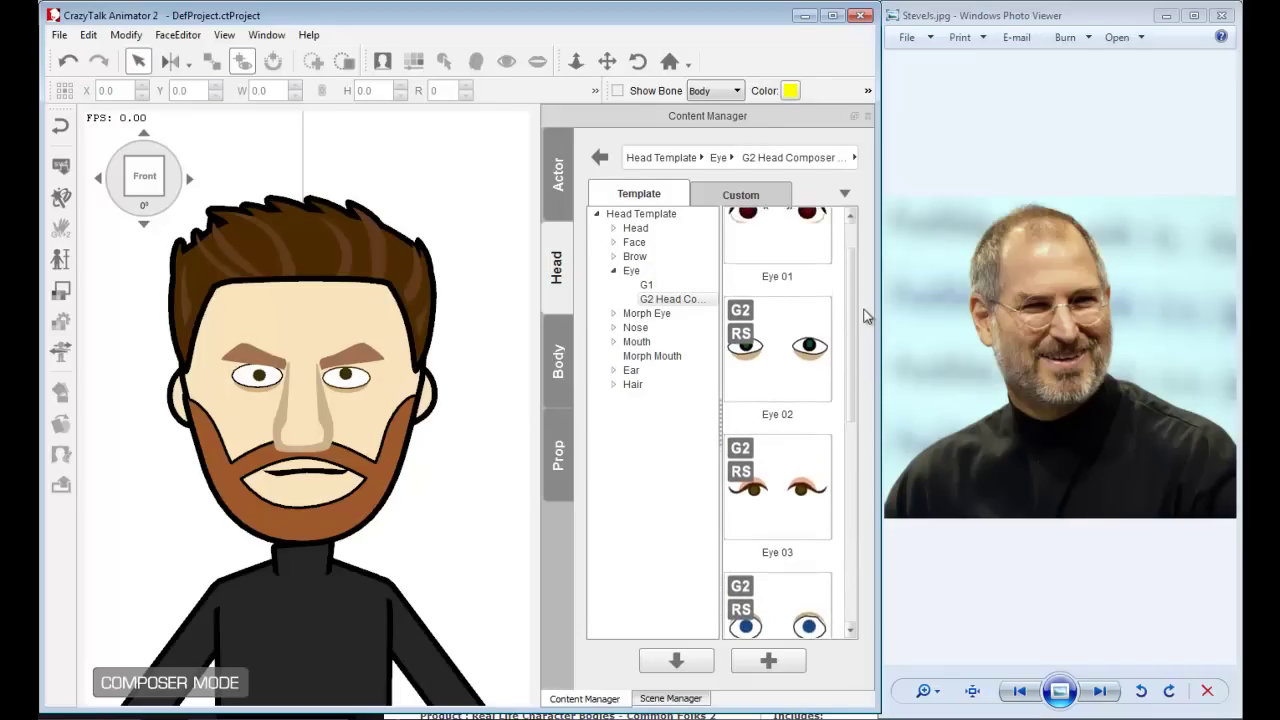
pyautogui.click(782, 381)
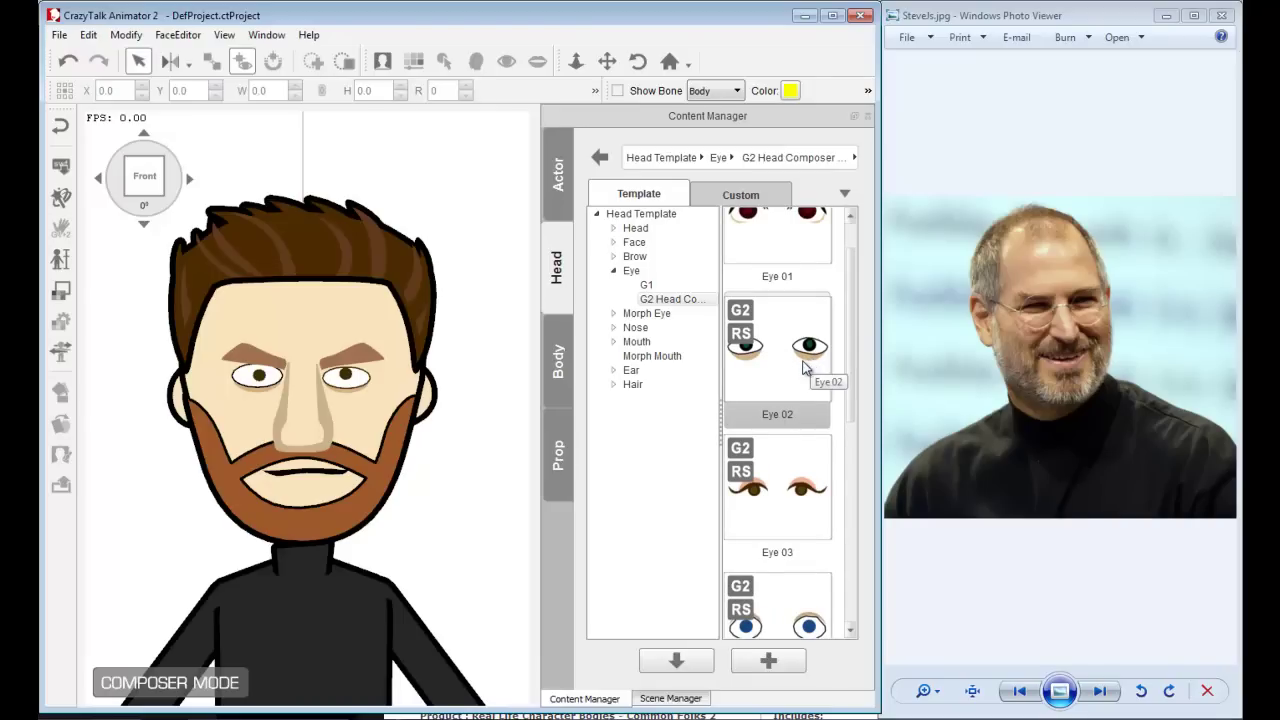
pyautogui.moveTo(786, 358); pyautogui.dragTo(314, 358)
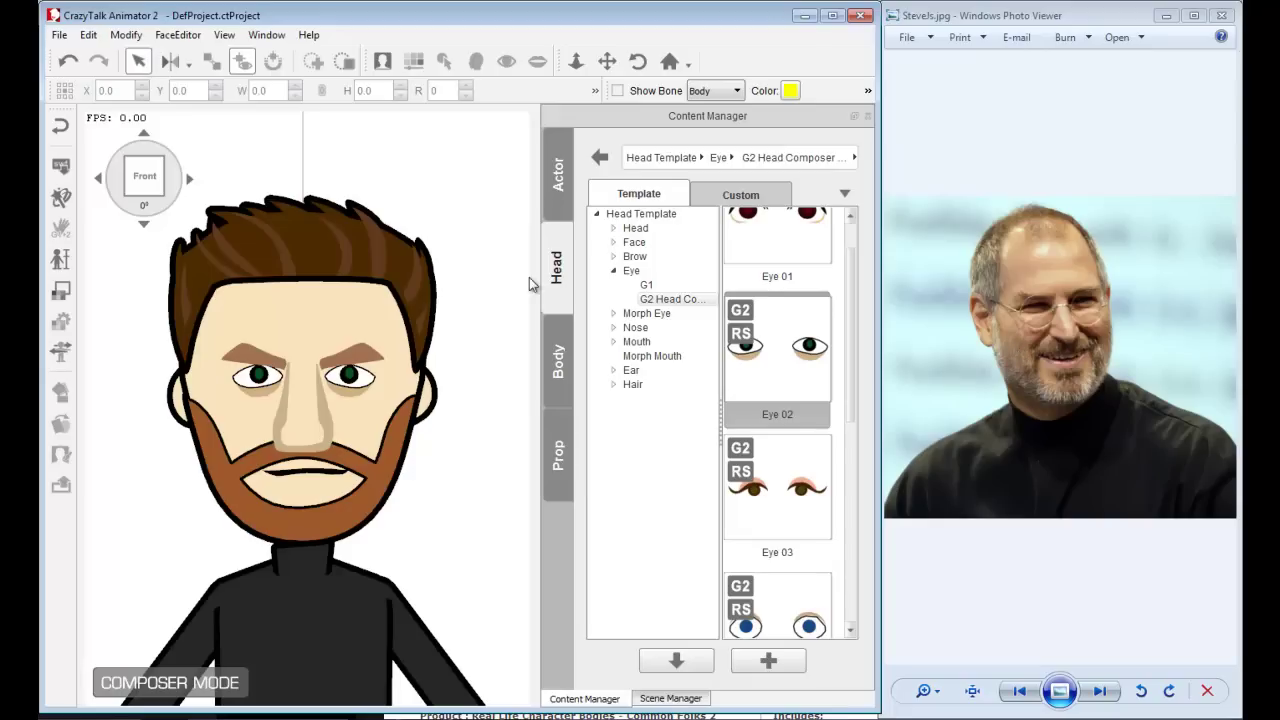
pyautogui.click(614, 271)
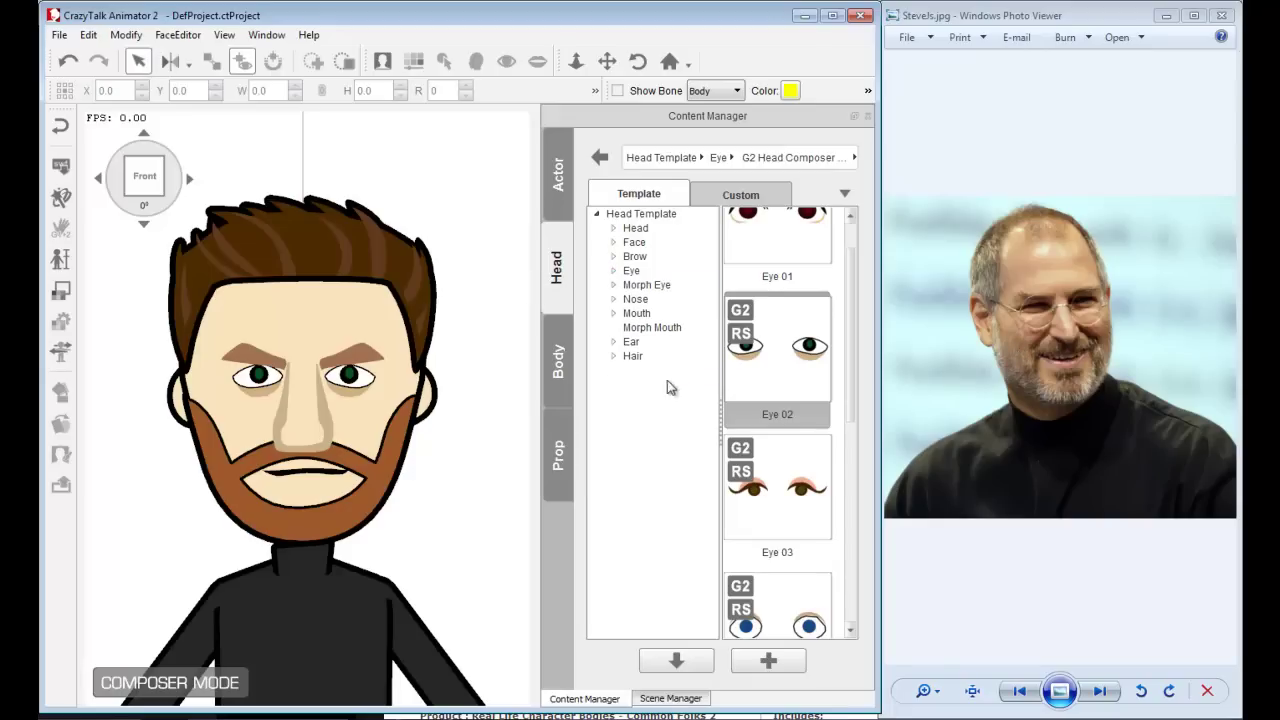
# - Apply Nose 11 from the Head Composer Kit, giving the face round black glasses
pyautogui.click(637, 298)
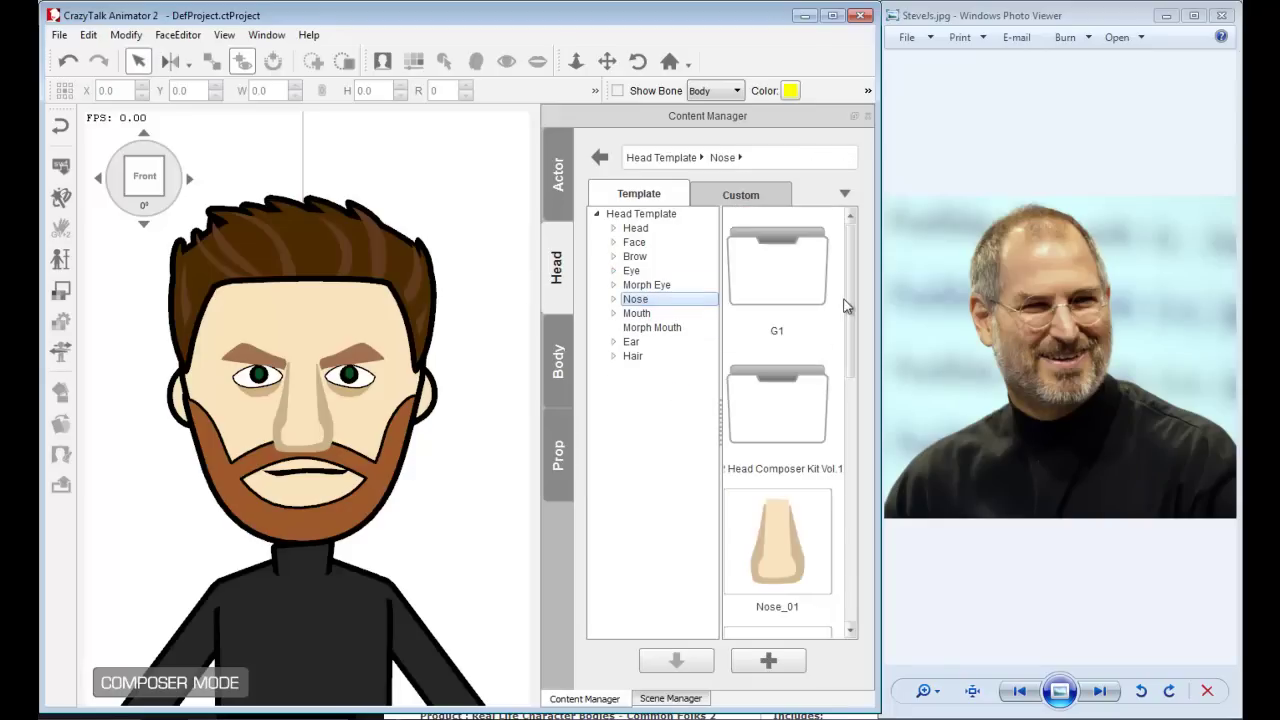
pyautogui.moveTo(849, 288); pyautogui.dragTo(850, 320)
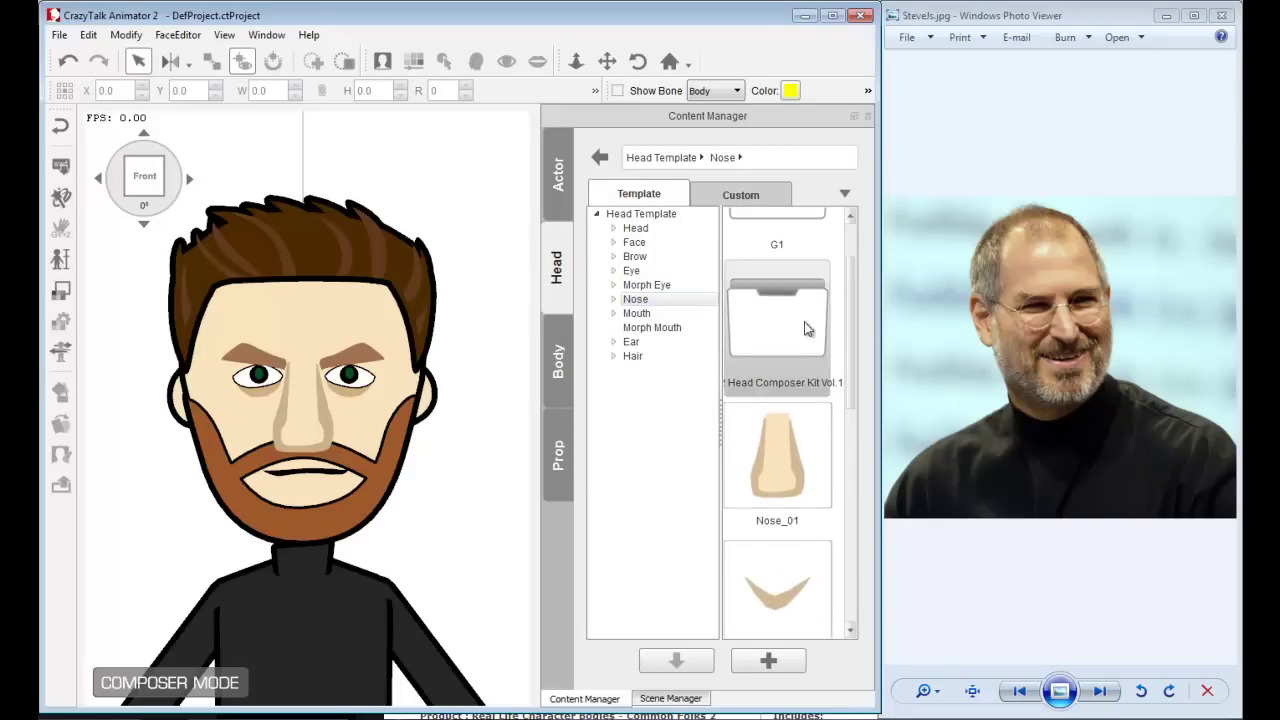
pyautogui.doubleClick(777, 300)
pyautogui.moveTo(852, 265); pyautogui.dragTo(850, 251)
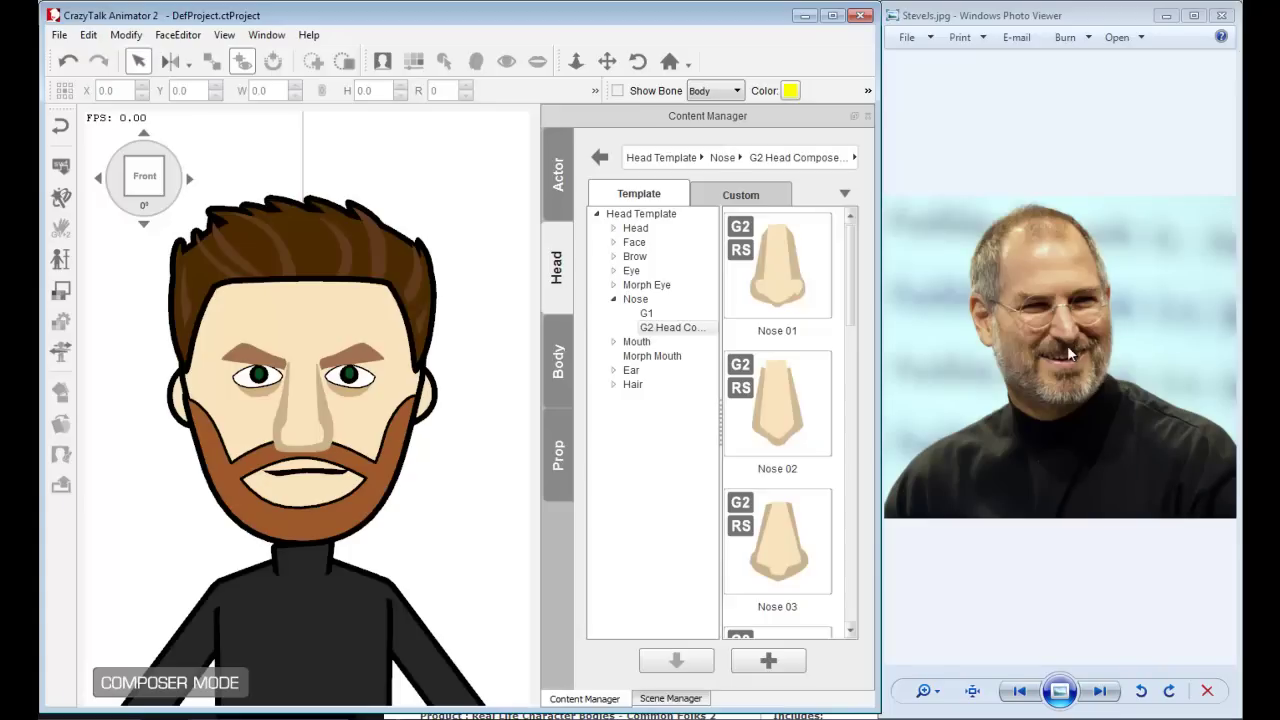
pyautogui.click(787, 403)
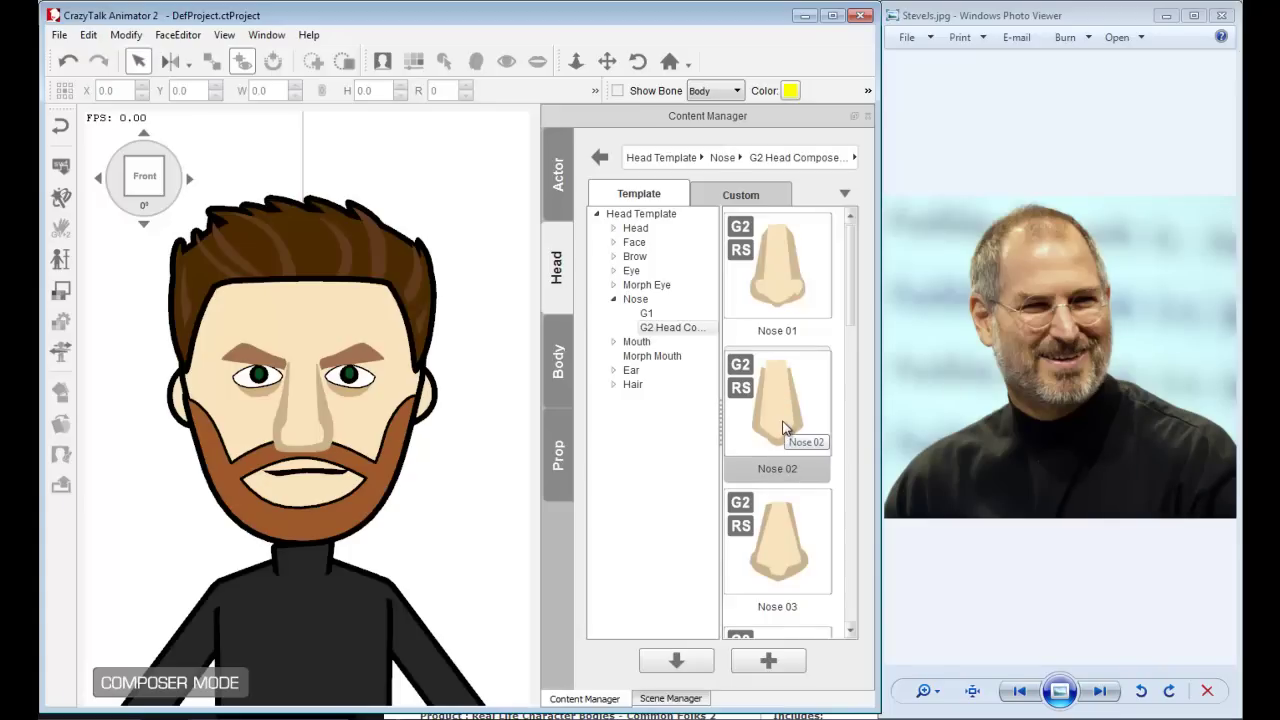
pyautogui.click(784, 428)
pyautogui.moveTo(850, 287); pyautogui.dragTo(850, 581)
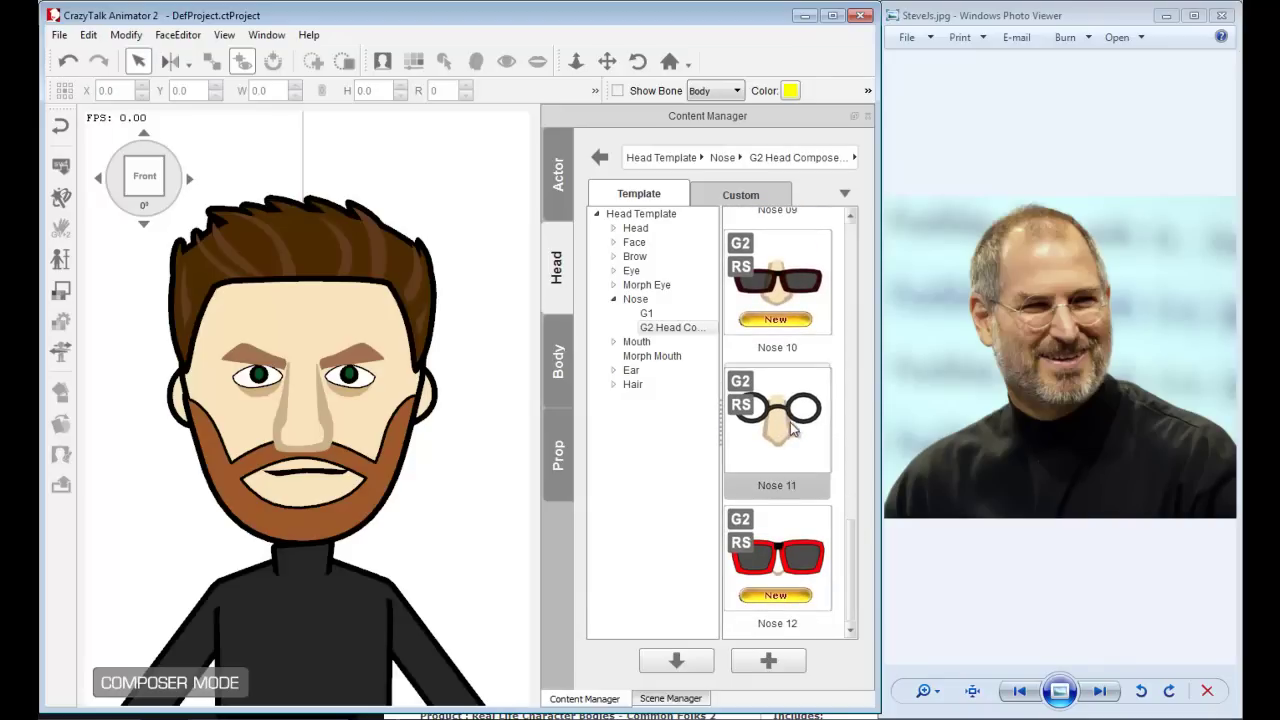
pyautogui.moveTo(792, 432); pyautogui.dragTo(317, 402)
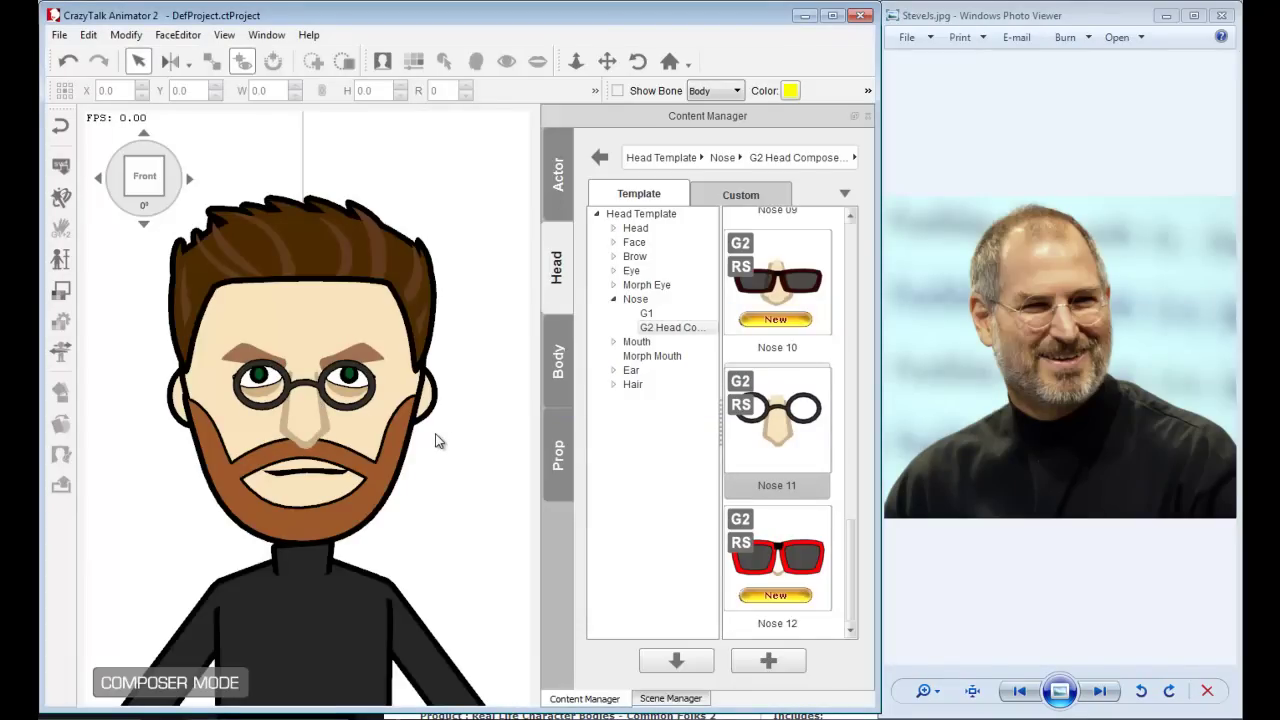
pyautogui.click(613, 299)
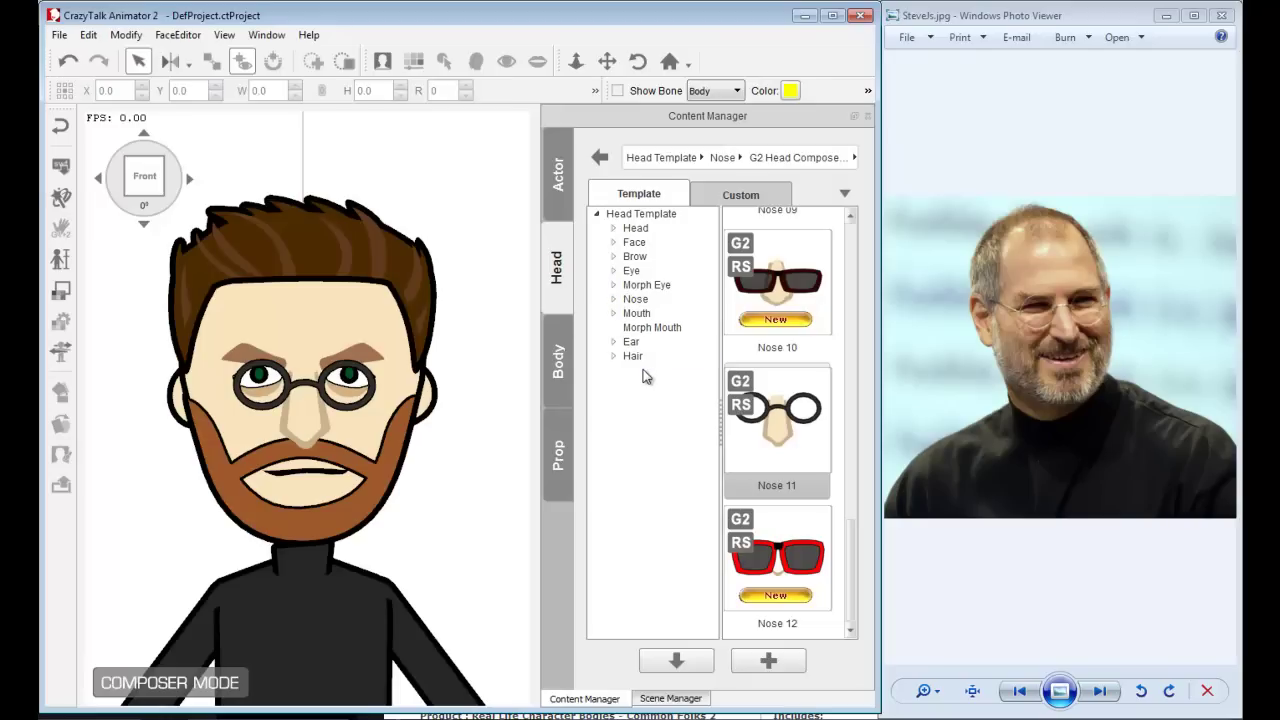
# - Replace the character's mouth with Mouth 05 from the G2 Head Composer folder
pyautogui.click(637, 314)
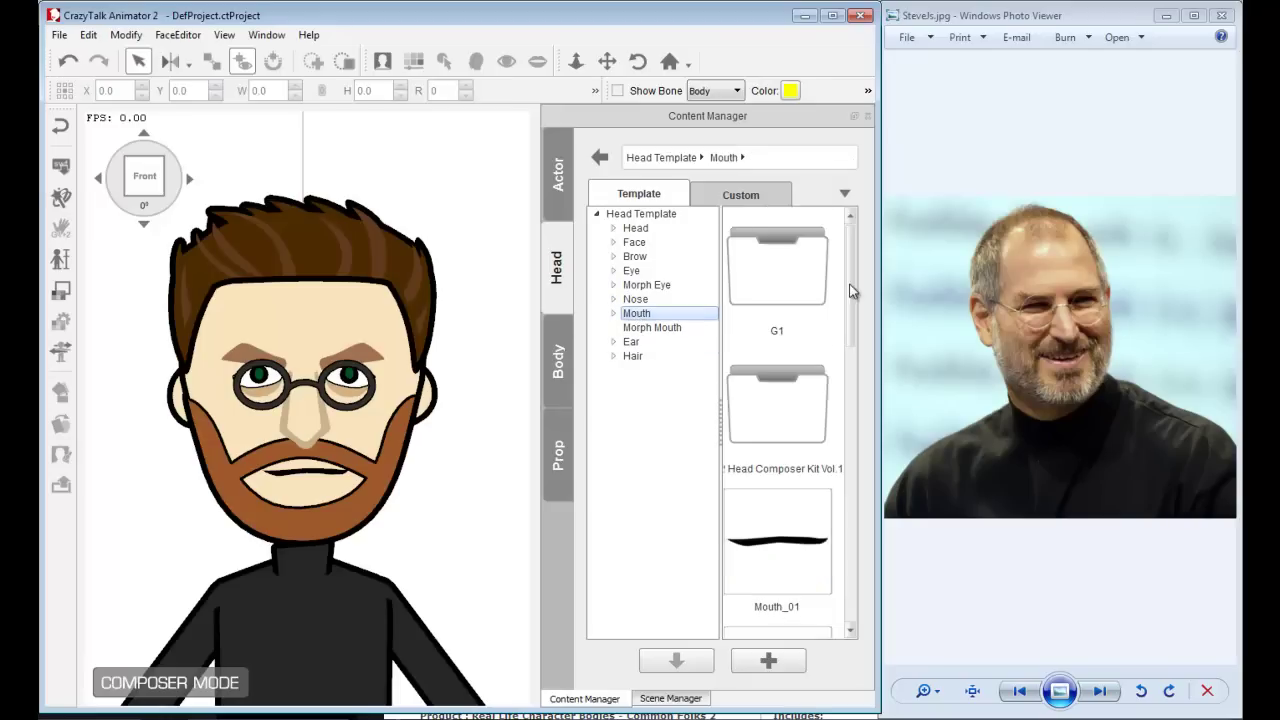
pyautogui.moveTo(848, 286); pyautogui.dragTo(850, 395)
pyautogui.scroll(3, 850, 400)
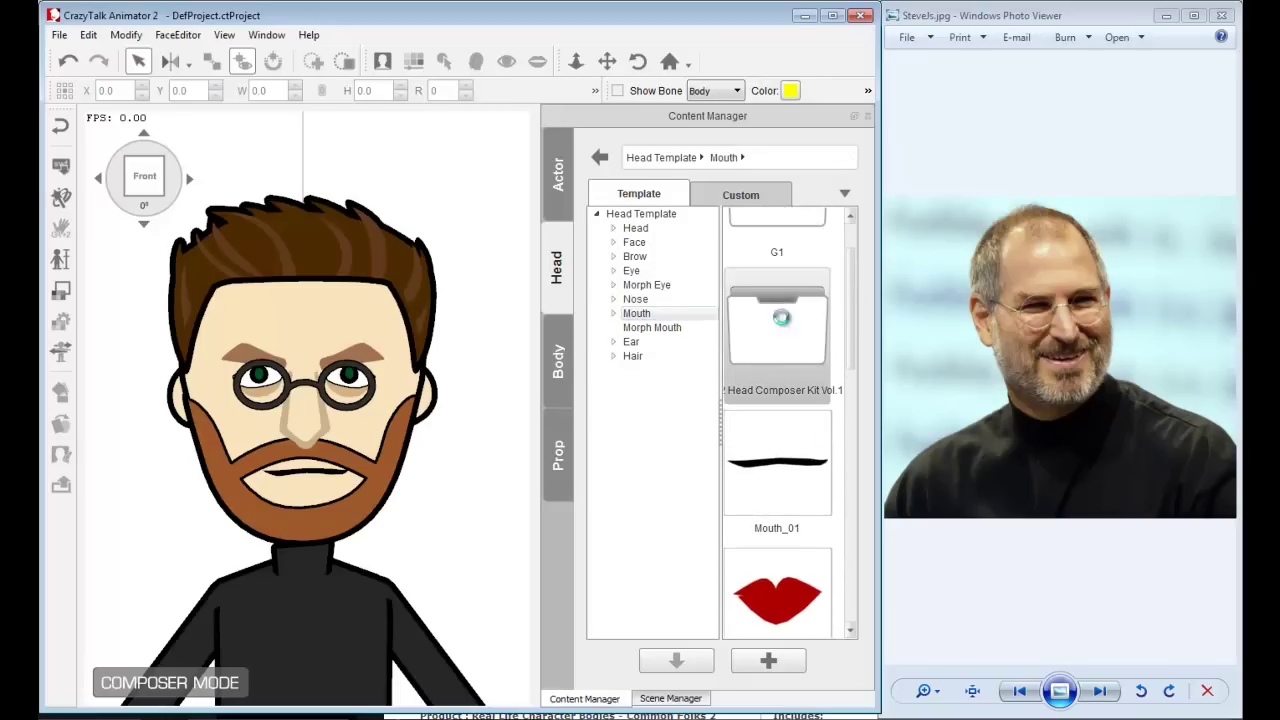
pyautogui.doubleClick(782, 320)
pyautogui.moveTo(850, 276); pyautogui.dragTo(825, 399)
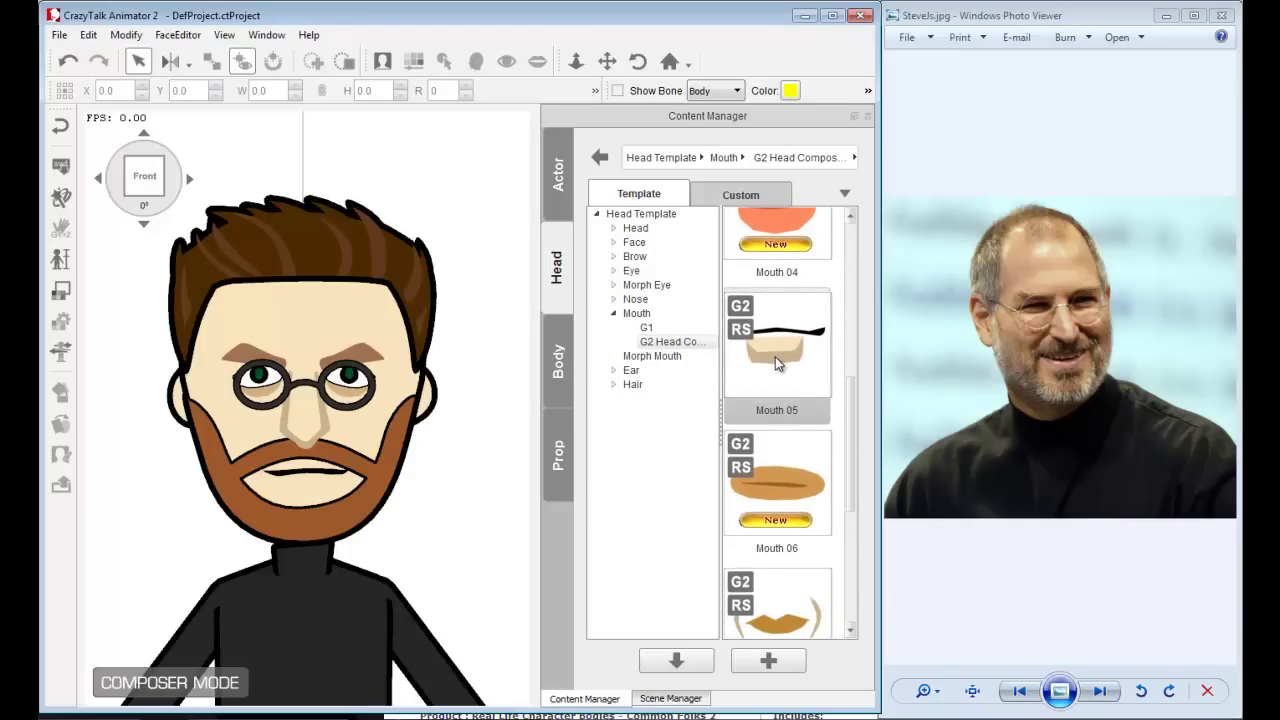
pyautogui.moveTo(780, 354); pyautogui.dragTo(296, 482)
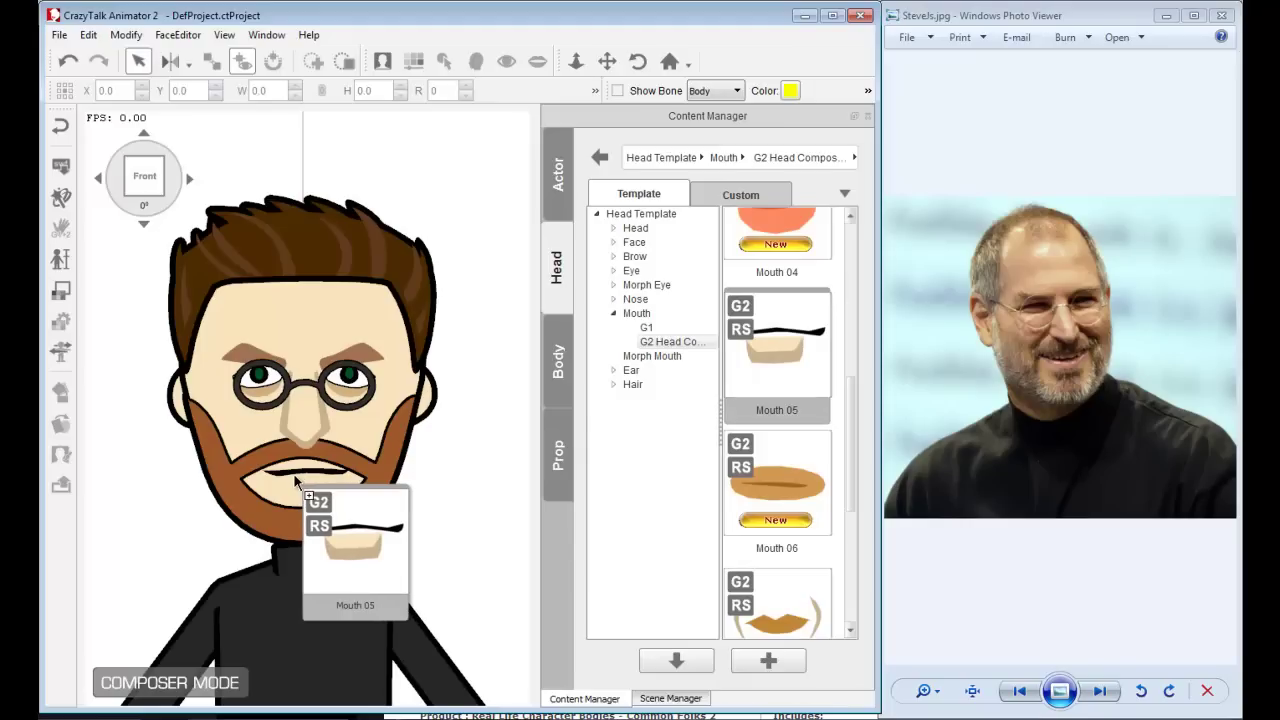
pyautogui.moveTo(296, 482); pyautogui.dragTo(294, 483)
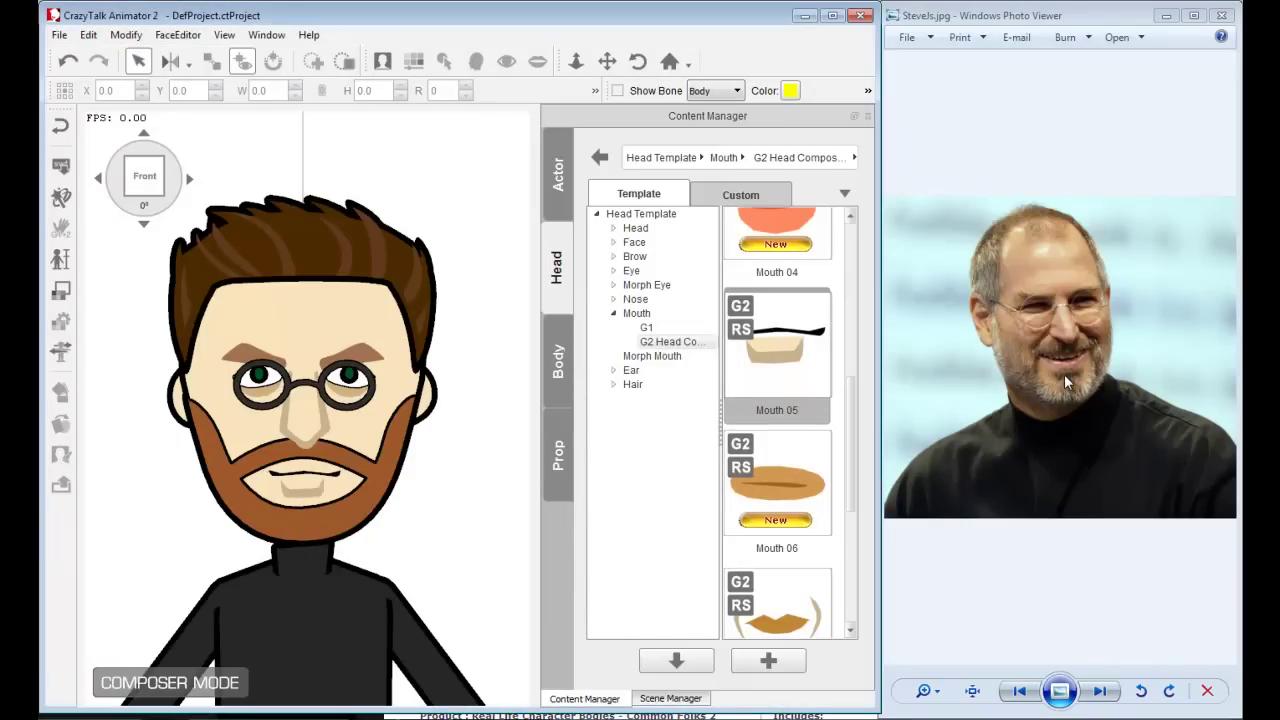
pyautogui.click(614, 313)
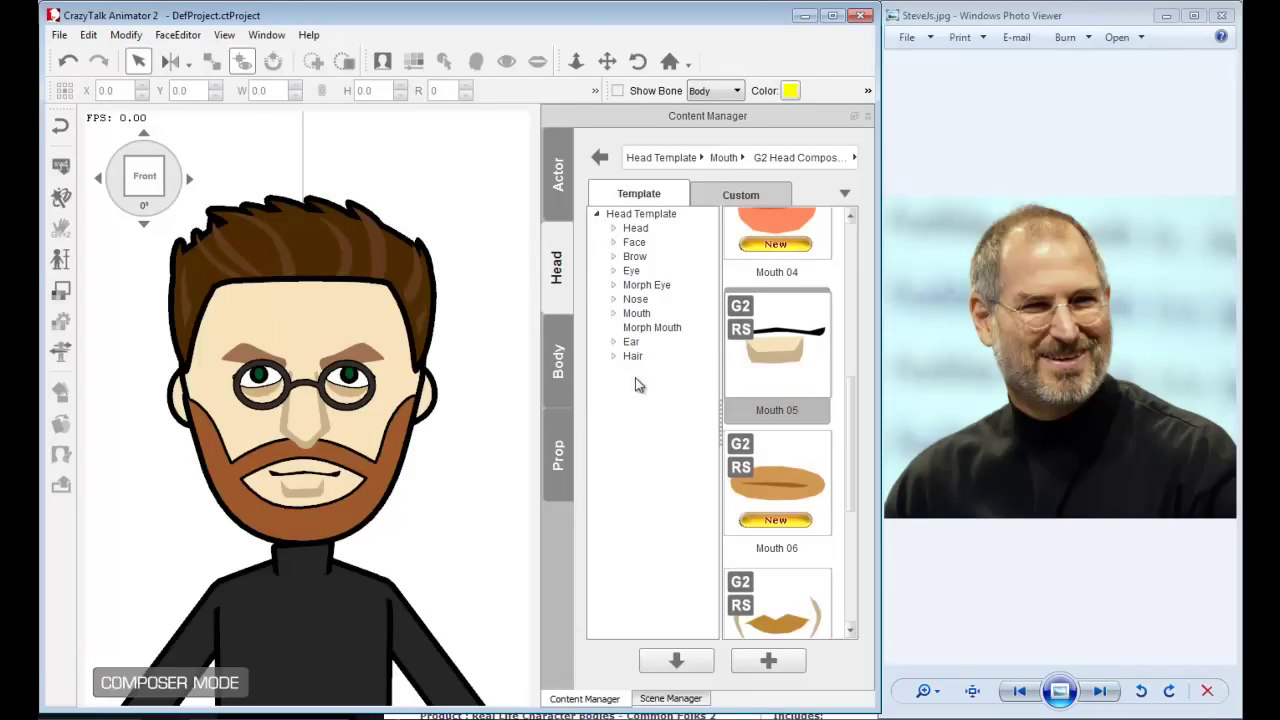
# - Try Johnny's hair and Hair_03 on the head, turning it to the profile and back to check
pyautogui.click(632, 358)
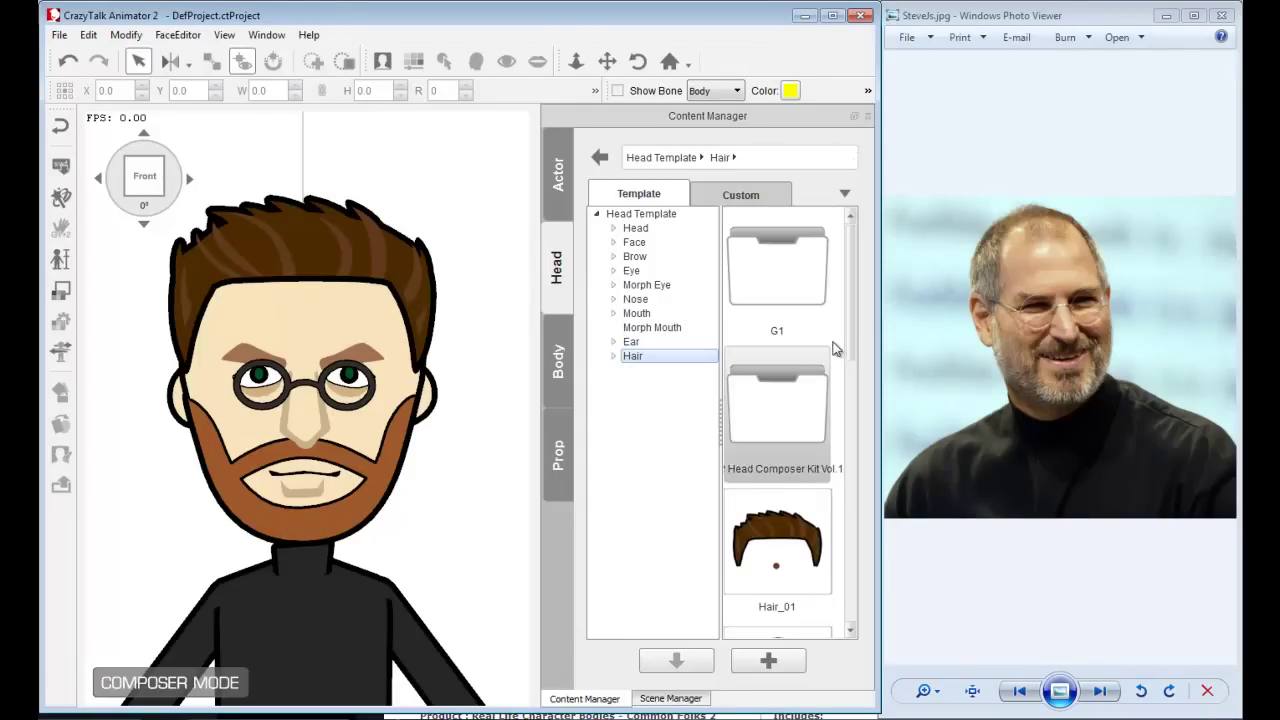
pyautogui.moveTo(852, 285); pyautogui.dragTo(245, 285)
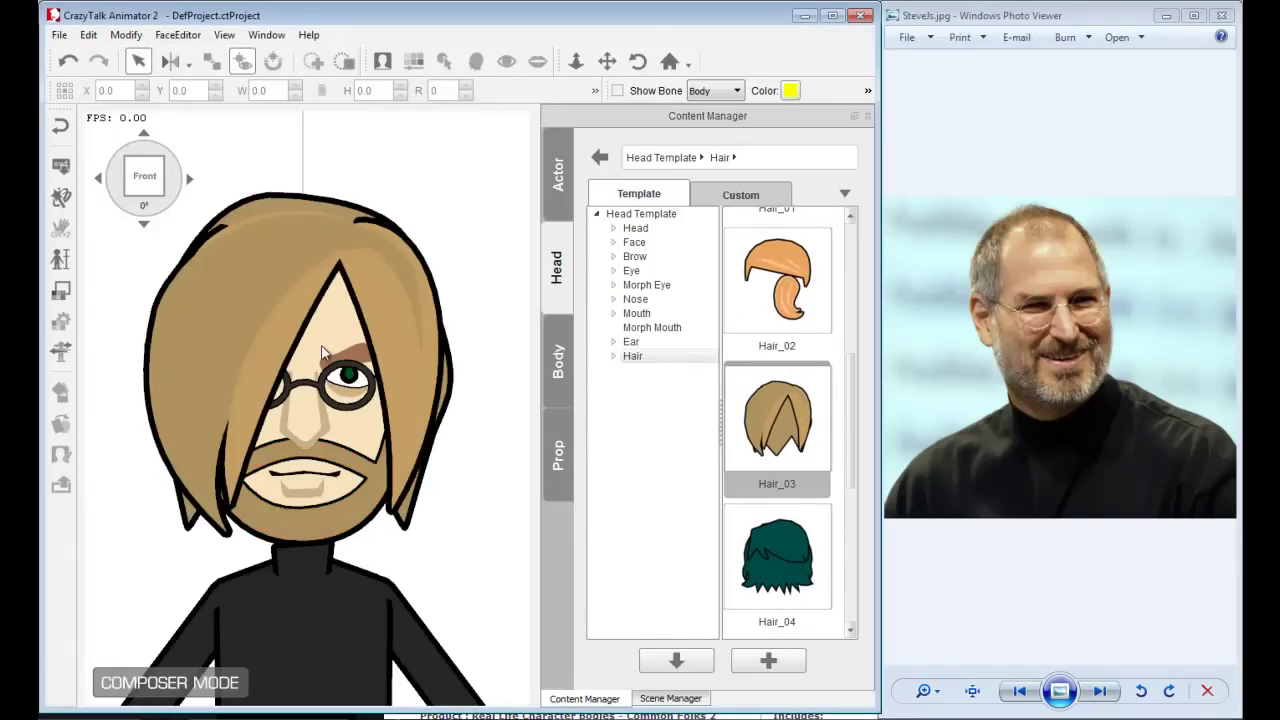
pyautogui.click(98, 180)
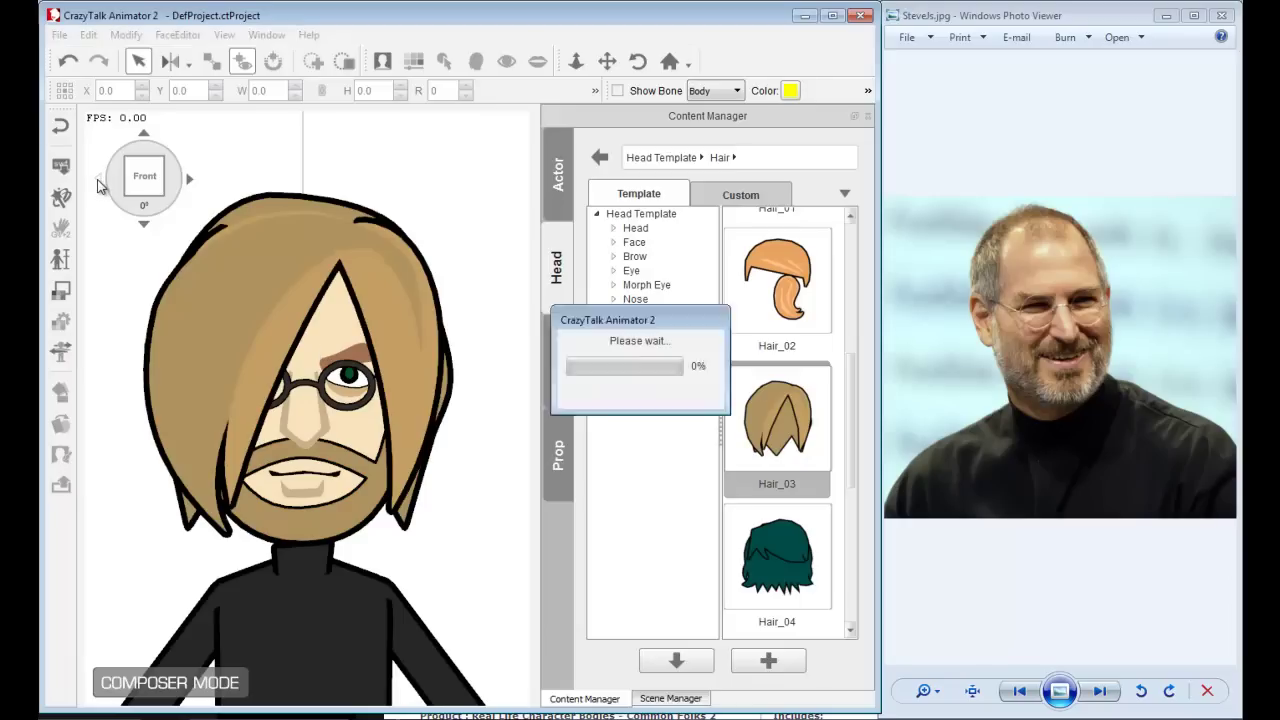
pyautogui.click(98, 180)
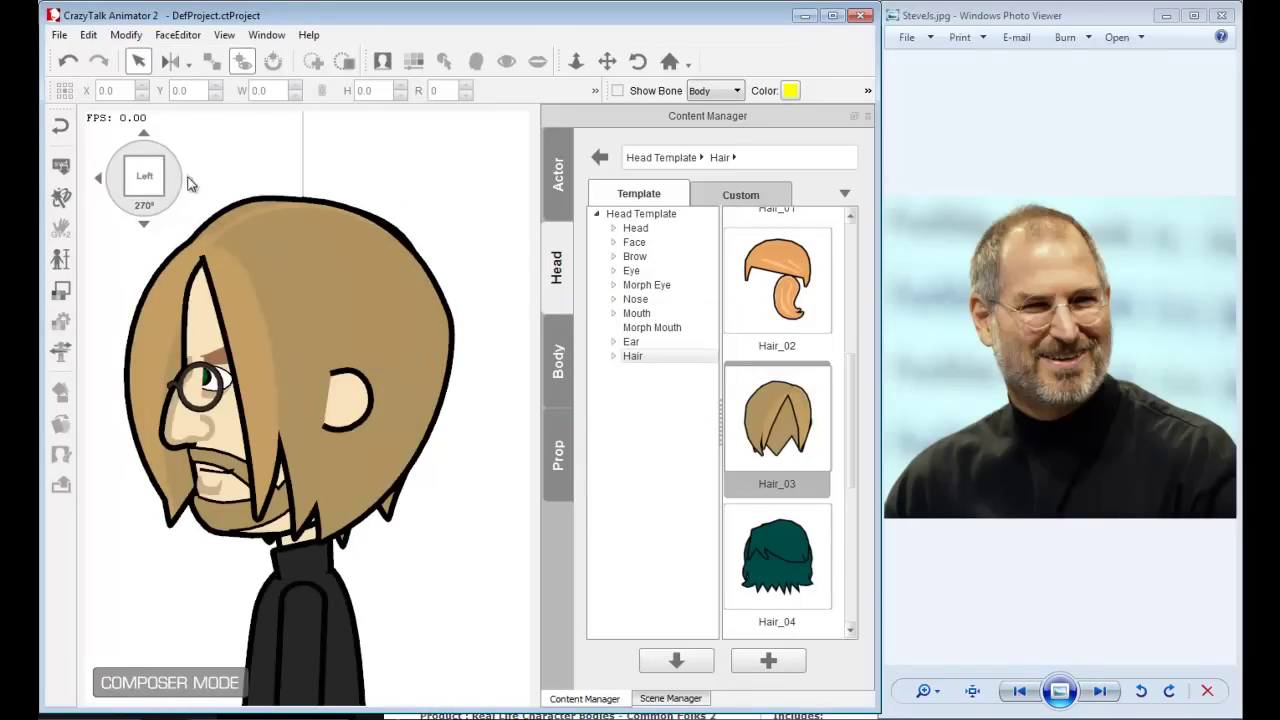
pyautogui.click(190, 181)
pyautogui.click(190, 181)
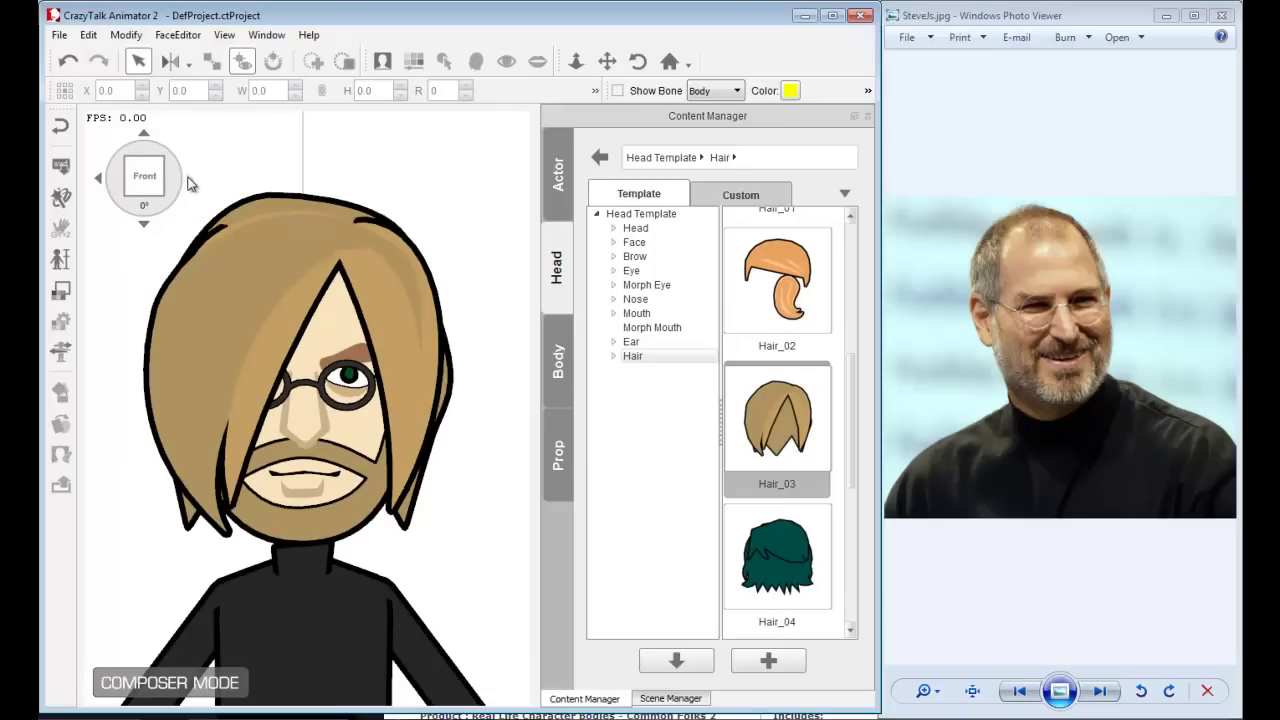
pyautogui.click(750, 392)
pyautogui.moveTo(852, 385); pyautogui.dragTo(298, 340)
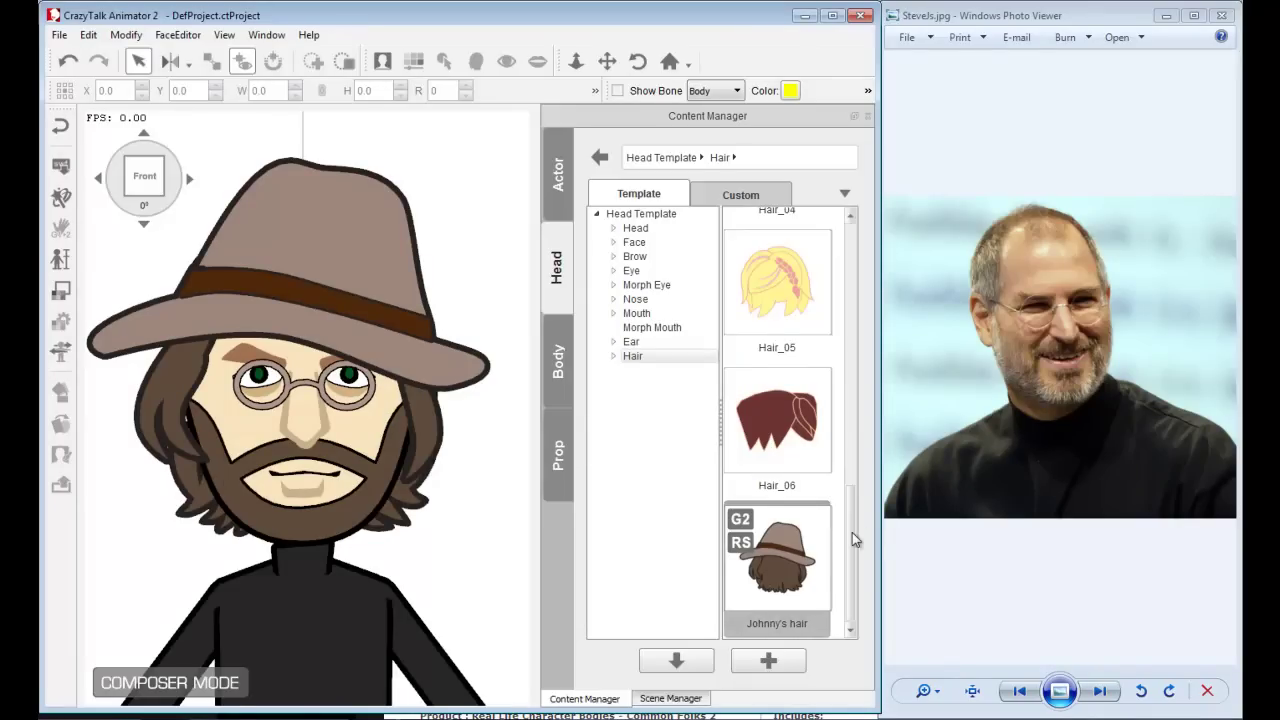
# - Apply the short brown Hair 13 from the G2 kit and close the reference photo viewer
pyautogui.moveTo(852, 532); pyautogui.dragTo(848, 438)
pyautogui.doubleClick(791, 372)
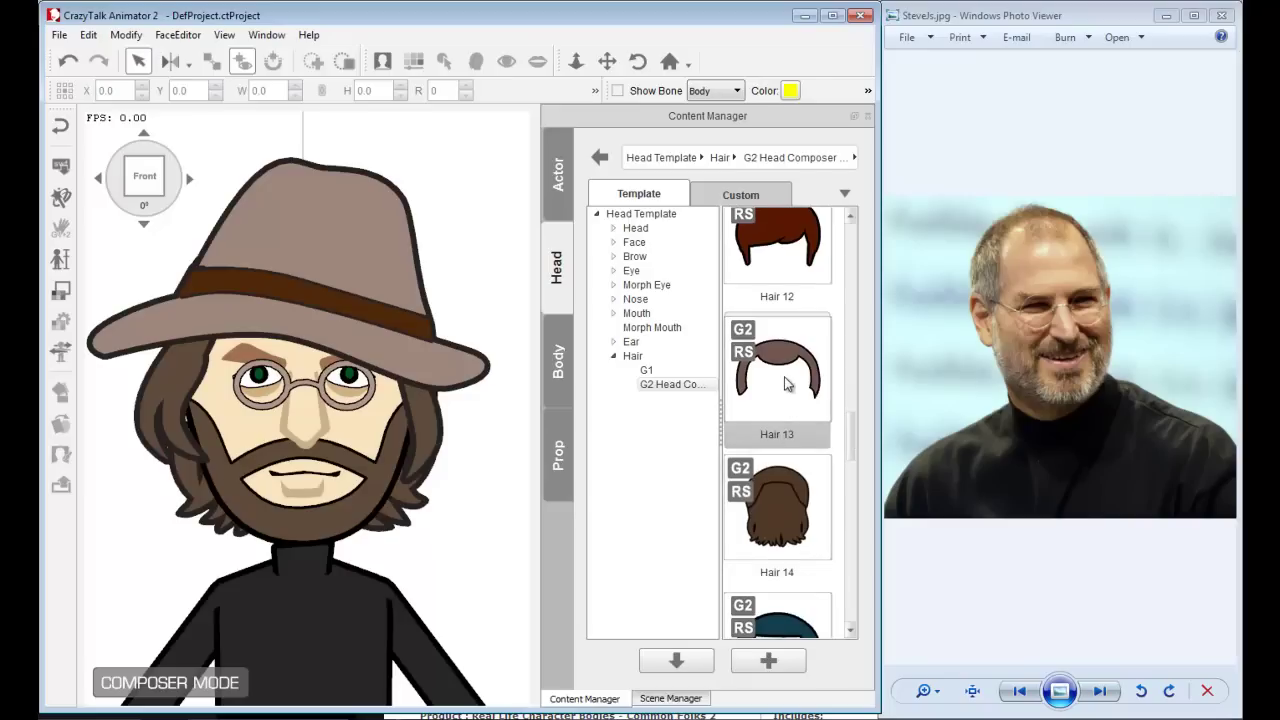
pyautogui.moveTo(790, 400); pyautogui.dragTo(314, 351)
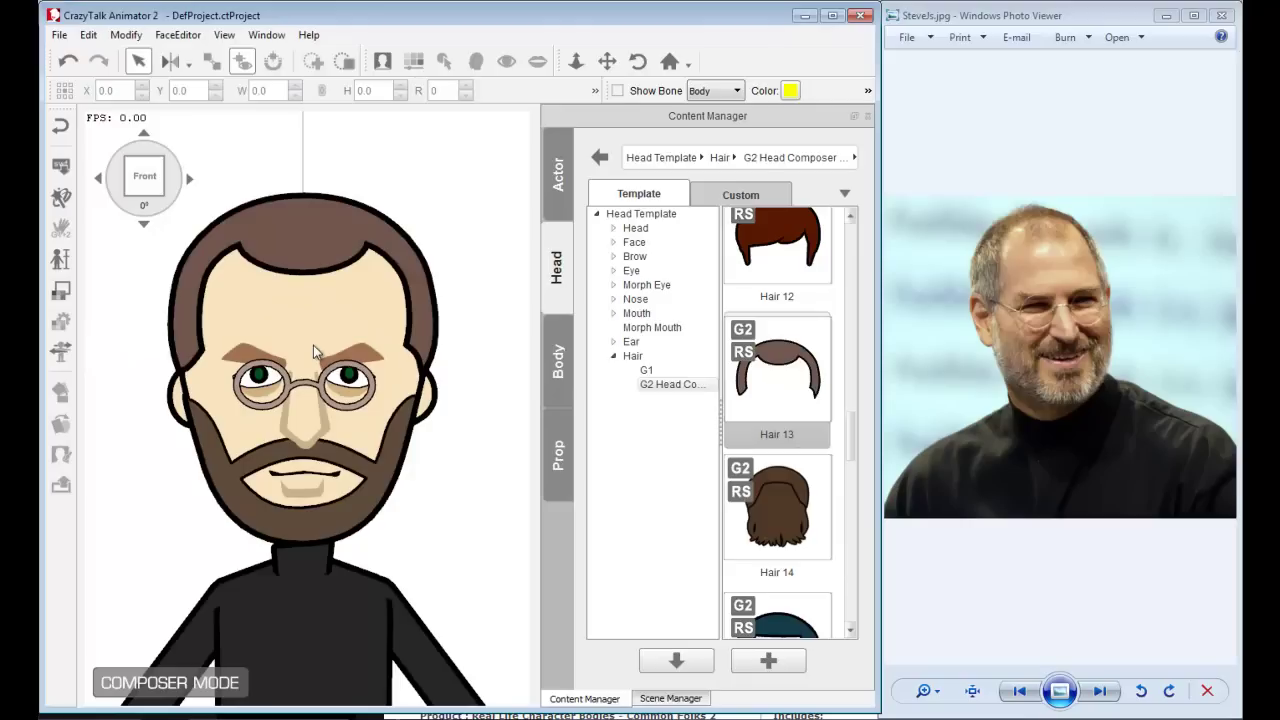
pyautogui.click(1222, 17)
# - Maximize the window, open Render Style for the head, and select the Custom 07 group
pyautogui.click(832, 15)
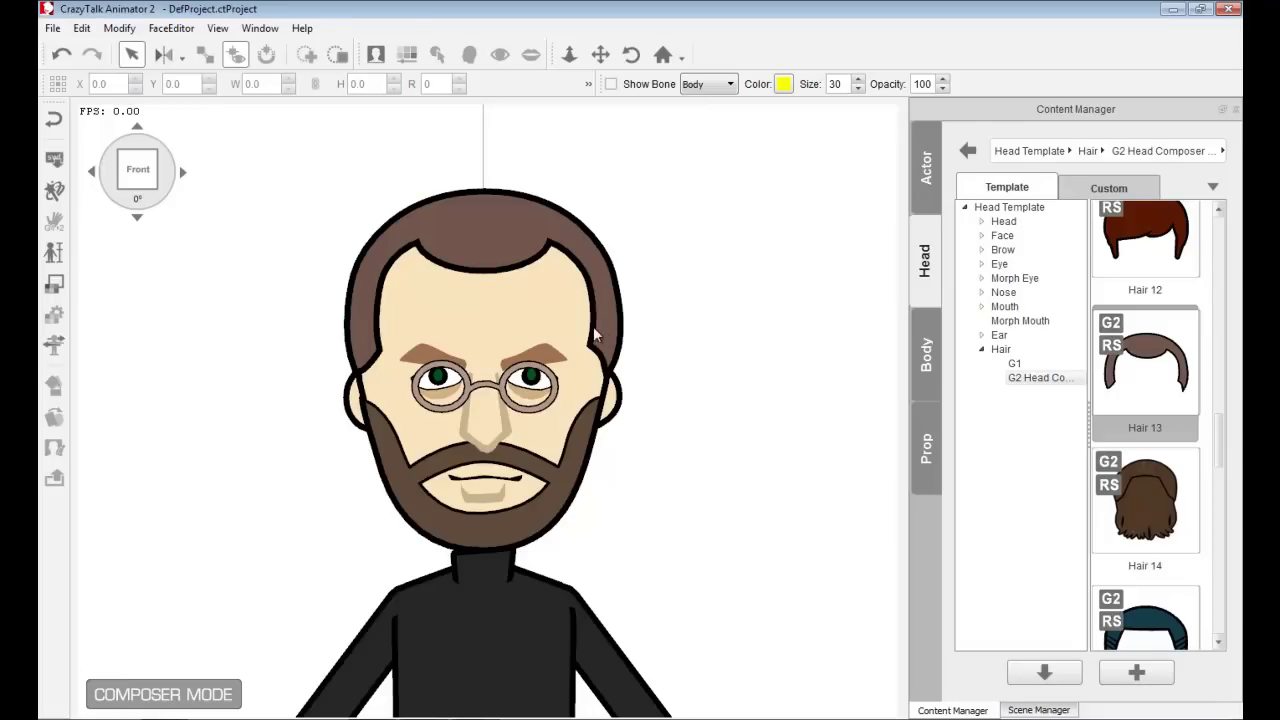
pyautogui.click(55, 285)
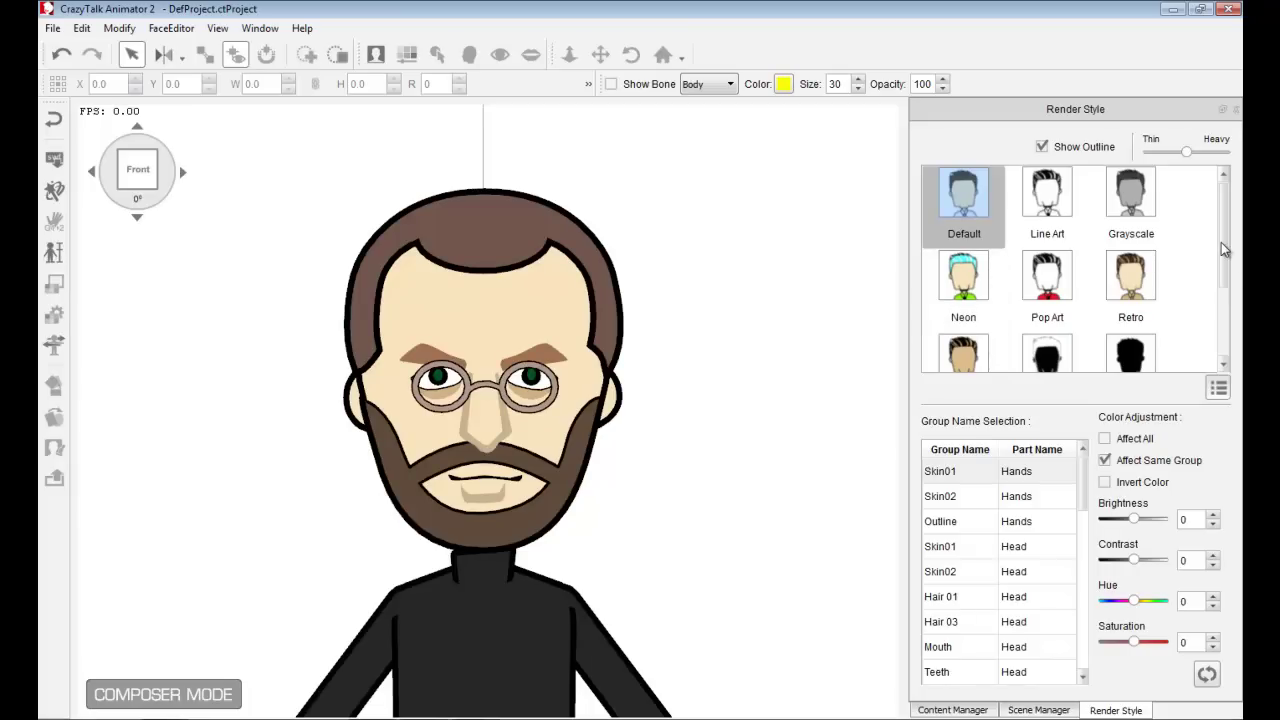
pyautogui.scroll(-1, 1221, 237)
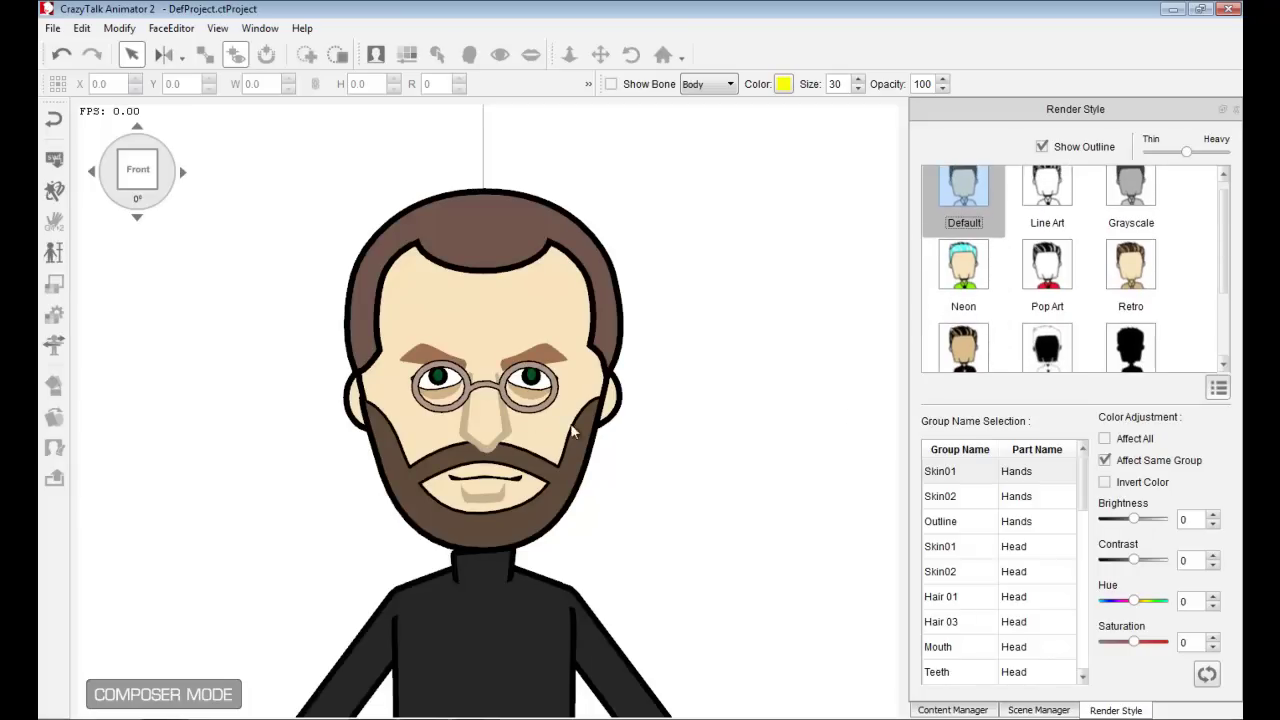
pyautogui.click(566, 462)
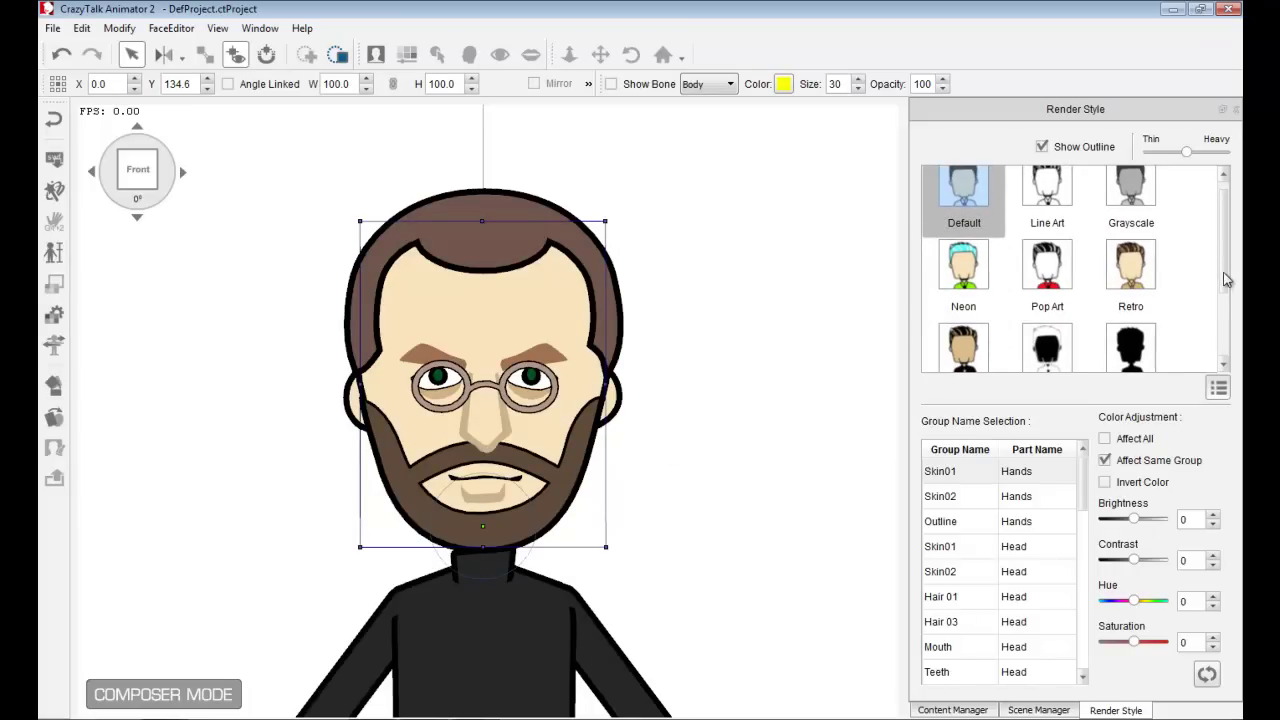
pyautogui.scroll(-3, 1231, 290)
pyautogui.scroll(2, 1233, 305)
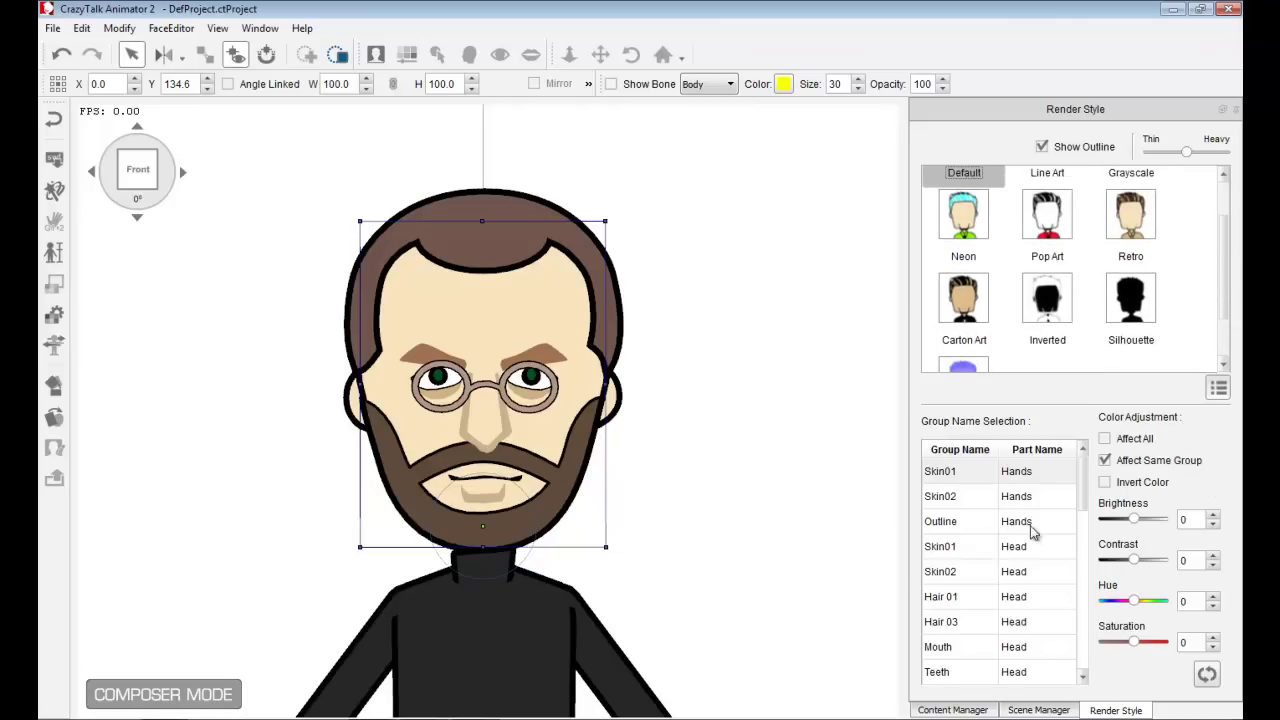
pyautogui.scroll(-1, 1085, 505)
pyautogui.scroll(-1, 1085, 510)
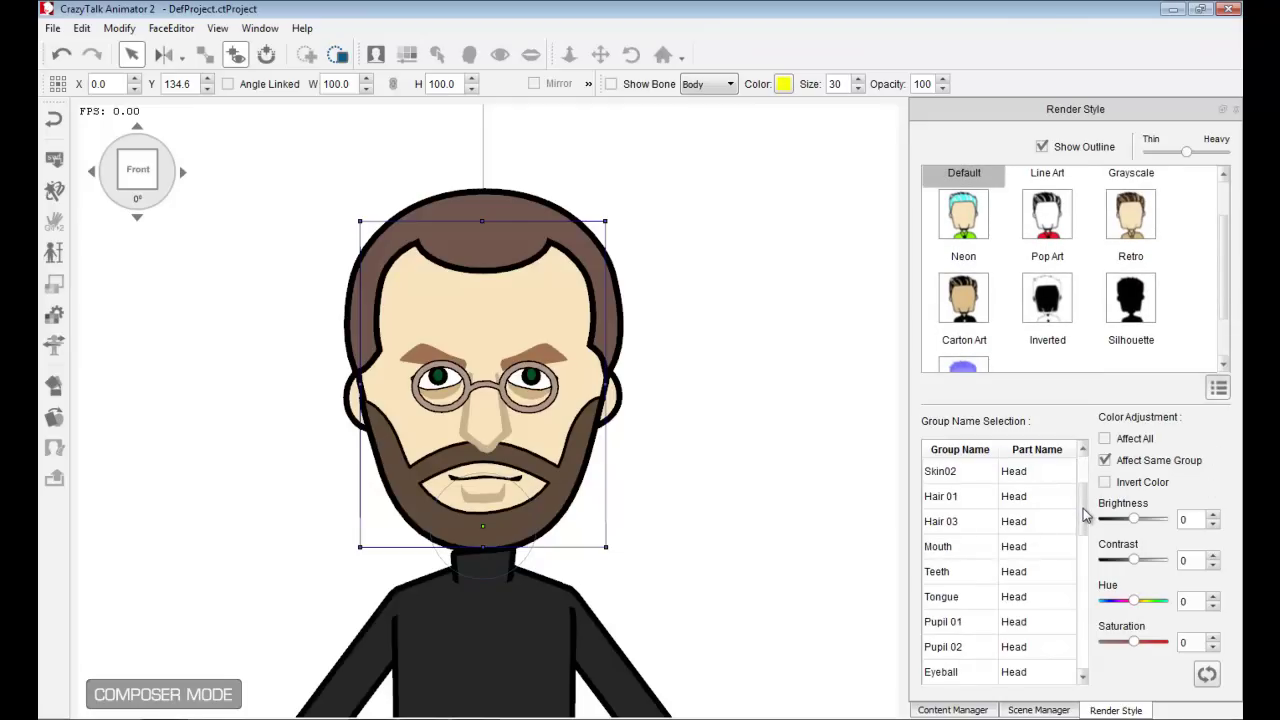
pyautogui.click(946, 500)
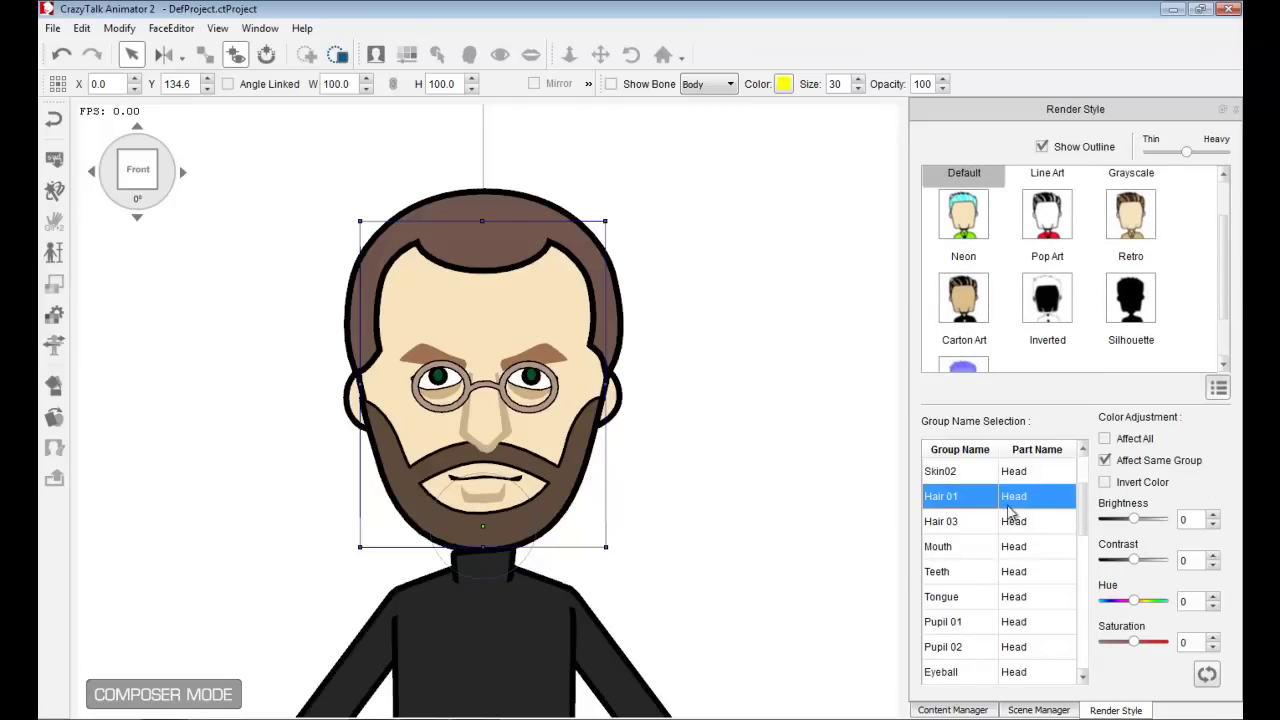
pyautogui.scroll(-3, 1087, 510)
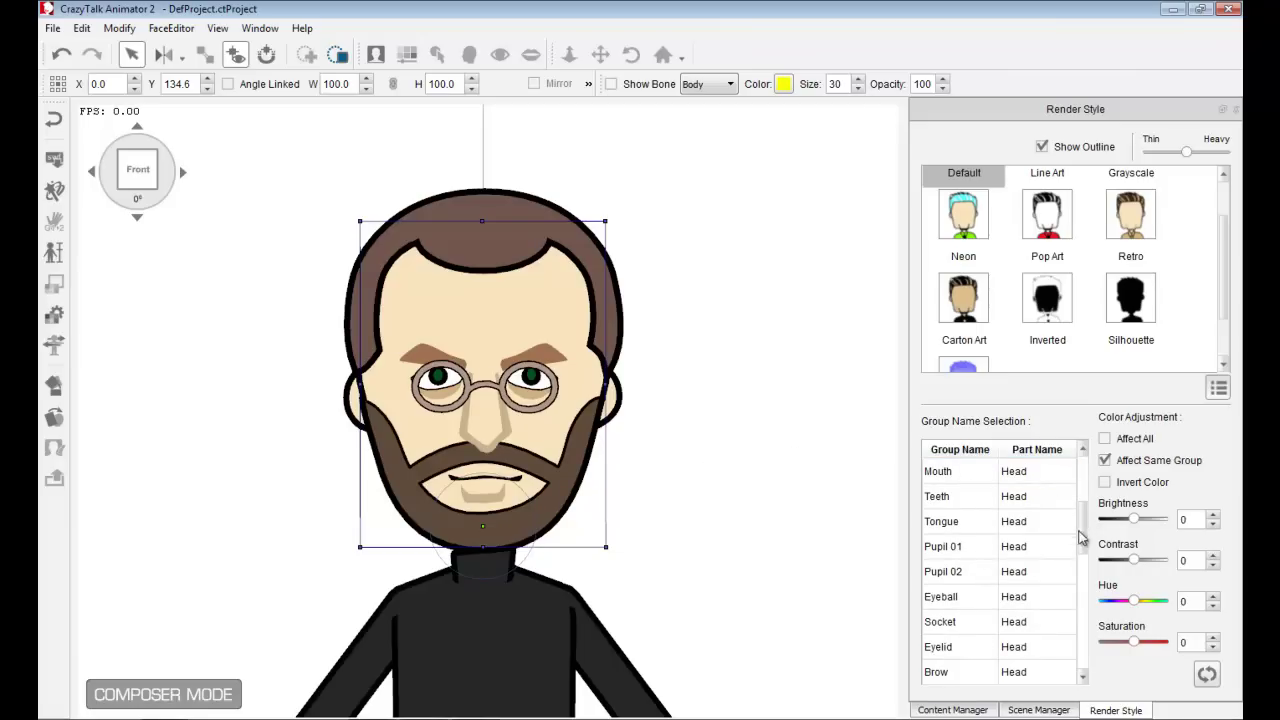
pyautogui.moveTo(1087, 527); pyautogui.dragTo(1089, 557)
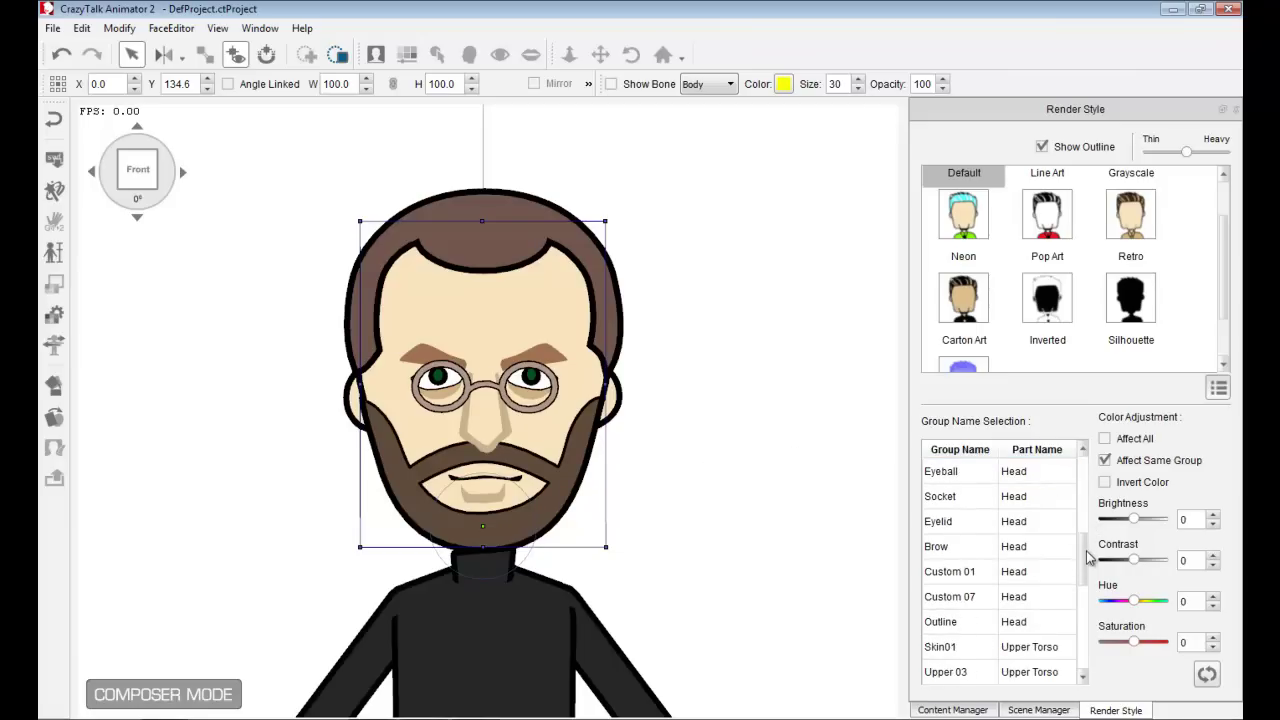
pyautogui.click(955, 598)
pyautogui.click(976, 605)
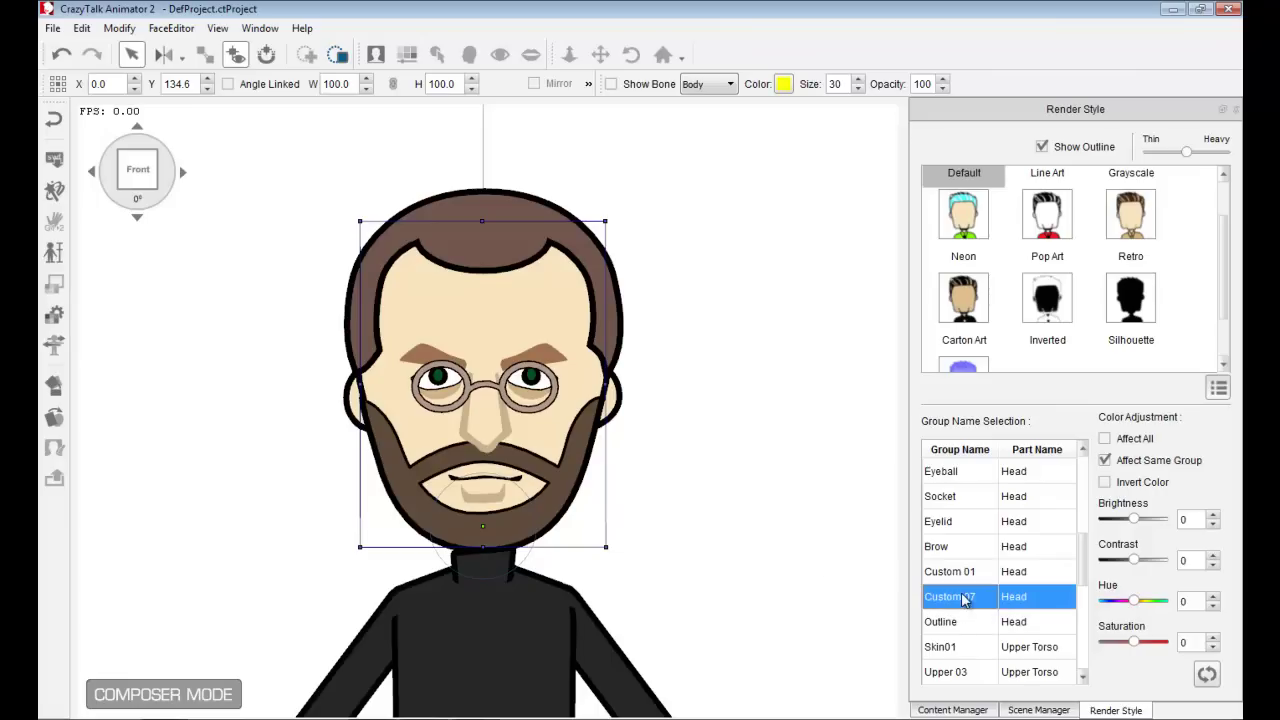
# - Set Custom 07 to brightness -100, contrast 100 and saturation -100 for black frames
pyautogui.moveTo(1136, 523); pyautogui.dragTo(1166, 562)
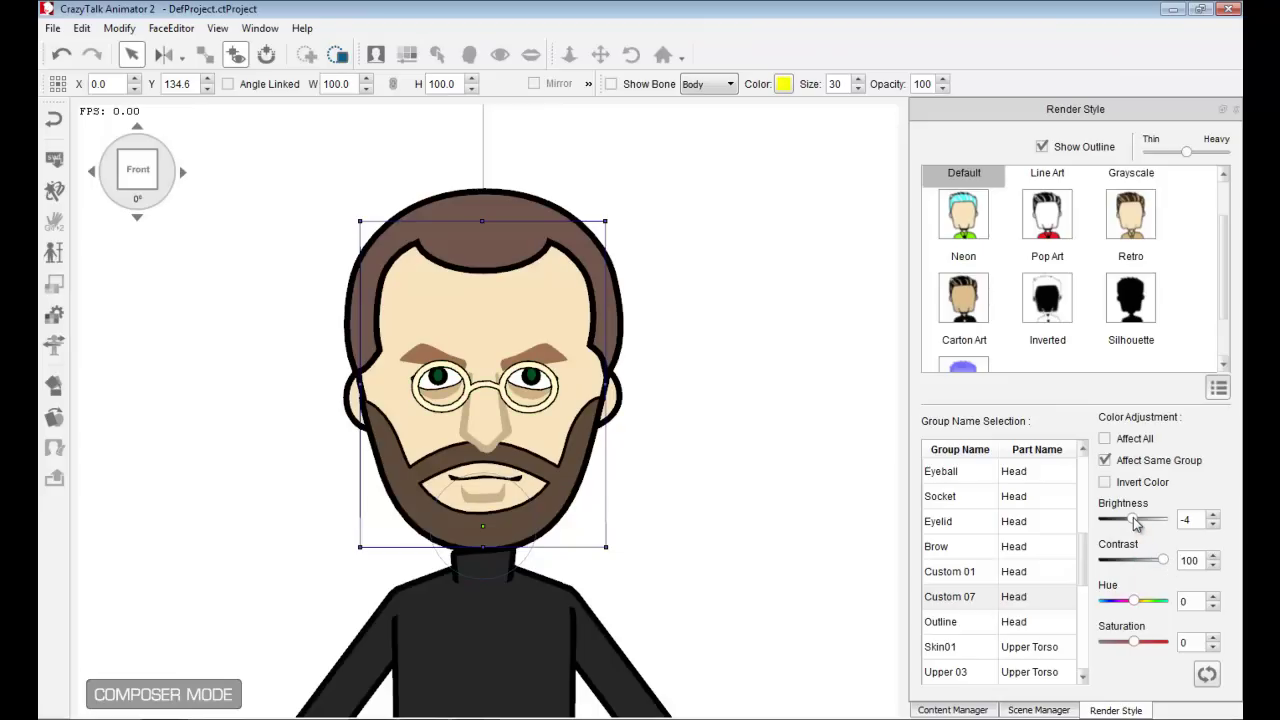
pyautogui.moveTo(1135, 520); pyautogui.dragTo(1105, 530)
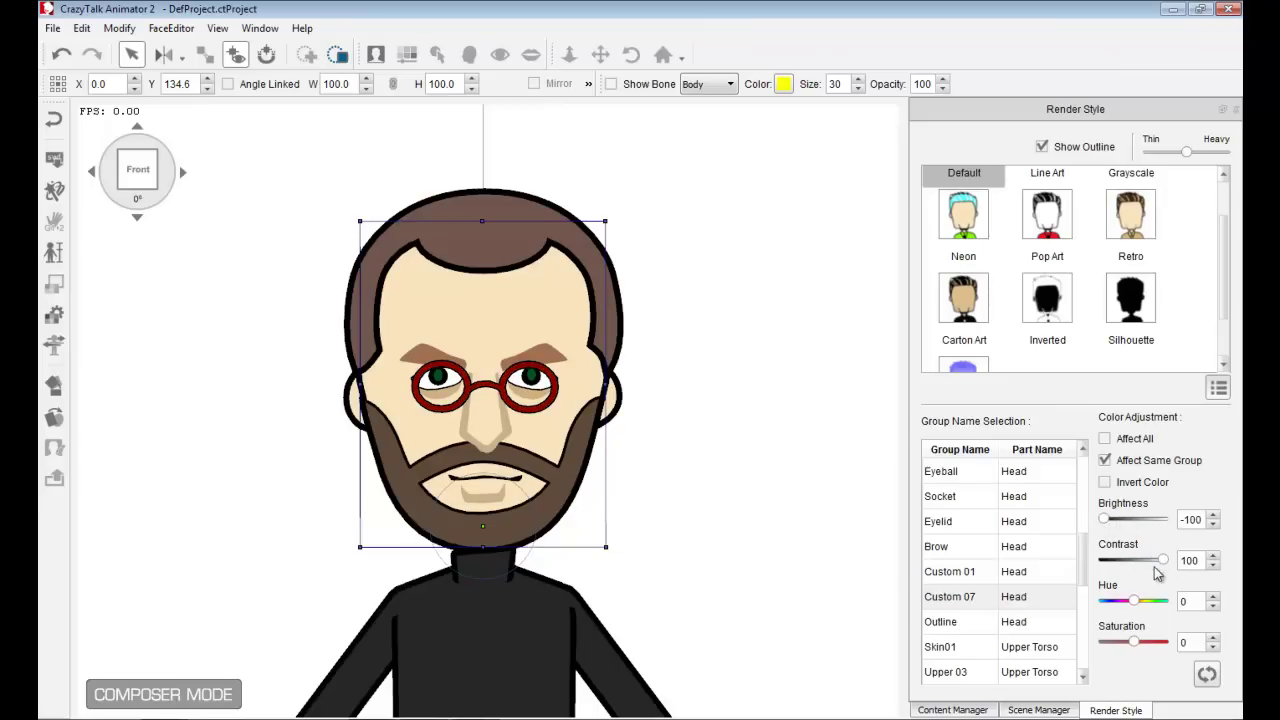
pyautogui.moveTo(1166, 563); pyautogui.dragTo(1165, 525)
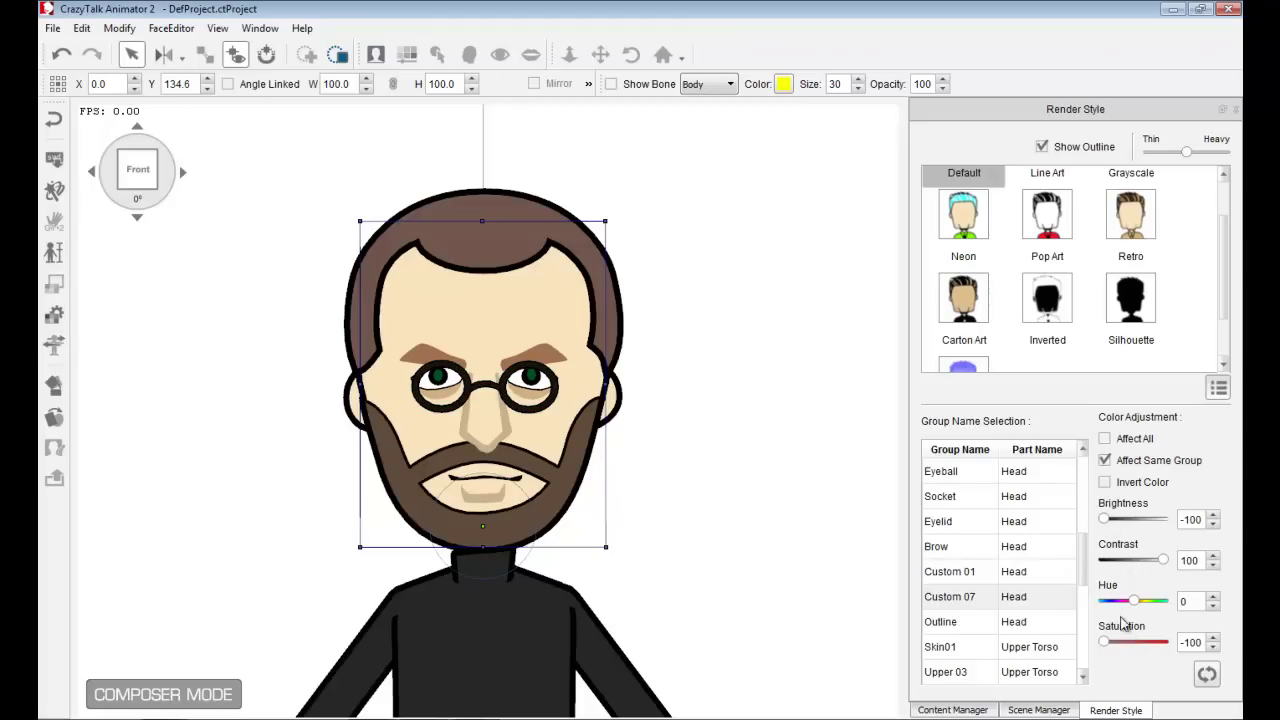
pyautogui.moveTo(1104, 641)
pyautogui.mouseDown()
pyautogui.moveTo(1130, 642)
pyautogui.moveTo(1092, 648)
pyautogui.mouseUp()
pyautogui.moveTo(1090, 555); pyautogui.dragTo(1086, 485)
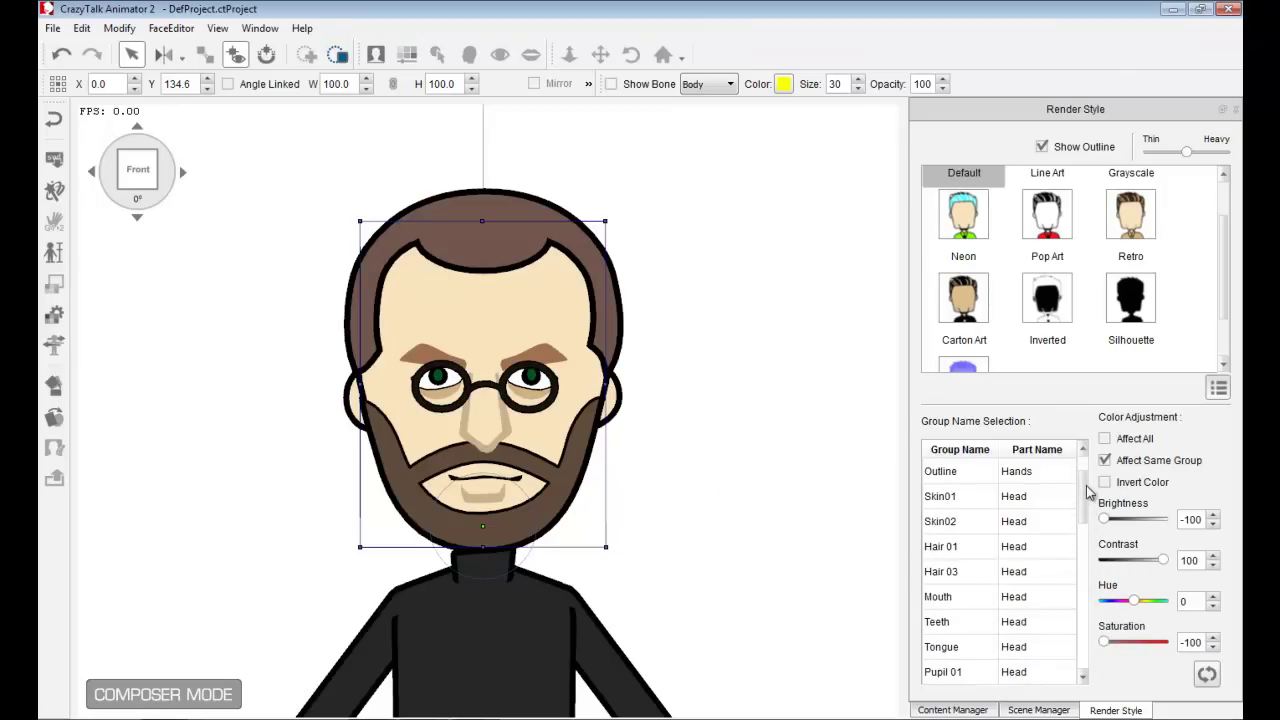
# - Set the Hair 03 group to brightness 4 and contrast -18, keeping a muted brown
pyautogui.click(947, 553)
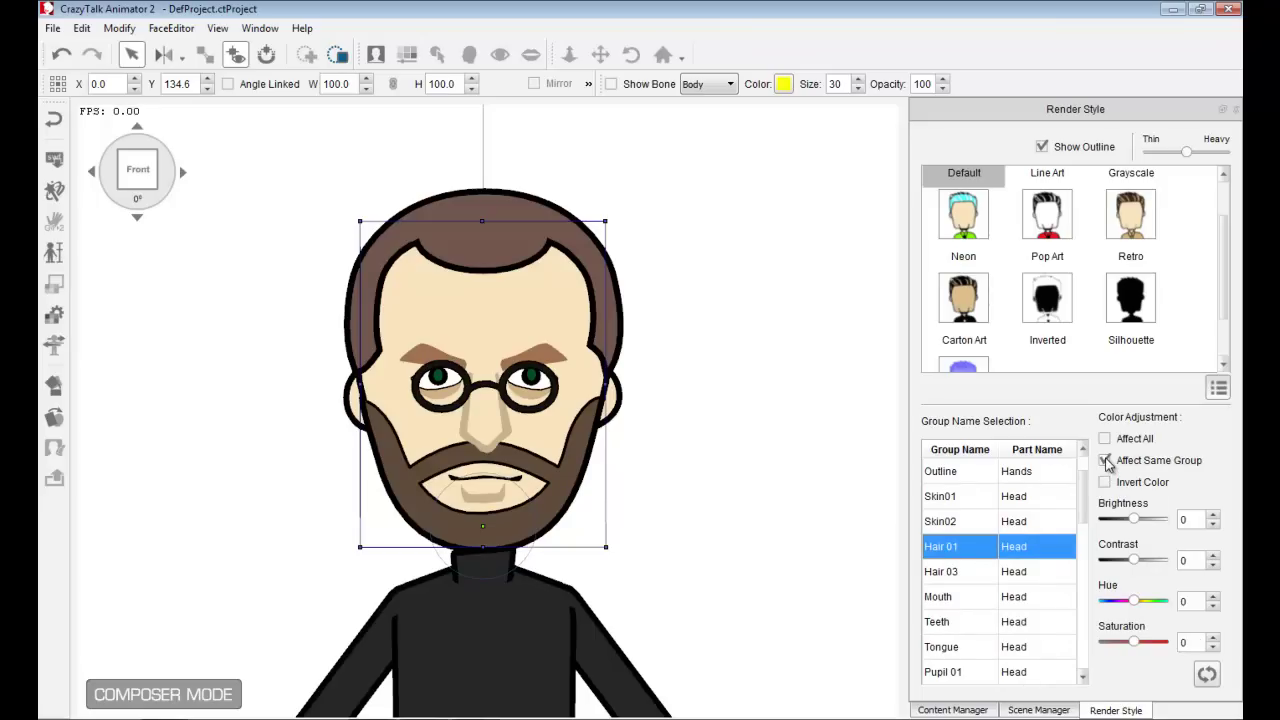
pyautogui.moveTo(1135, 524)
pyautogui.mouseDown()
pyautogui.moveTo(1103, 525)
pyautogui.moveTo(1149, 521)
pyautogui.mouseUp()
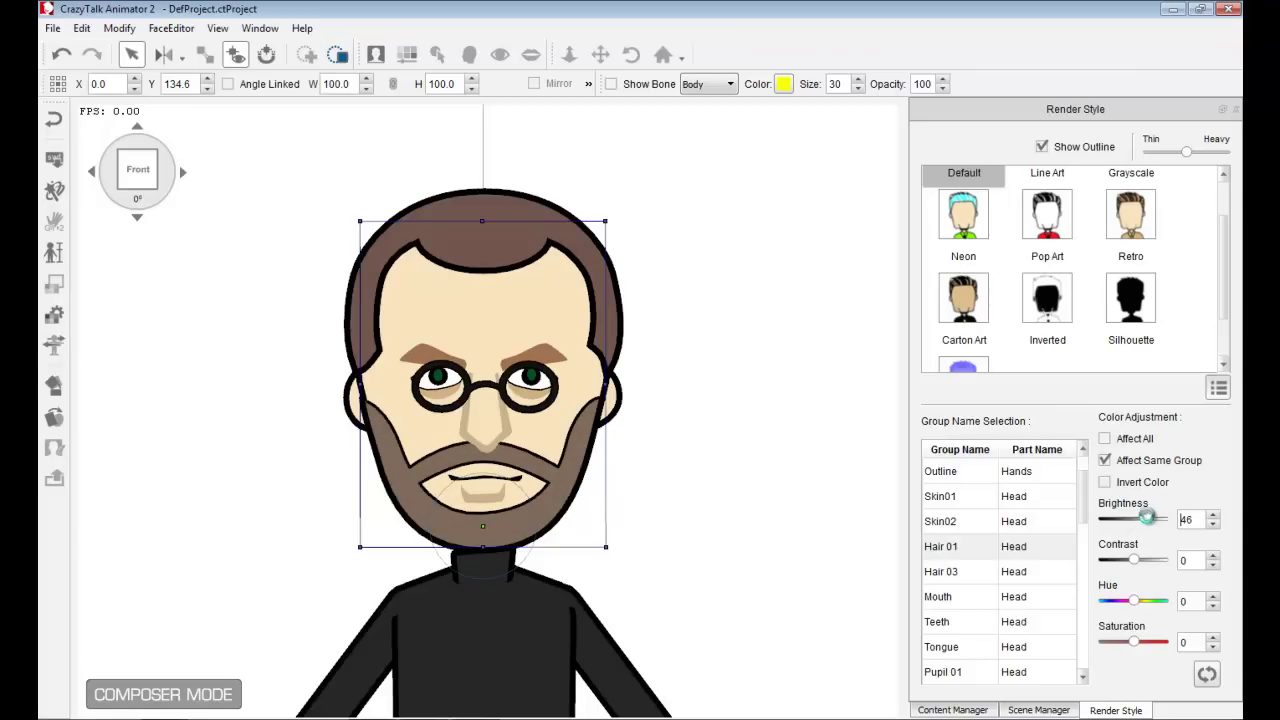
pyautogui.click(955, 574)
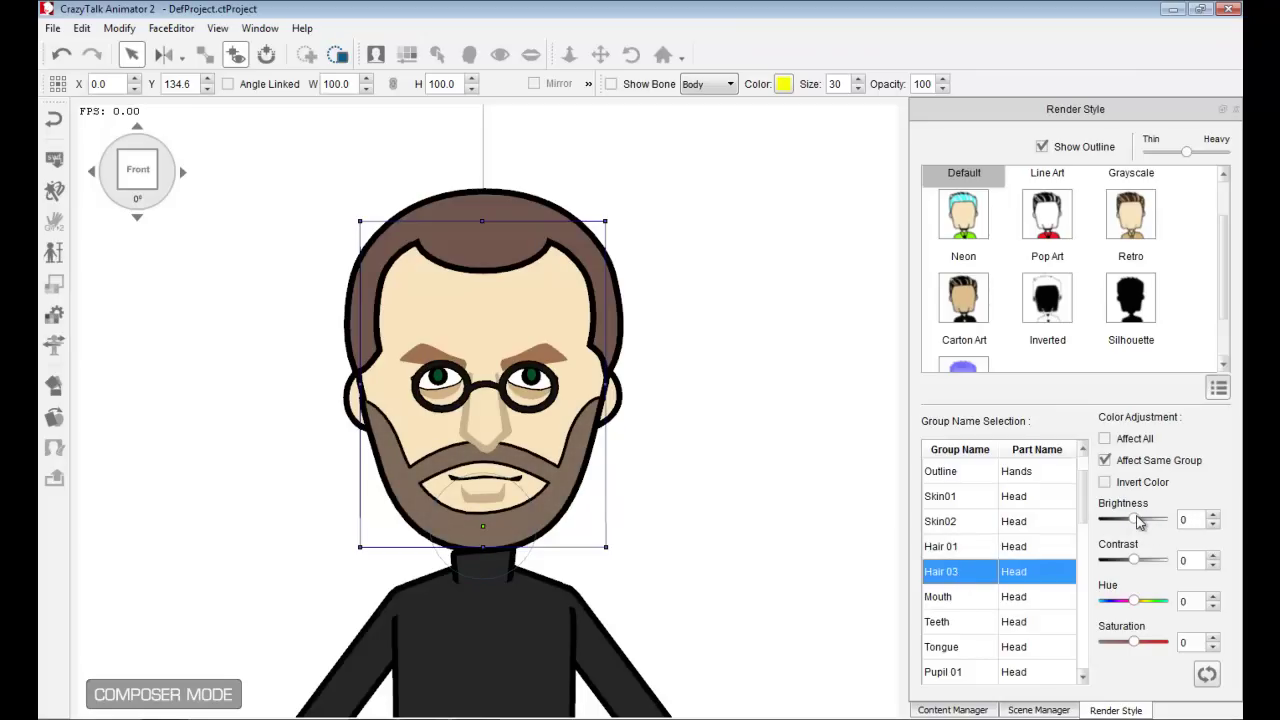
pyautogui.moveTo(1139, 521); pyautogui.dragTo(1131, 557)
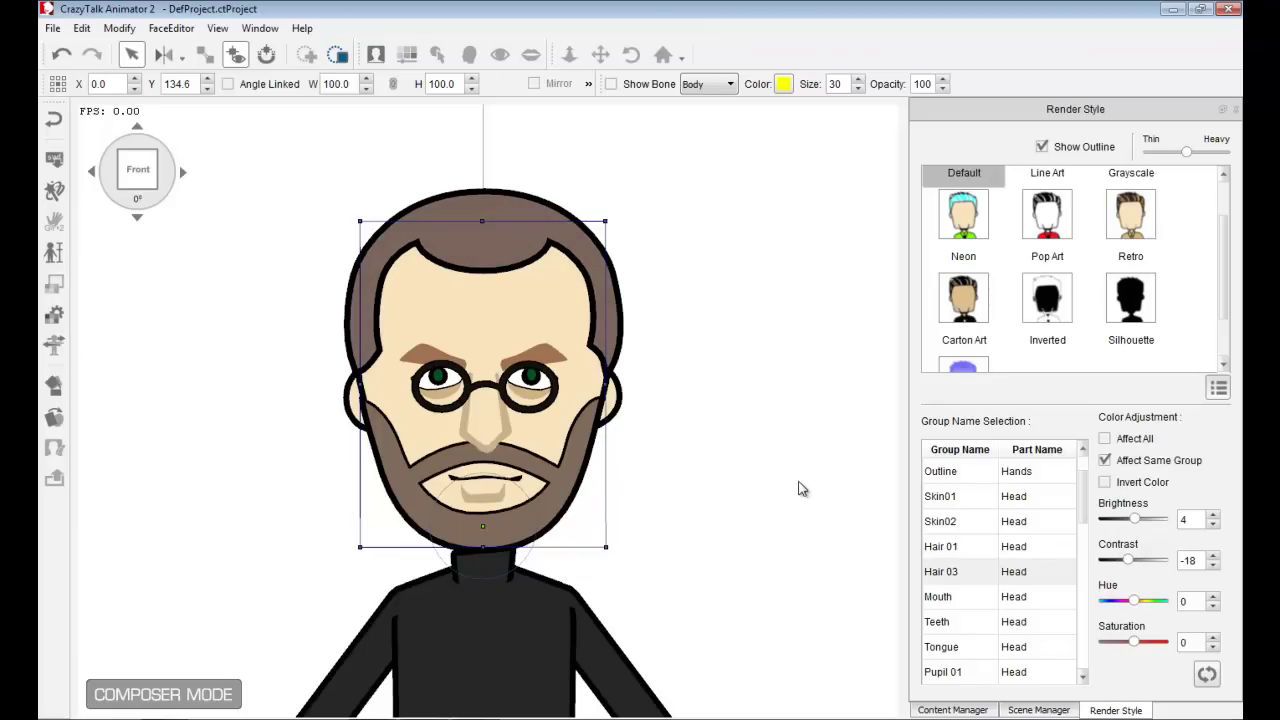
# - Set the Pupil 01 group to brightness -100, then check the head from the side
pyautogui.moveTo(1087, 498); pyautogui.dragTo(1087, 527)
pyautogui.click(941, 575)
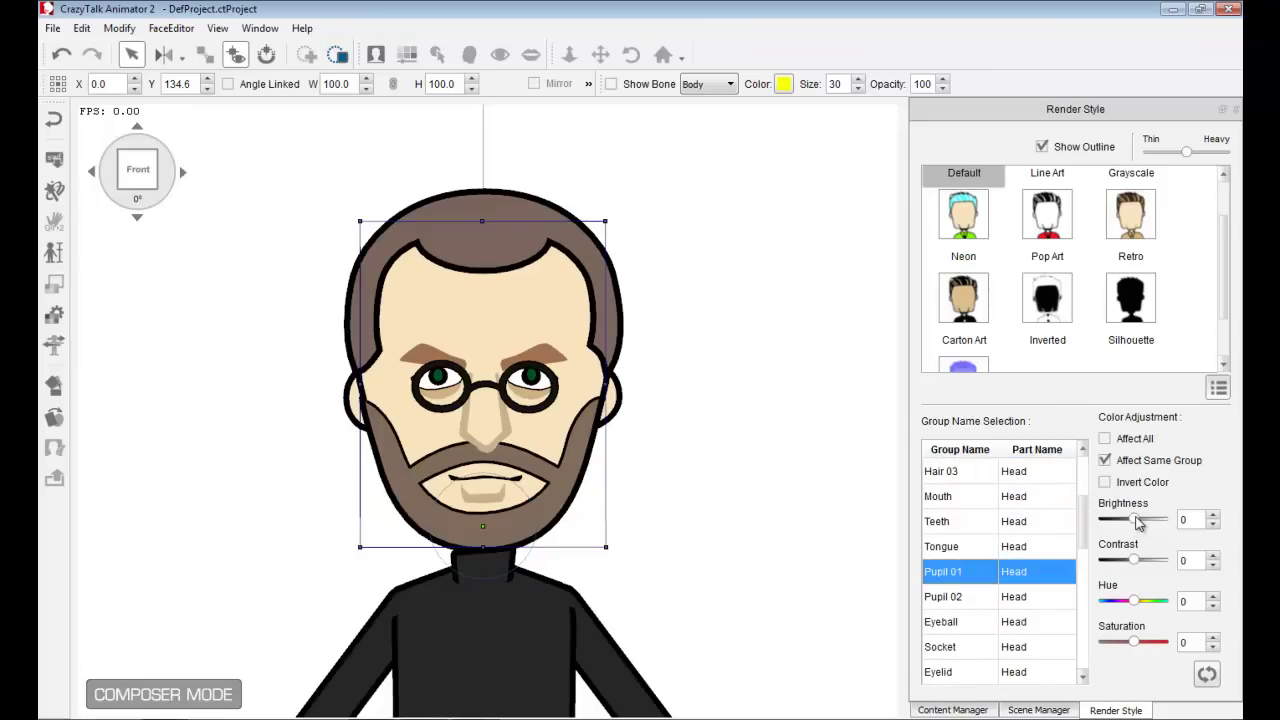
pyautogui.moveTo(1133, 520); pyautogui.dragTo(1101, 524)
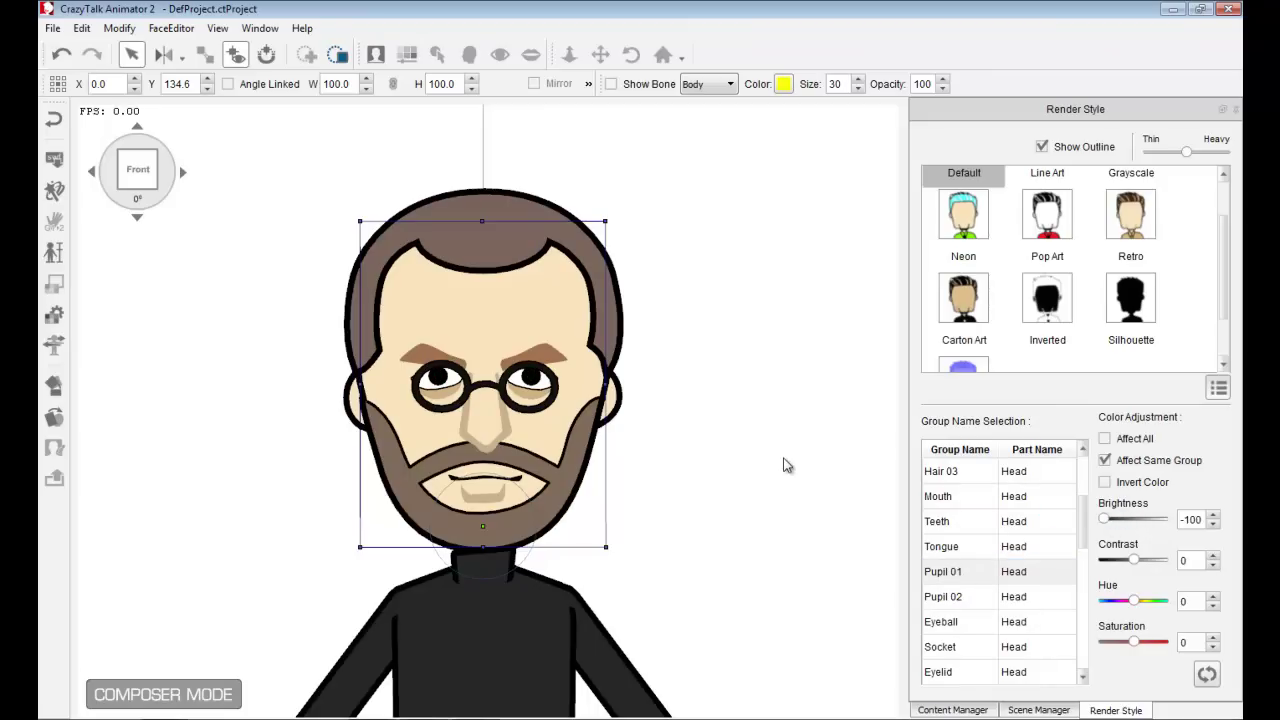
pyautogui.click(182, 172)
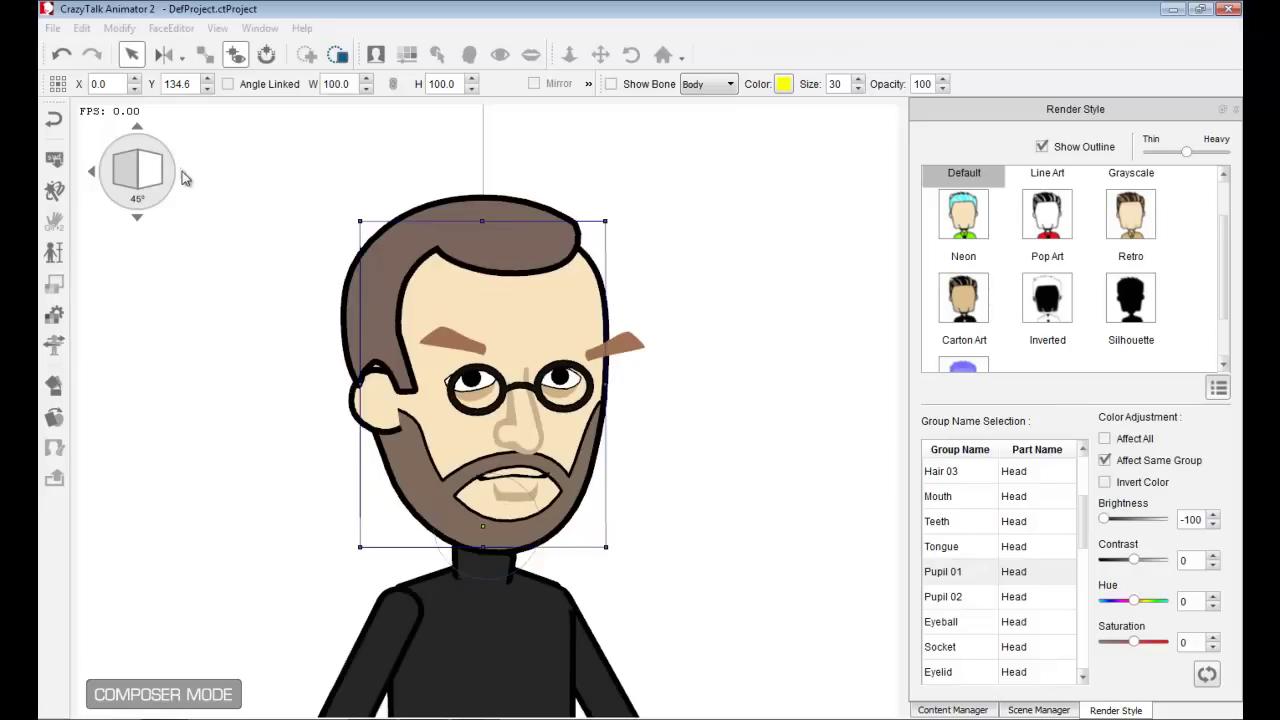
pyautogui.click(182, 172)
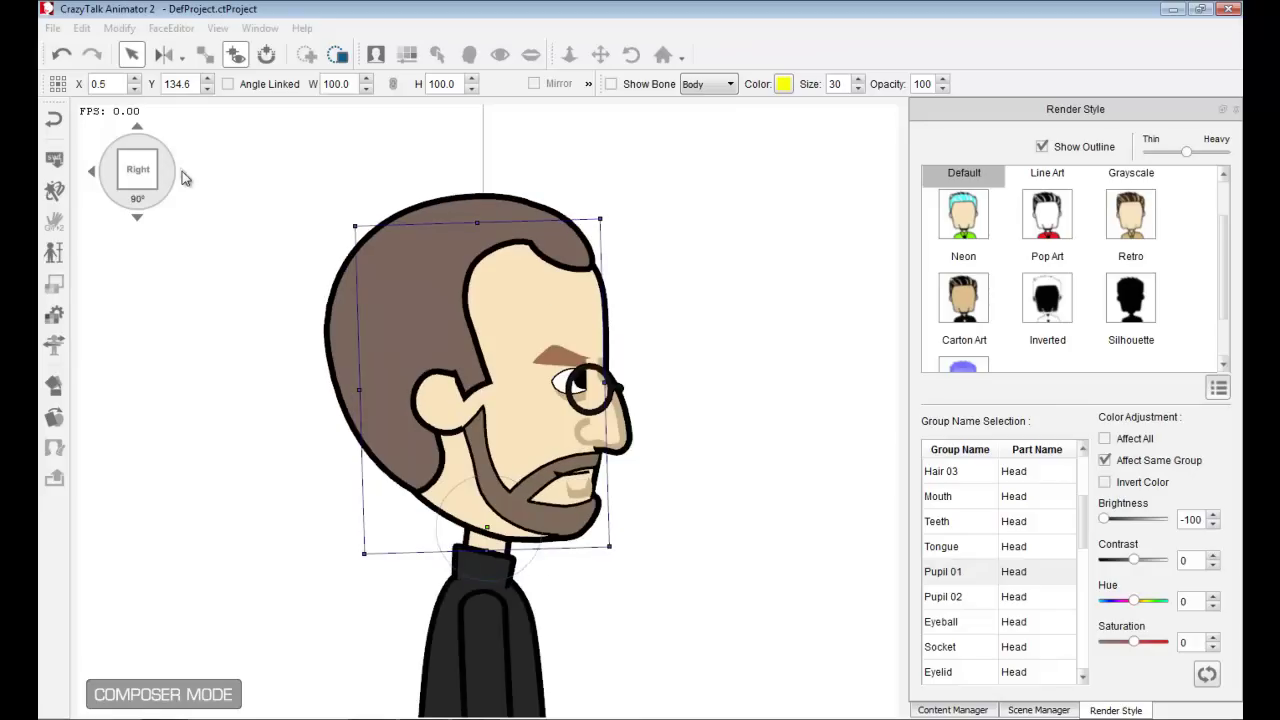
pyautogui.click(95, 173)
pyautogui.click(95, 173)
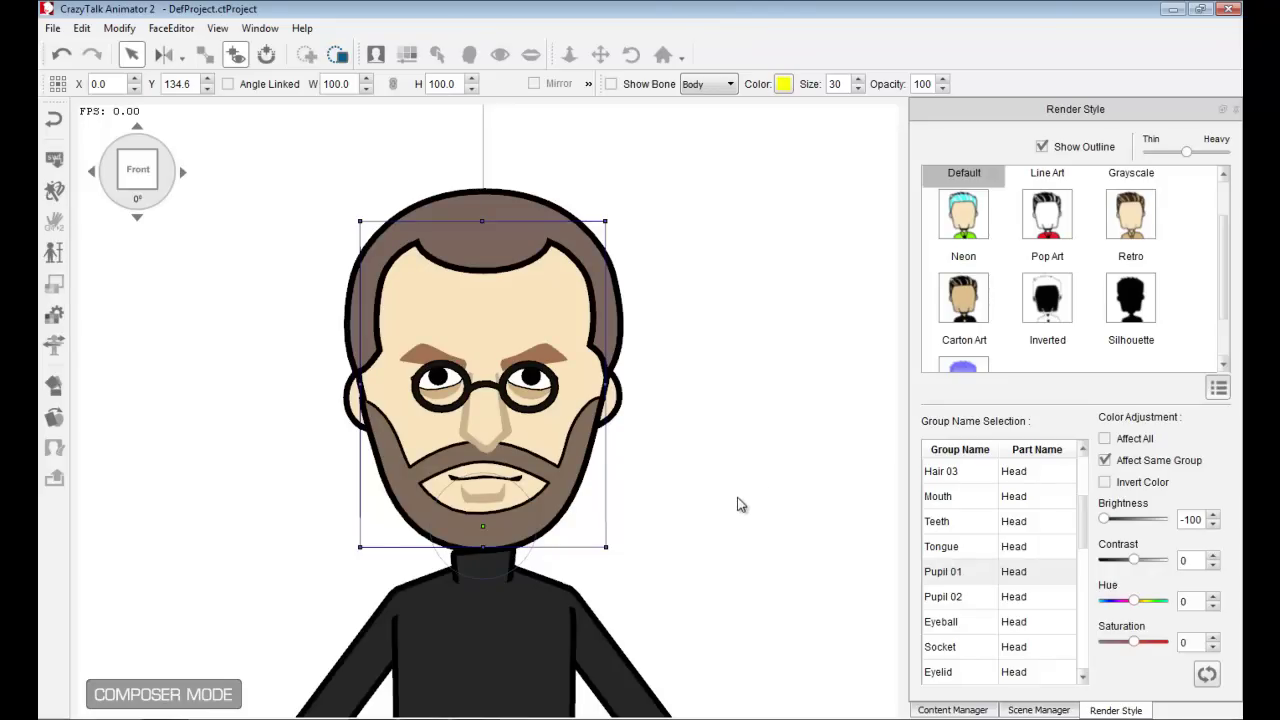
# - Show the Scene Manager with F8 and pan and zoom out to the full body
pyautogui.press('F8')
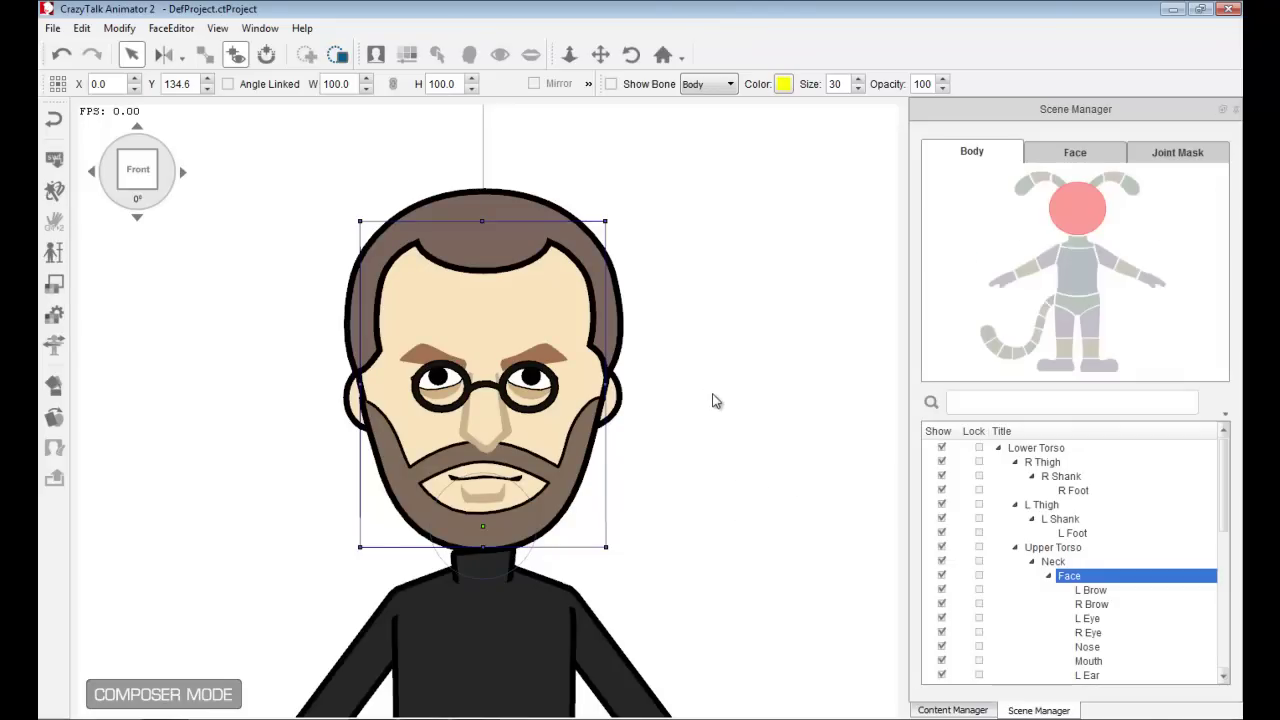
pyautogui.click(714, 421)
pyautogui.press('space')
pyautogui.moveTo(714, 417); pyautogui.dragTo(708, 237)
pyautogui.moveTo(706, 540); pyautogui.dragTo(681, 237)
pyautogui.scroll(-4, 656, 452)
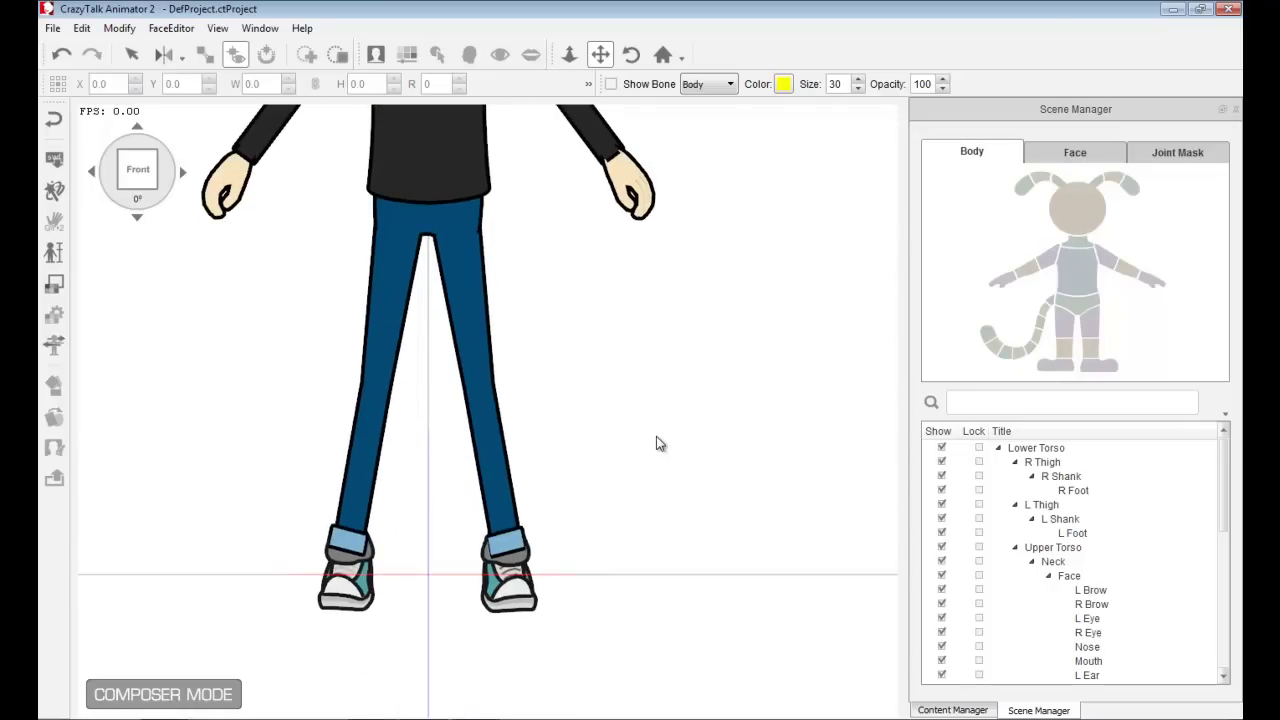
pyautogui.scroll(-1, 667, 533)
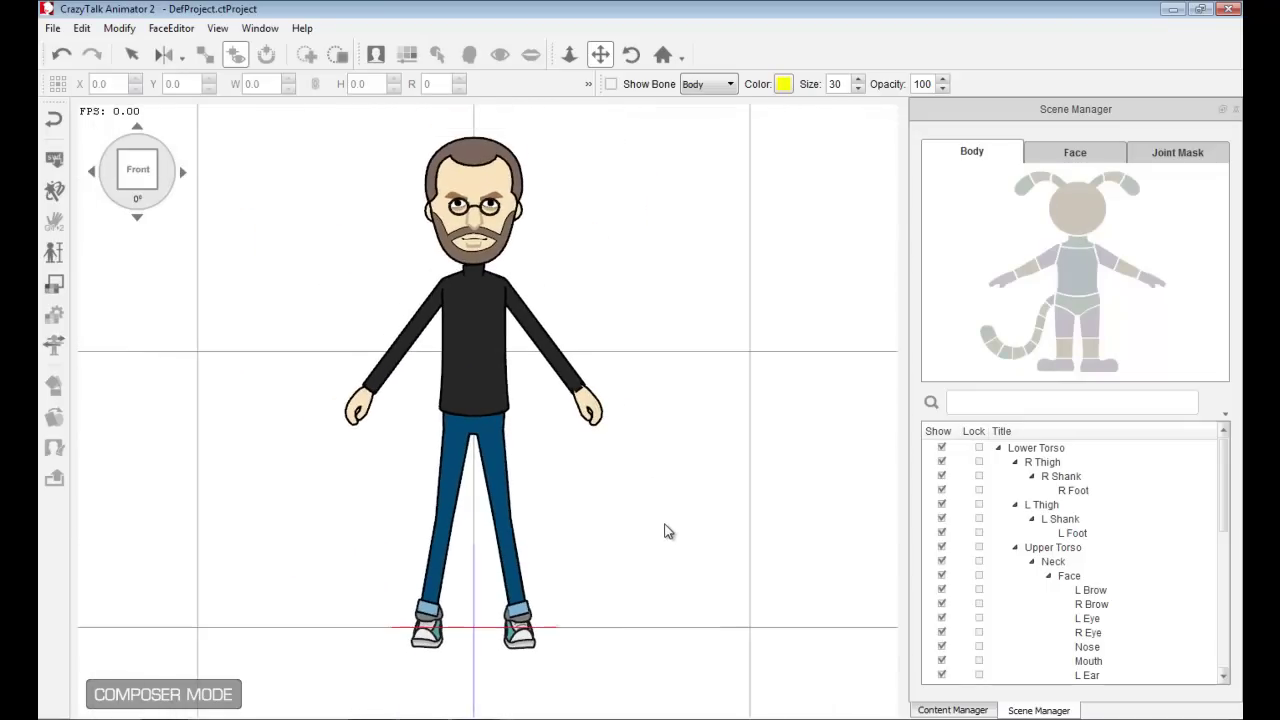
# - Rotate the character around to the back three-quarter view and back to front
pyautogui.click(184, 173)
pyautogui.click(184, 174)
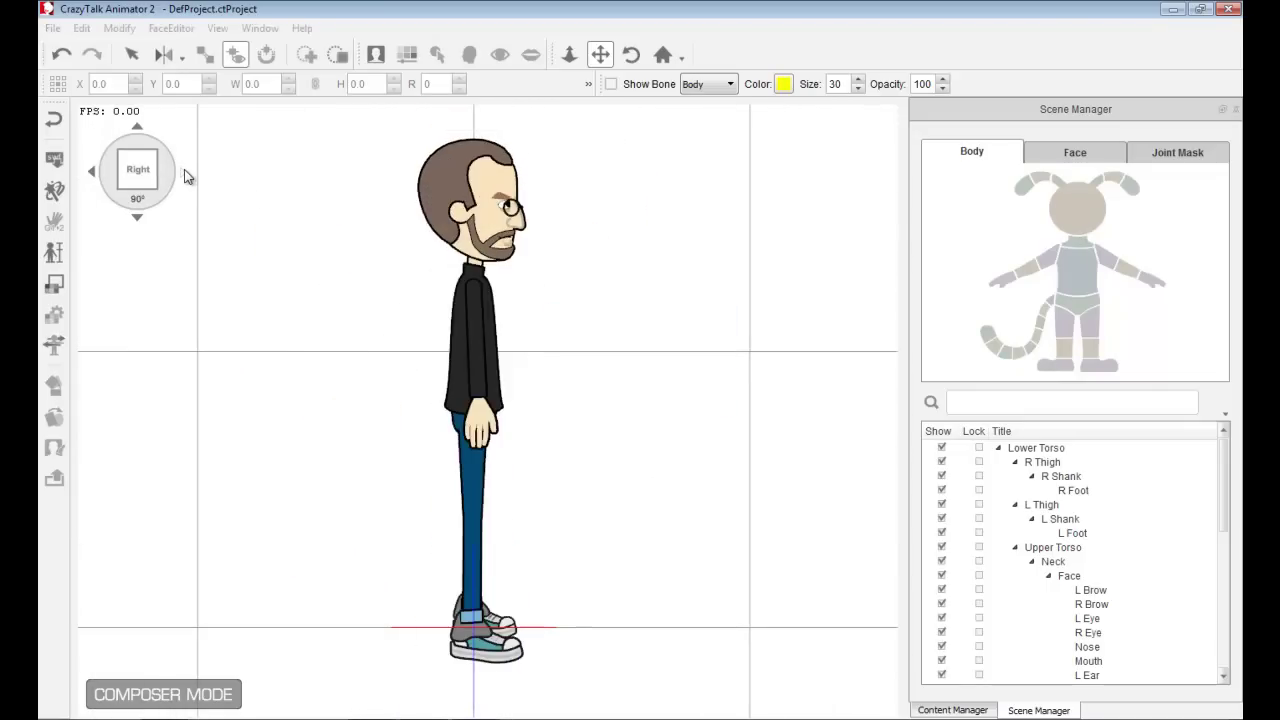
pyautogui.click(184, 174)
pyautogui.click(184, 174)
pyautogui.click(184, 174)
pyautogui.click(184, 174)
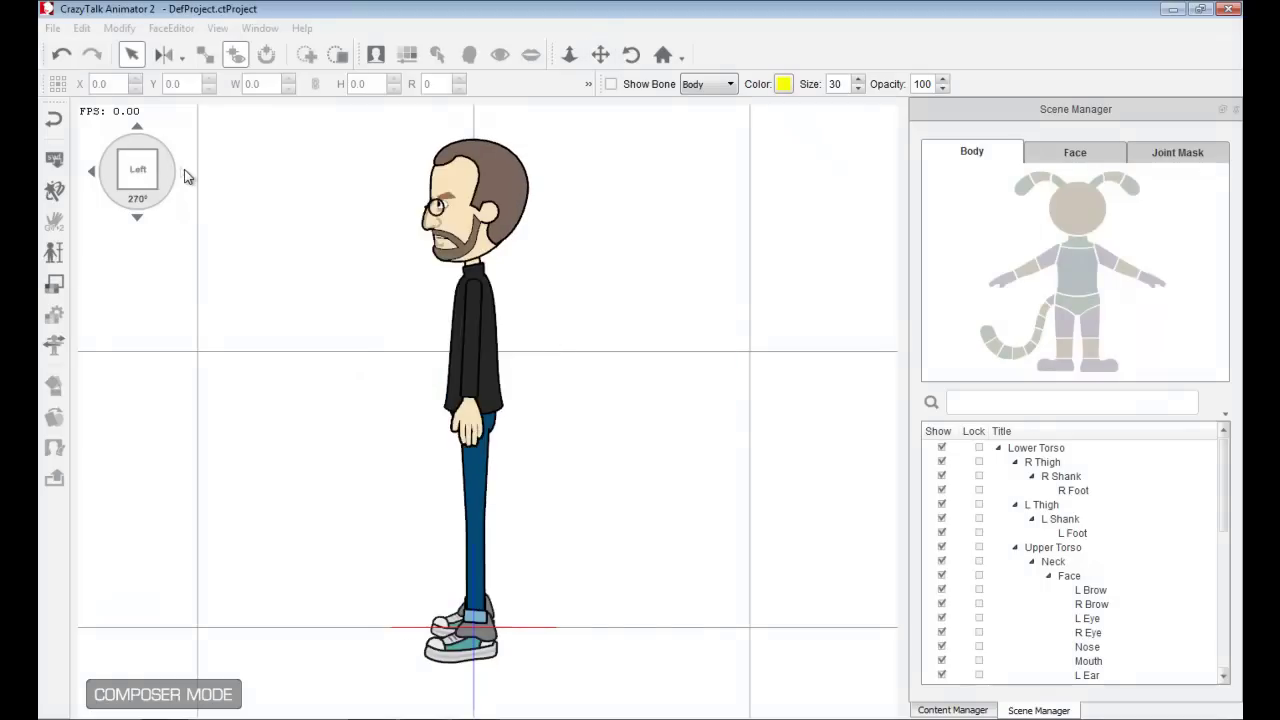
pyautogui.click(184, 174)
pyautogui.click(184, 174)
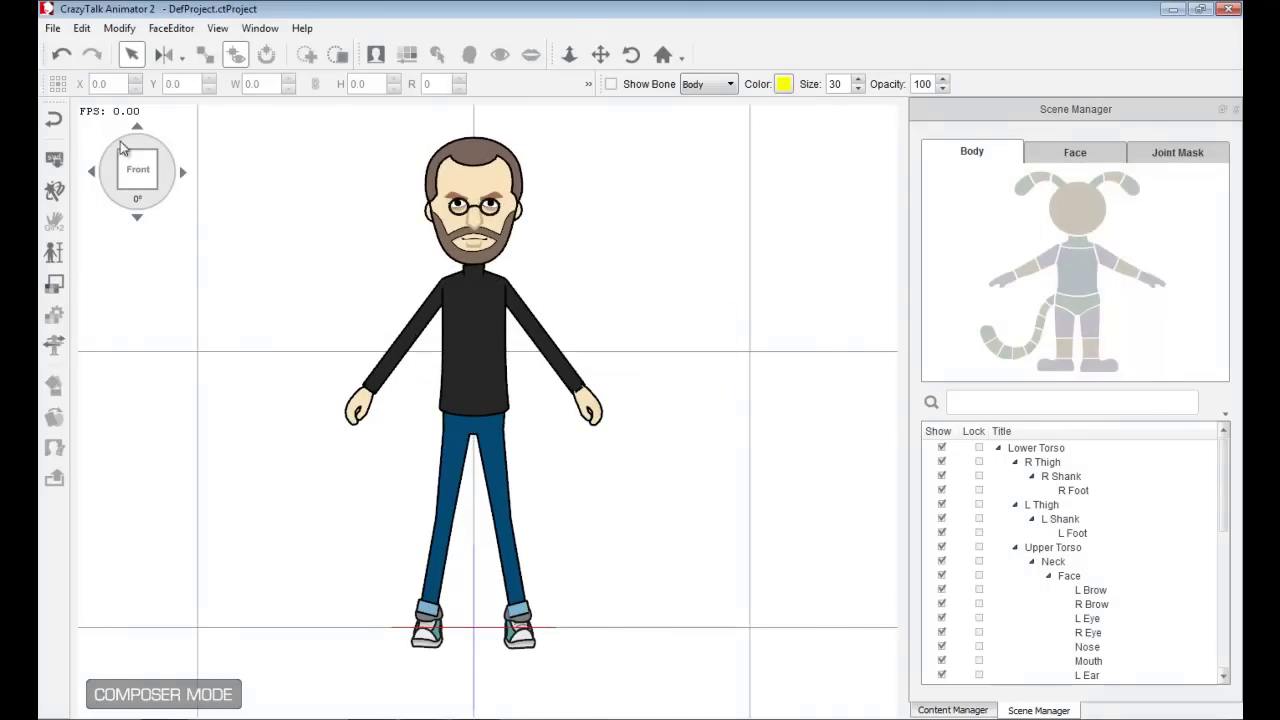
# - Go back to the stage, preview and stop the animation, and select the bearded actor
pyautogui.click(55, 122)
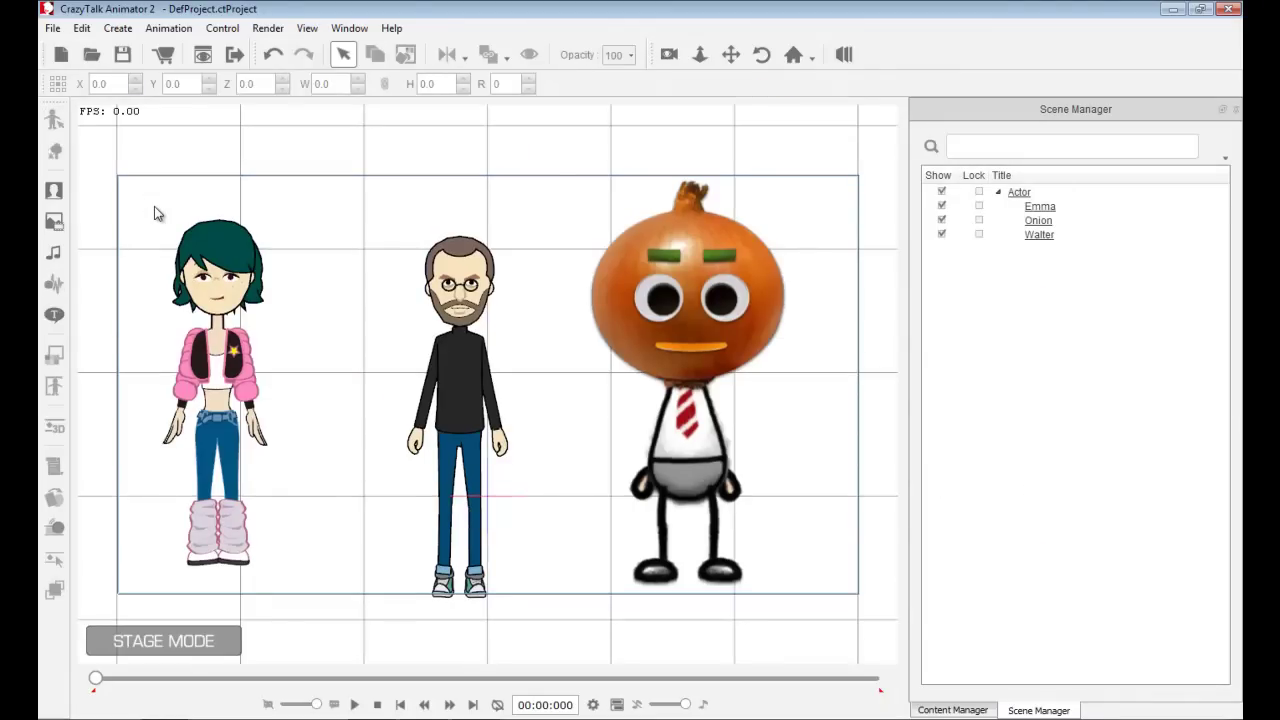
pyautogui.click(355, 705)
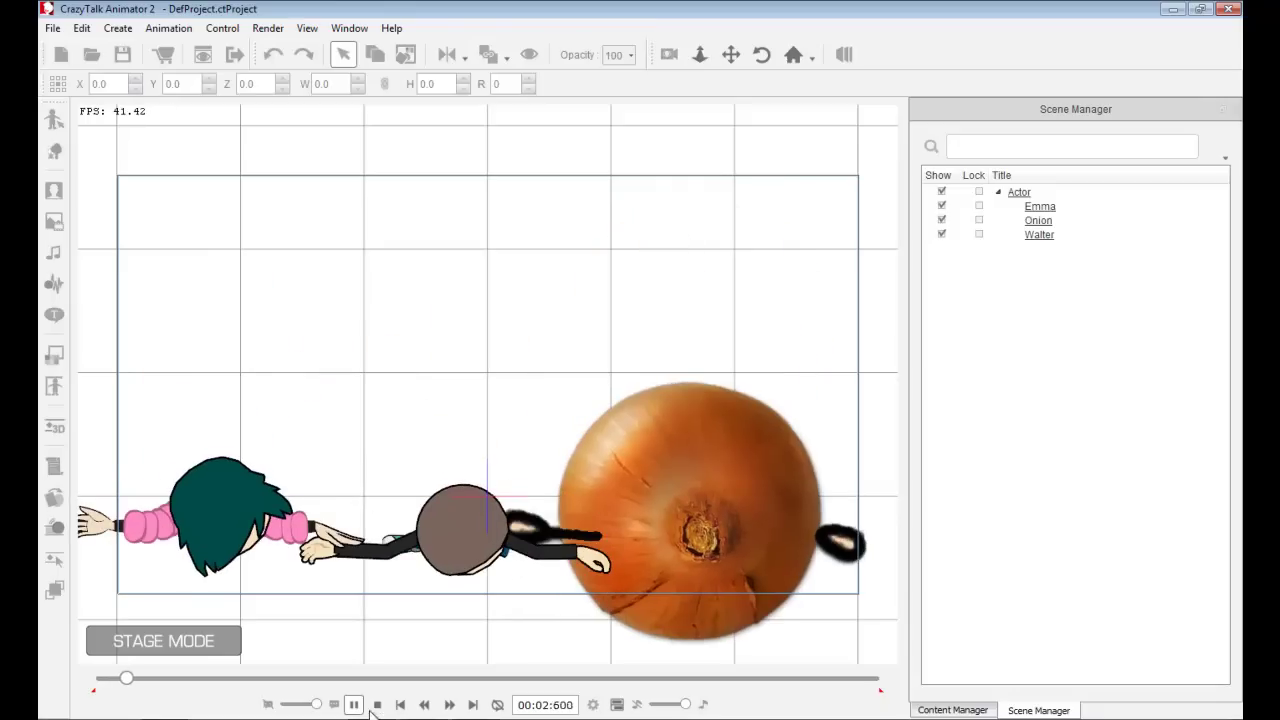
pyautogui.click(354, 705)
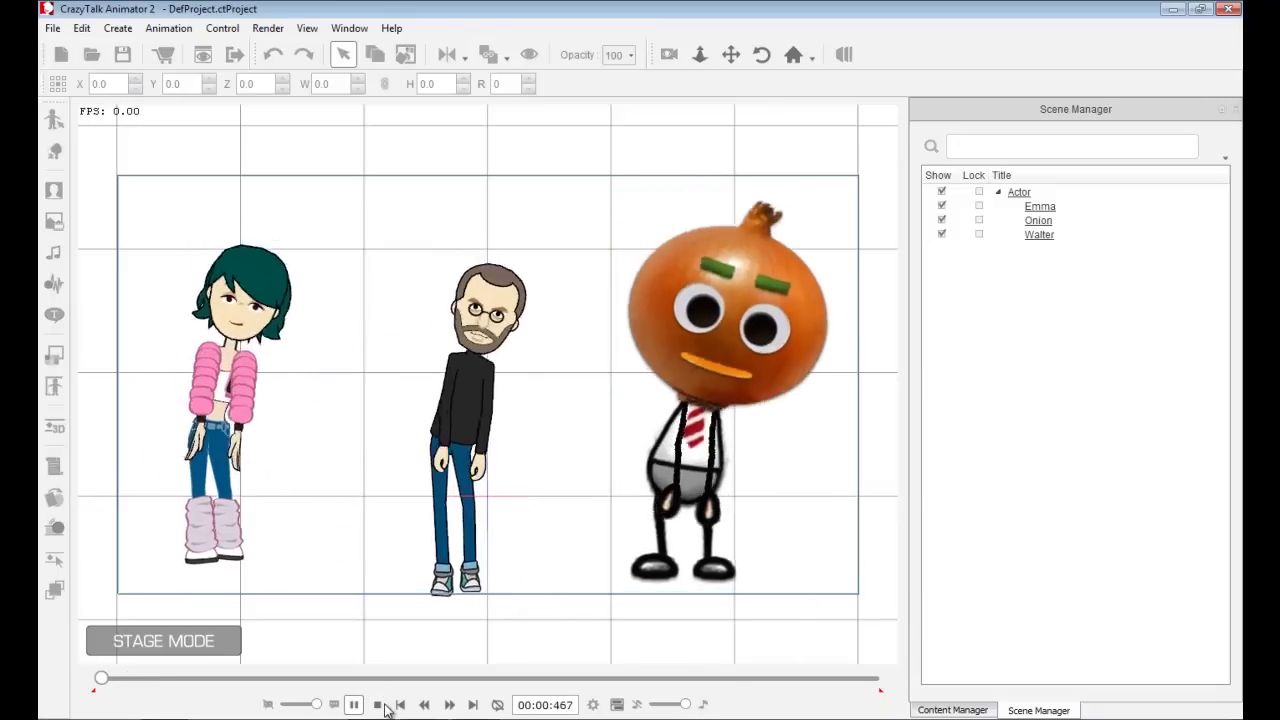
pyautogui.click(378, 705)
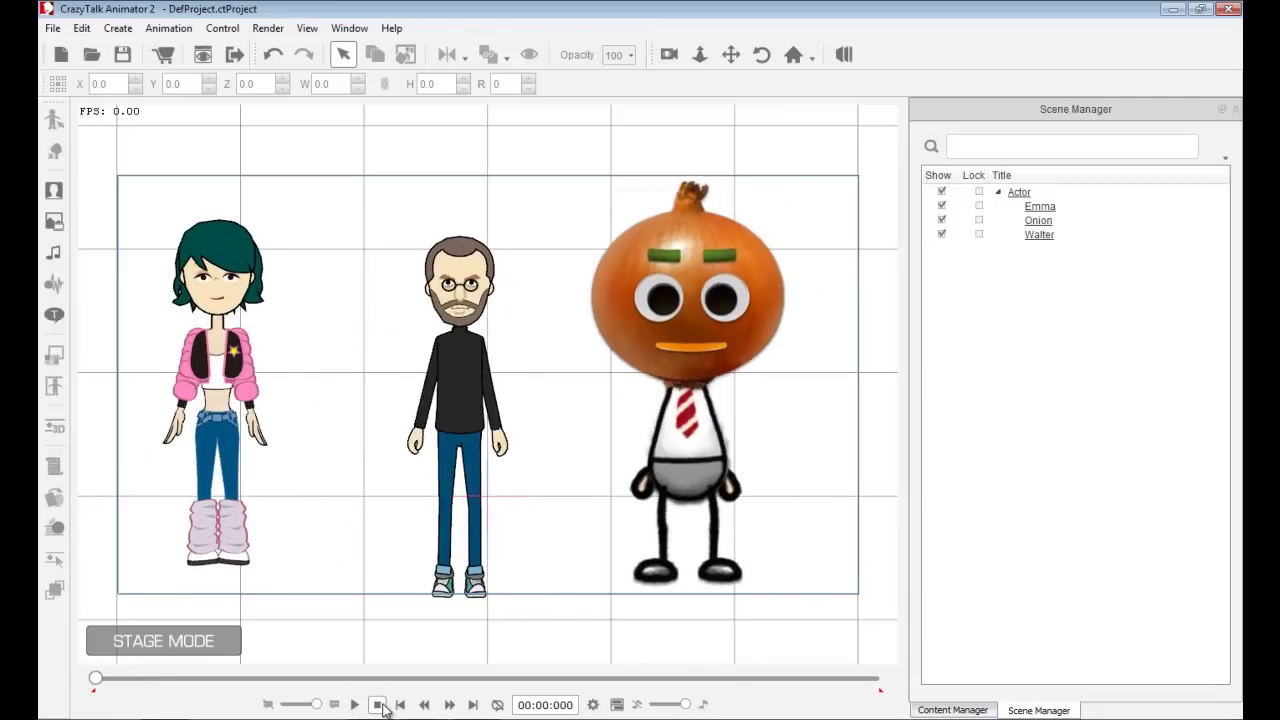
pyautogui.click(465, 312)
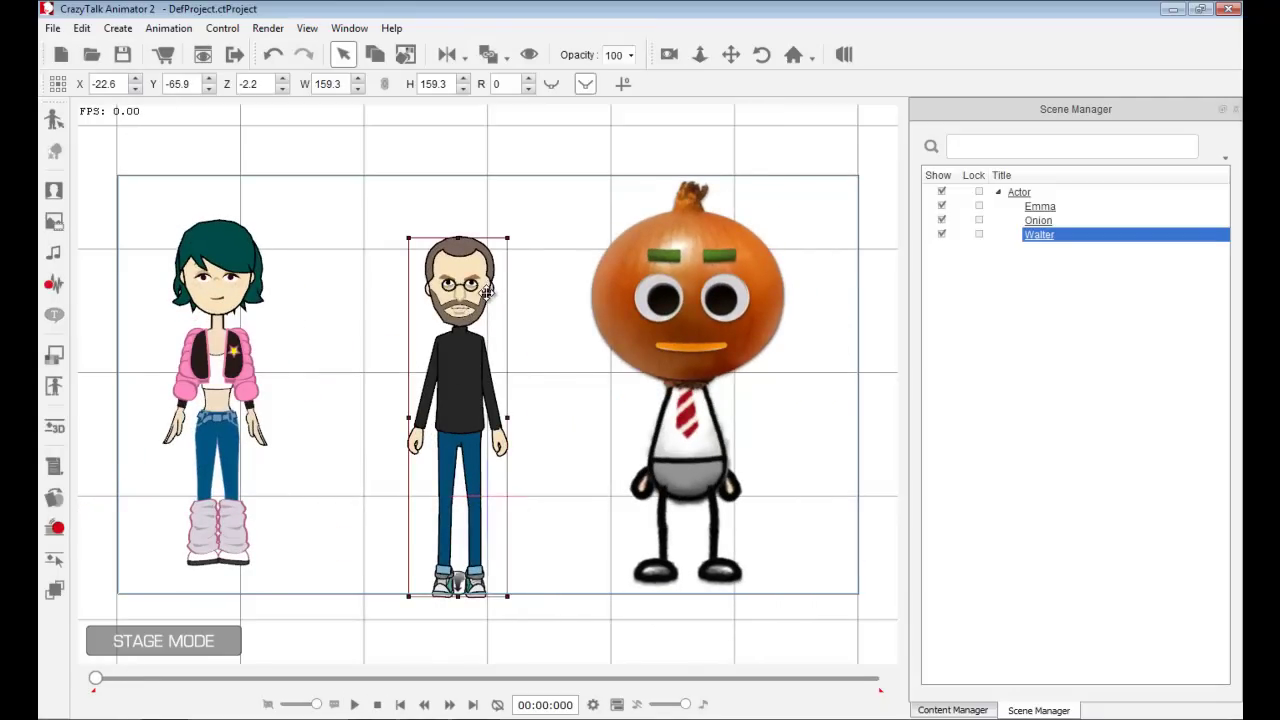
# - Add the bearded character to the Custom actor library under the name 'Steve Jobs'
pyautogui.click(955, 710)
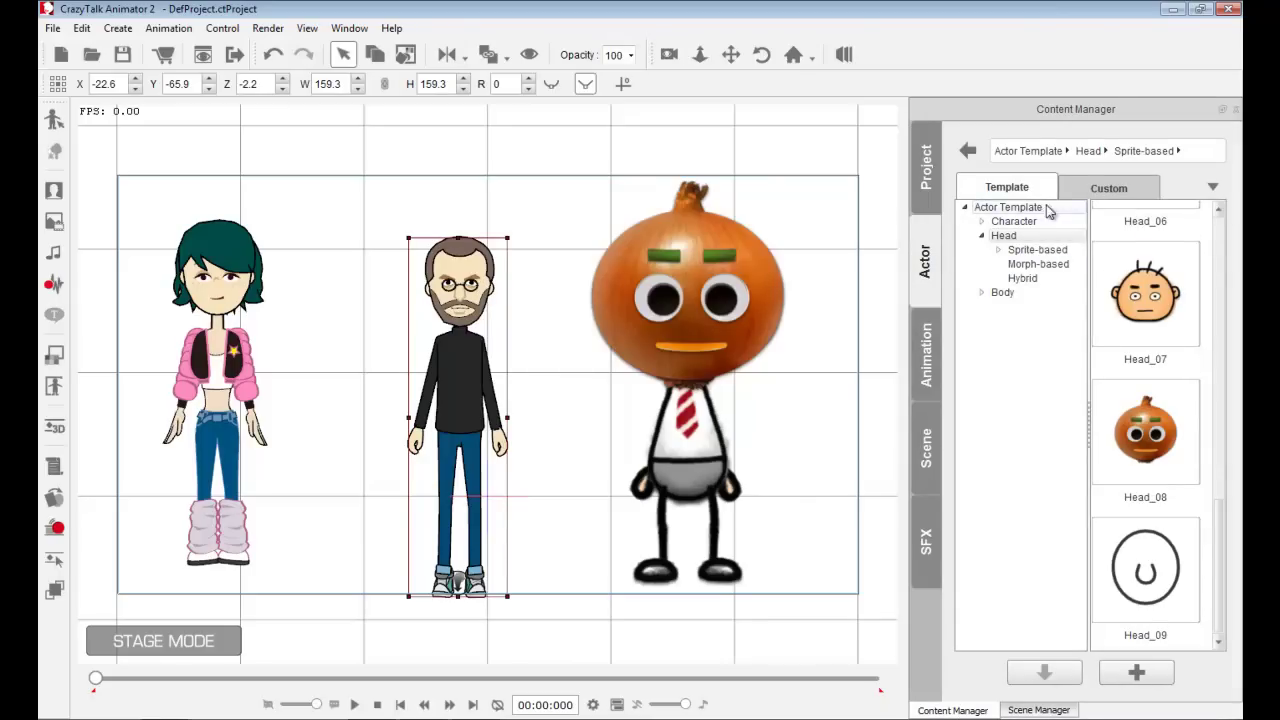
pyautogui.click(1094, 193)
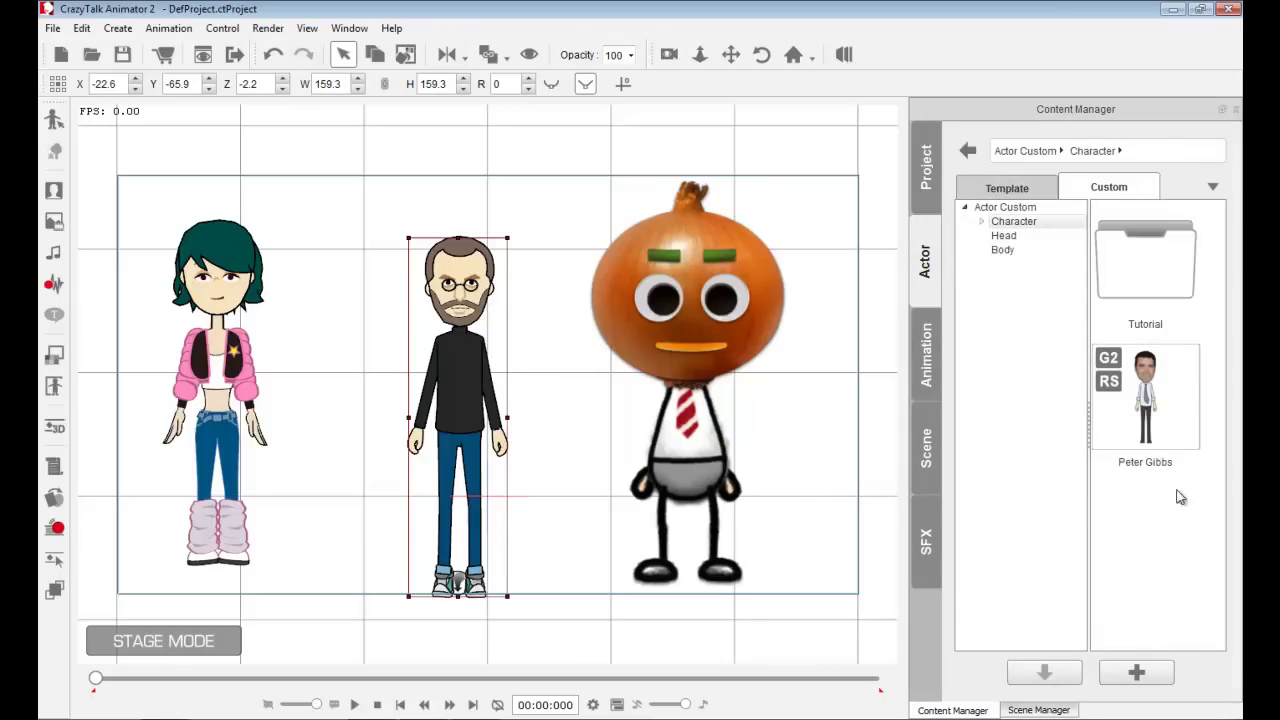
pyautogui.click(1137, 675)
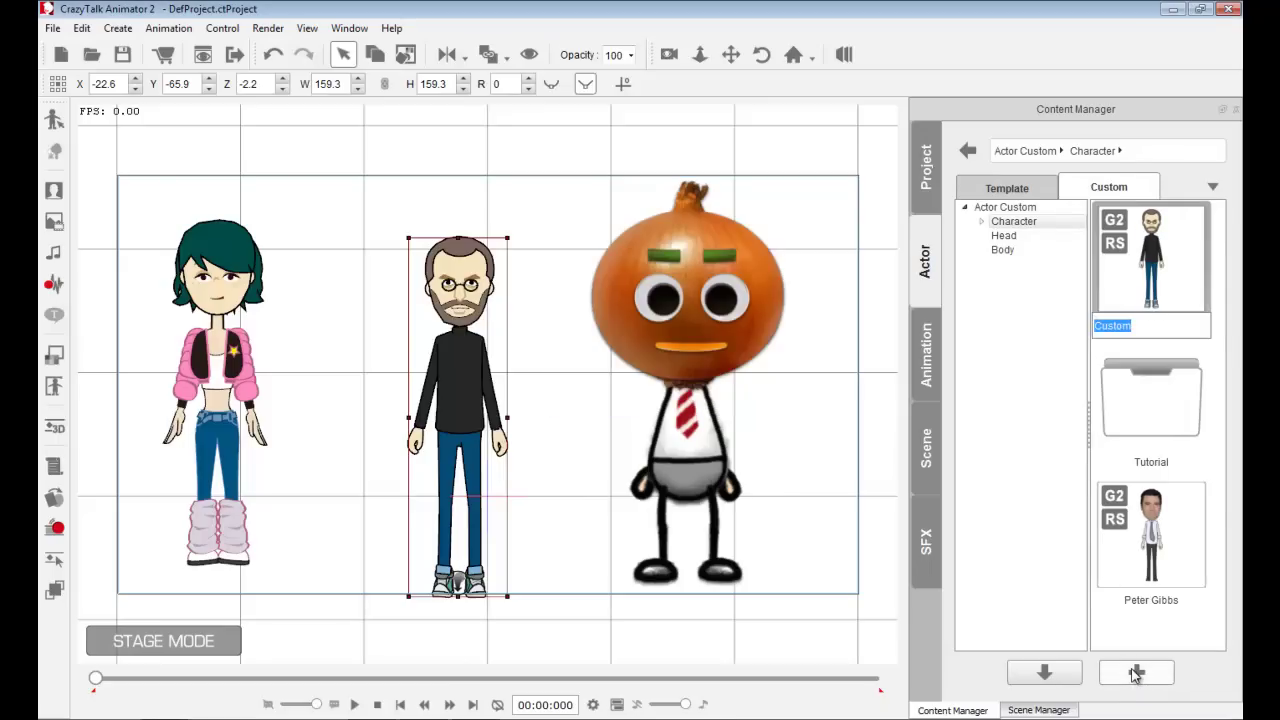
pyautogui.write('S')
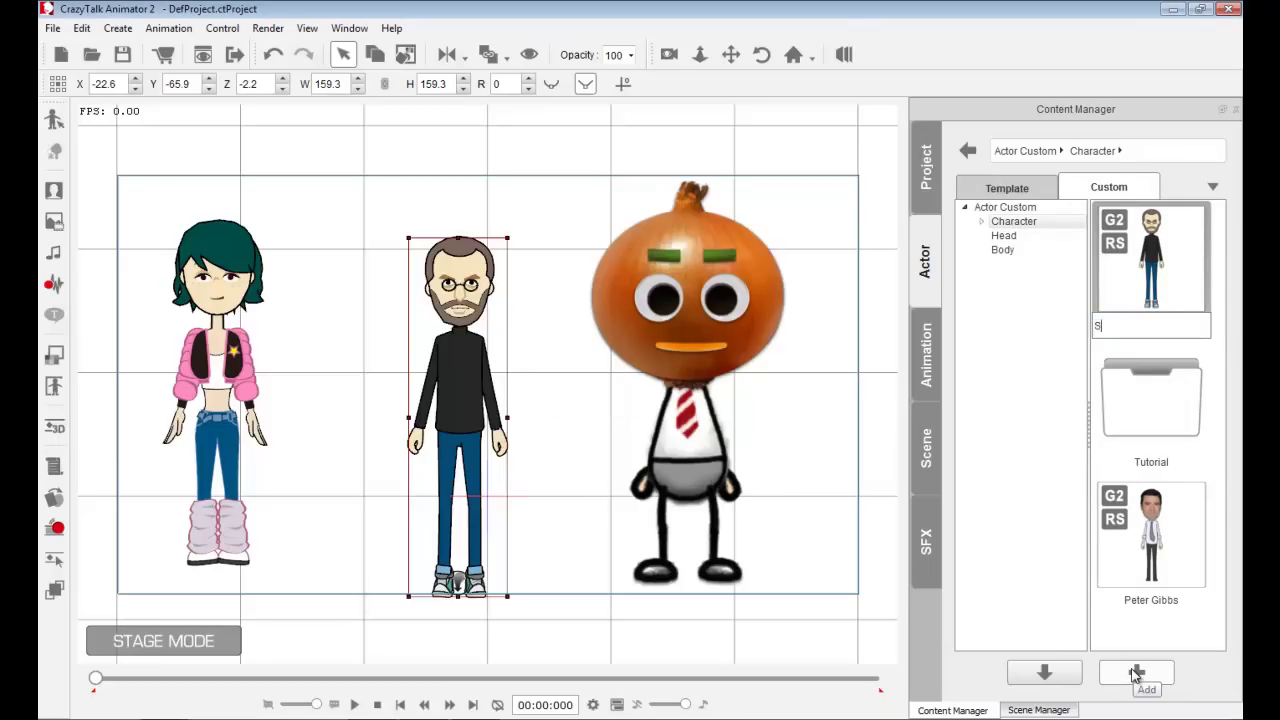
pyautogui.write('teve Jobs')
pyautogui.click(1222, 427)
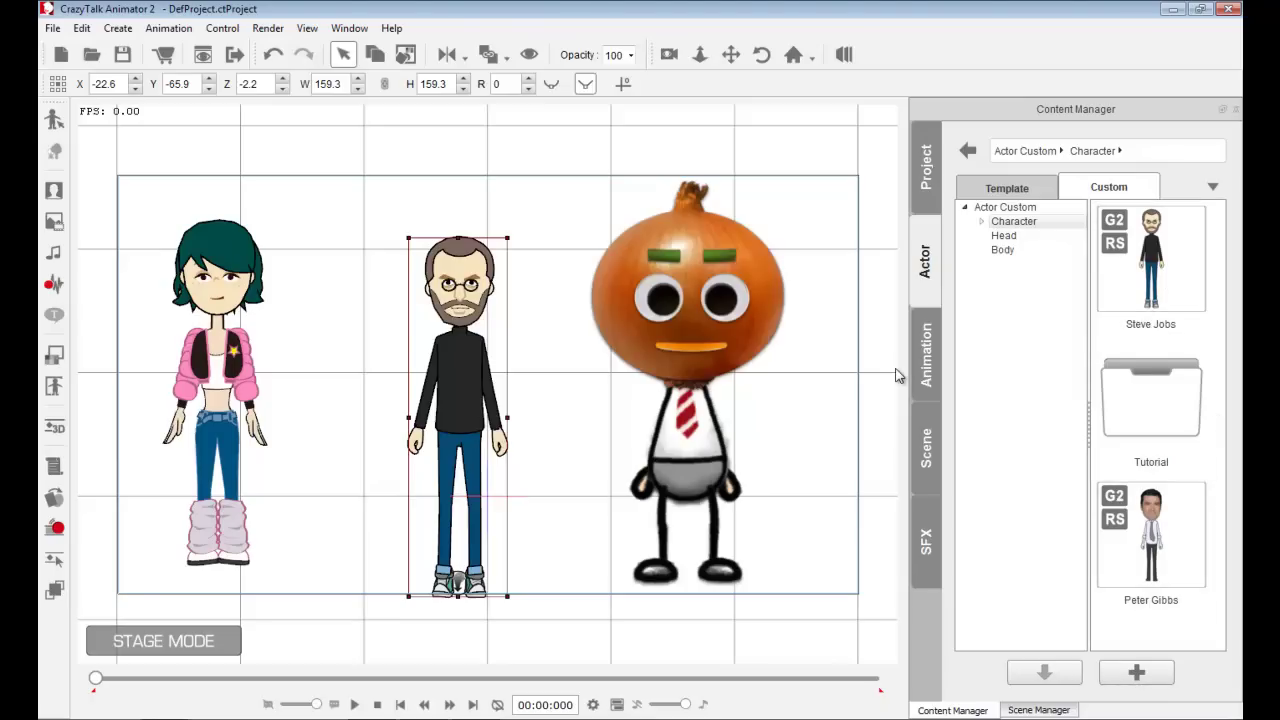